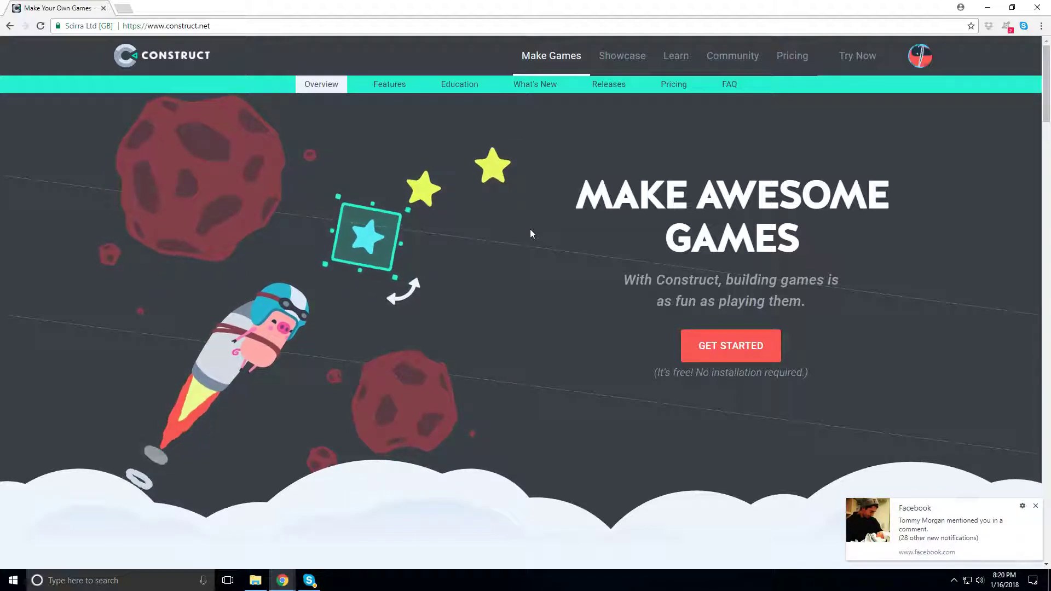
Dismiss the Facebook notification, open the Construct 3 pricing page and examine the plans and their listed benefits
{"action": "left_click", "coordinate": [1036, 505]}
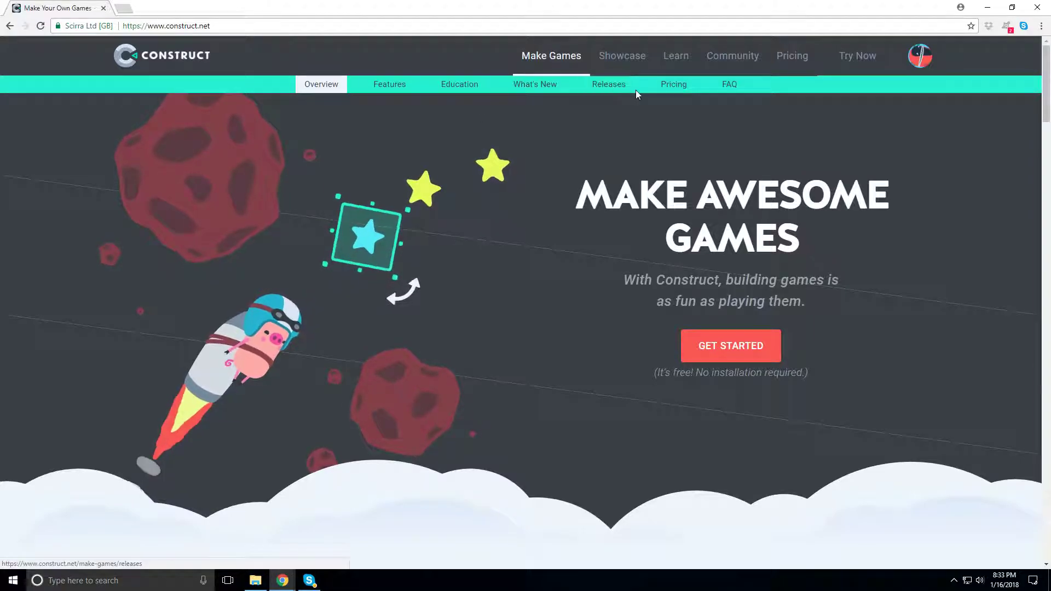
{"action": "left_click", "coordinate": [686, 87]}
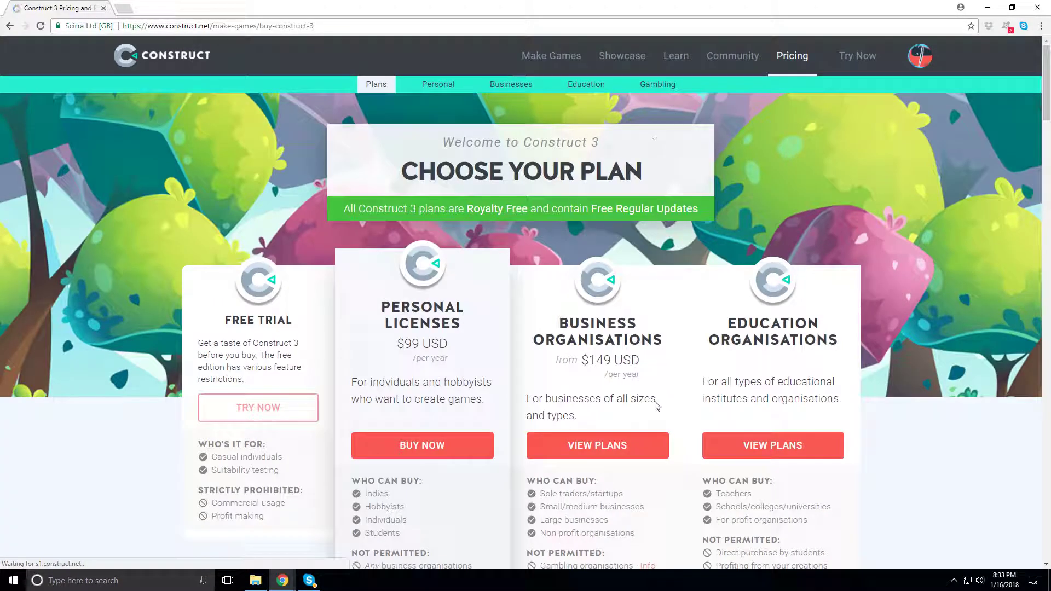
{"action": "scroll", "coordinate": [611, 404], "scroll_direction": "down", "scroll_amount": 5}
{"action": "scroll", "coordinate": [478, 395], "scroll_direction": "up", "scroll_amount": 3}
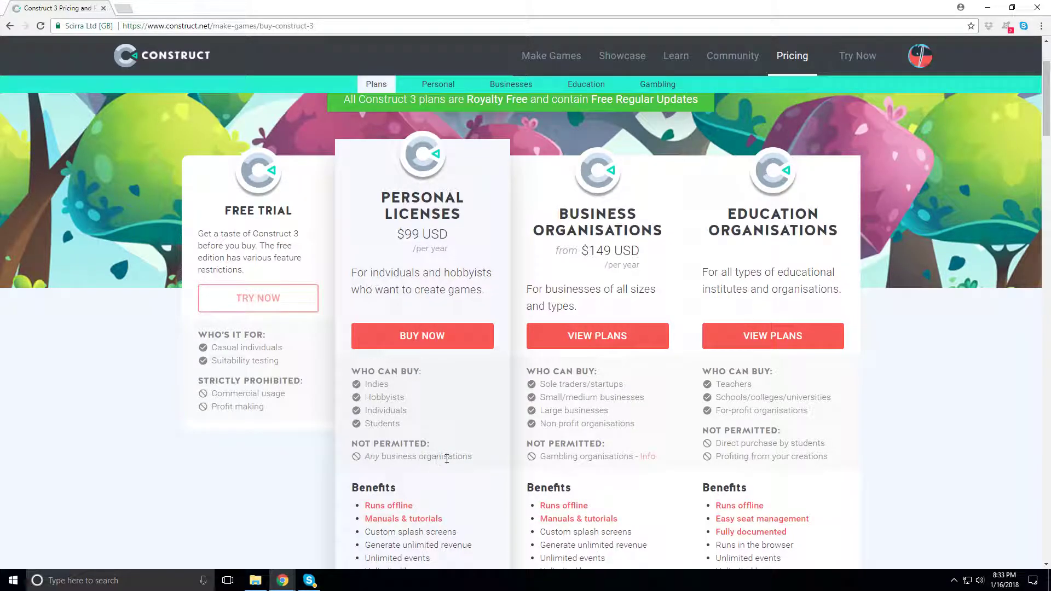
{"action": "scroll", "coordinate": [495, 518], "scroll_direction": "down", "scroll_amount": 2}
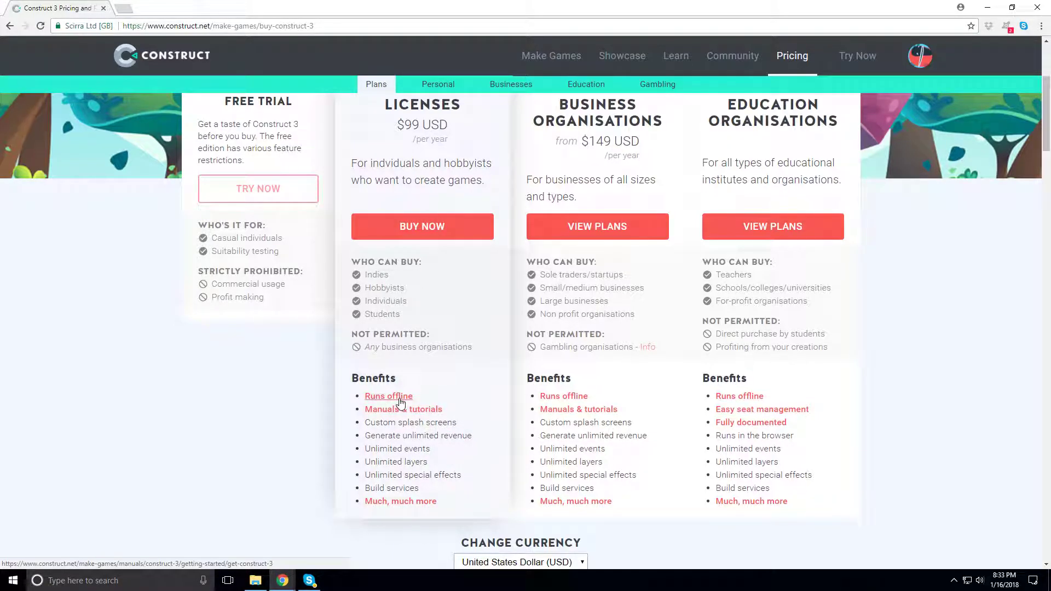
{"action": "scroll", "coordinate": [399, 405], "scroll_direction": "down", "scroll_amount": 2}
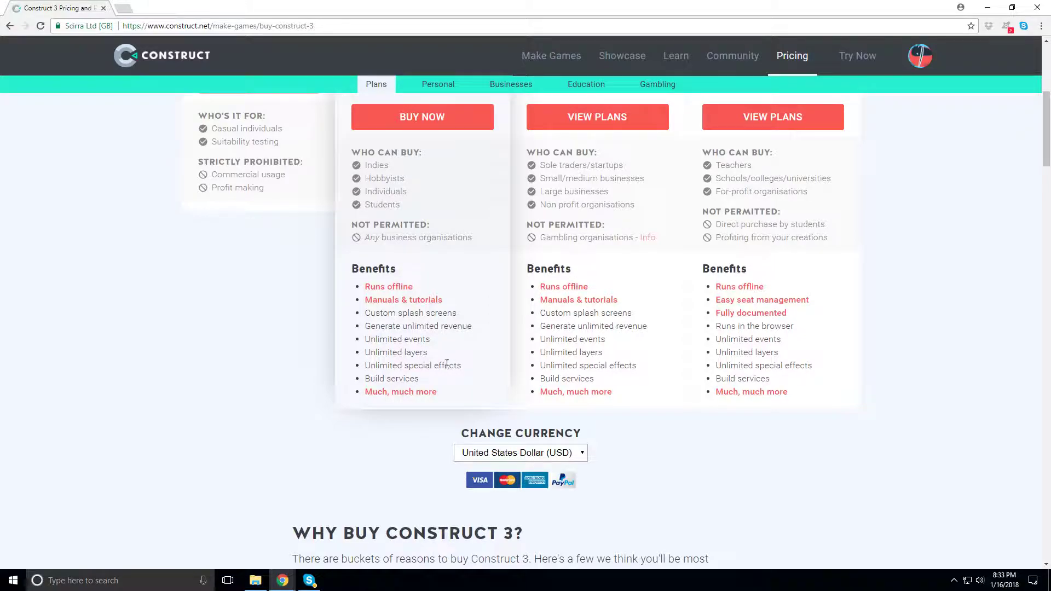
{"action": "scroll", "coordinate": [555, 358], "scroll_direction": "up", "scroll_amount": 2}
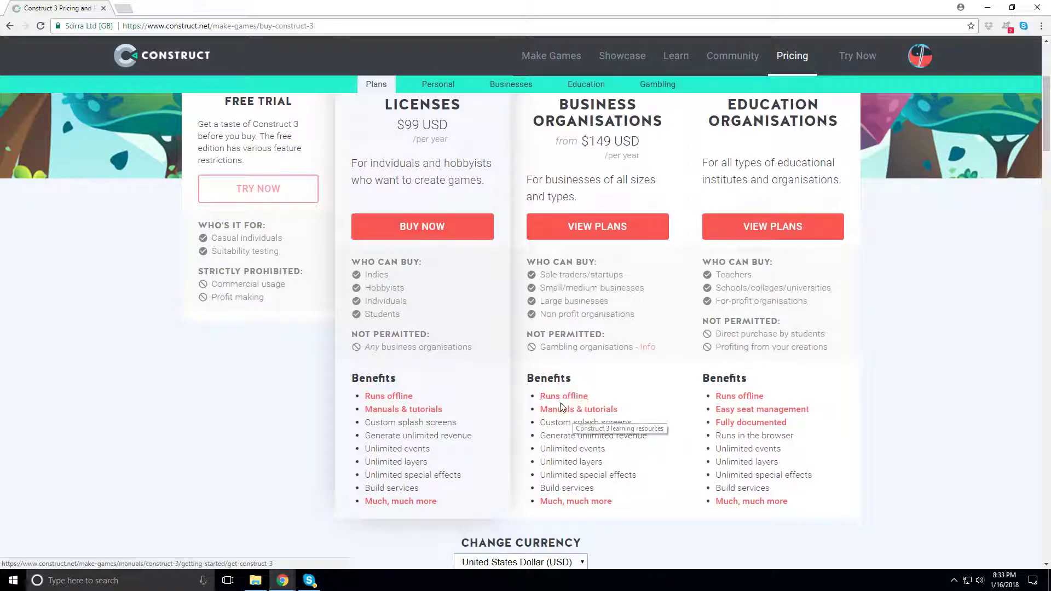
{"action": "scroll", "coordinate": [603, 387], "scroll_direction": "up", "scroll_amount": 4}
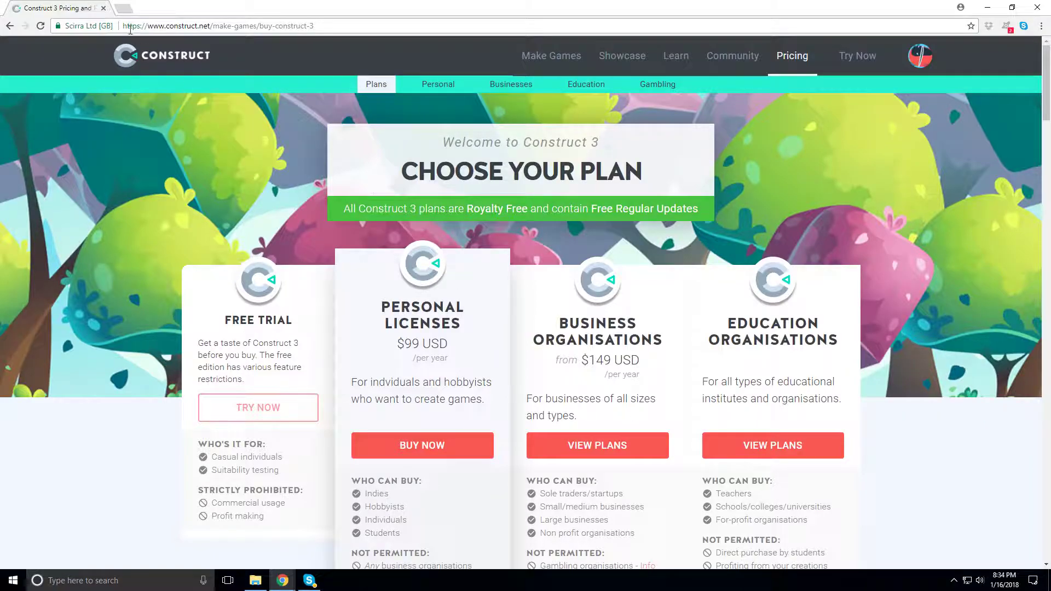
Duplicate the pricing page's tab, search Google for "construct 2" there and open Scirra's Construct 2 page
{"action": "right_click", "coordinate": [84, 7]}
{"action": "left_click", "coordinate": [106, 48]}
{"action": "left_click", "coordinate": [176, 25]}
{"action": "type", "text": "construct 2"}
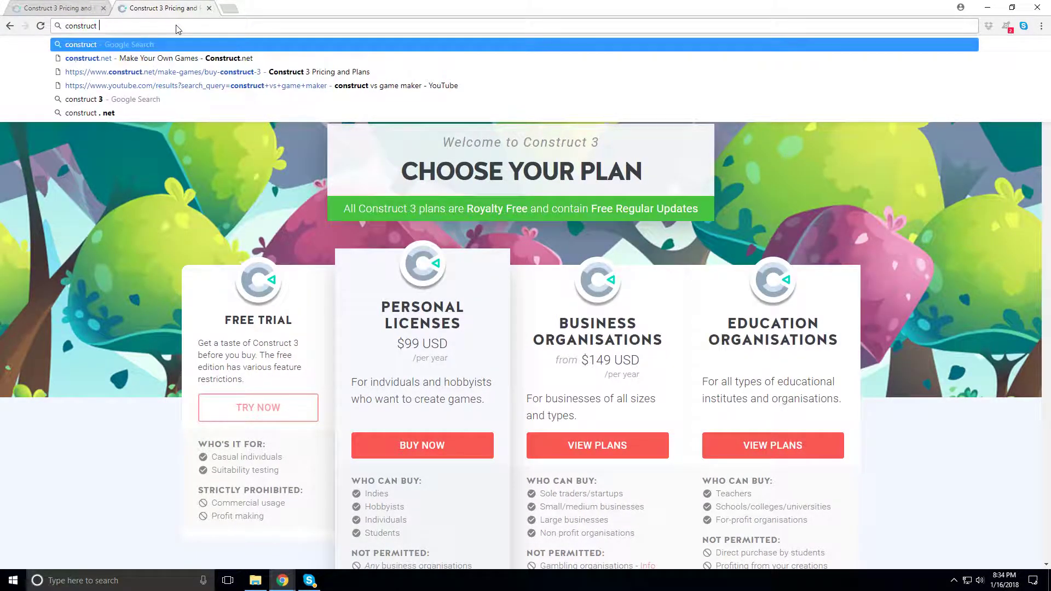
{"action": "key", "text": "Return"}
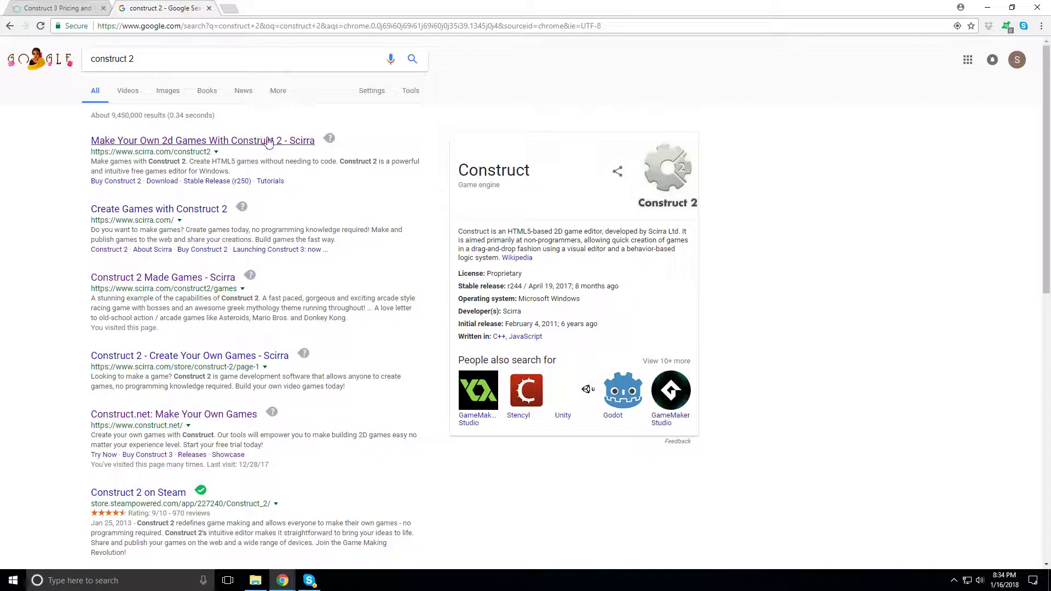
{"action": "left_click", "coordinate": [268, 142]}
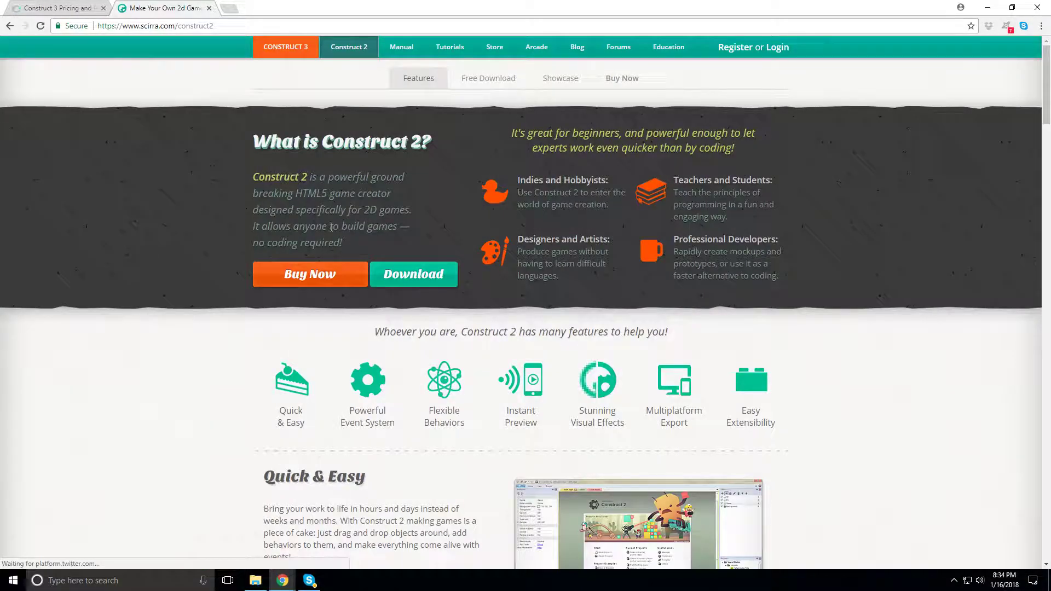
Add Construct 2 to the basket from the Scirra store's purchase offer and review the checkout page
{"action": "left_click", "coordinate": [501, 48]}
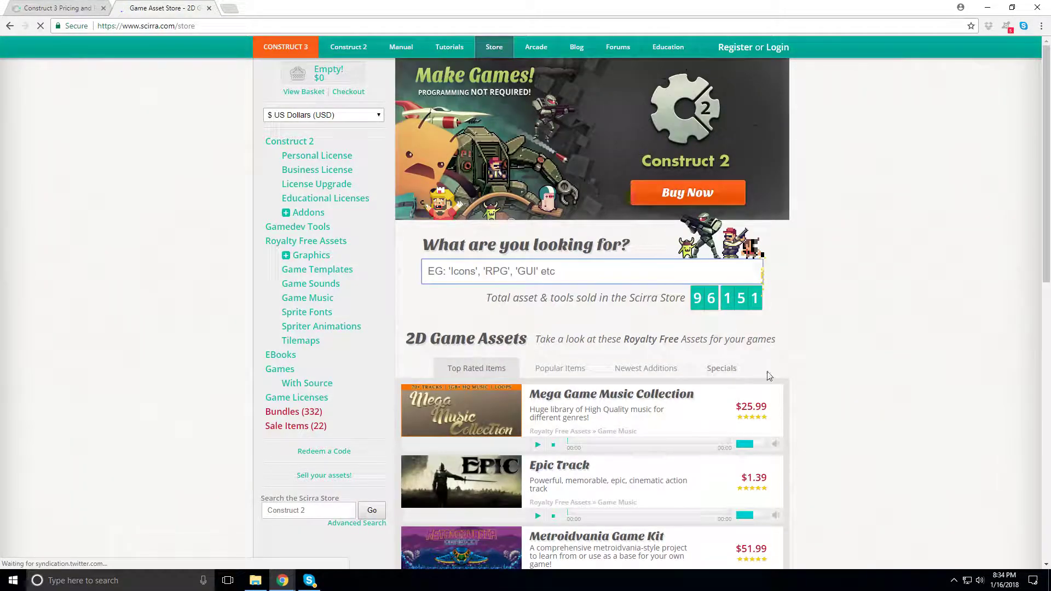
{"action": "left_click", "coordinate": [697, 196]}
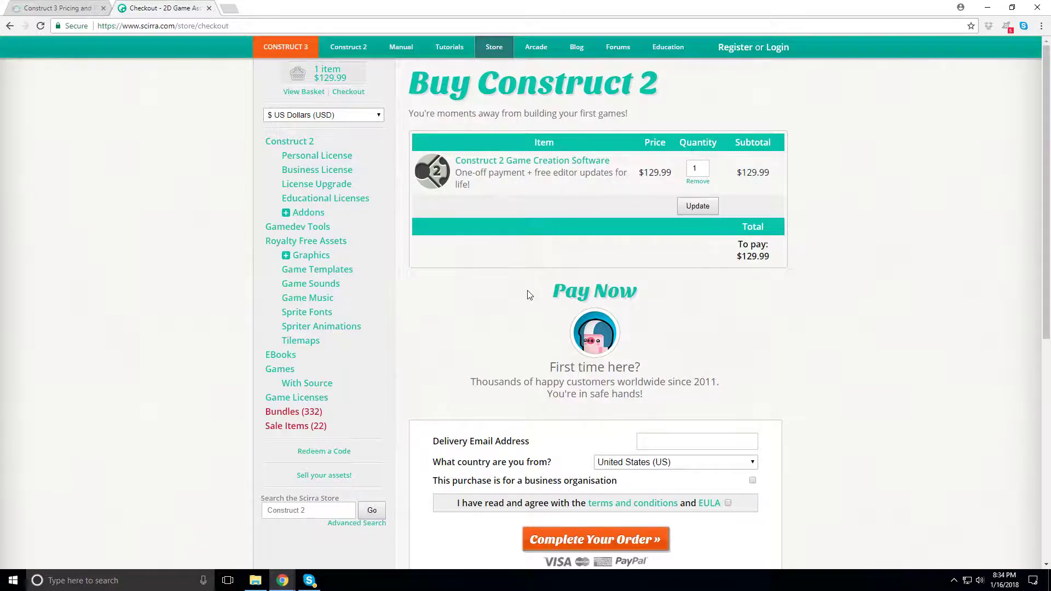
{"action": "scroll", "coordinate": [530, 306], "scroll_direction": "down", "scroll_amount": 5}
{"action": "scroll", "coordinate": [531, 327], "scroll_direction": "up", "scroll_amount": 5}
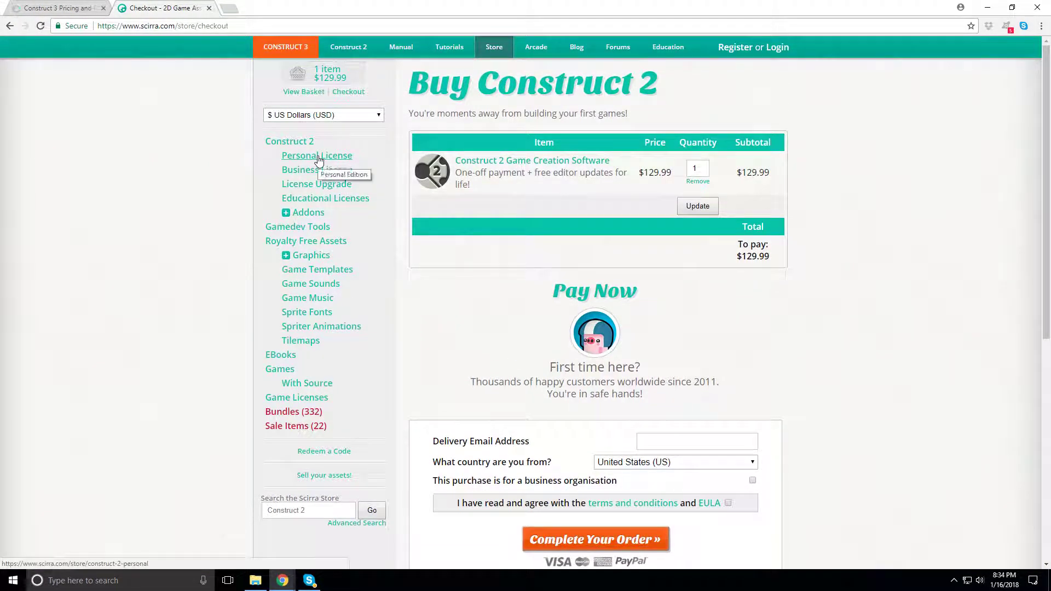
Open the store's Construct 2 page and compare the features of the Free Edition, Personal License and Business License
{"action": "left_click", "coordinate": [291, 144]}
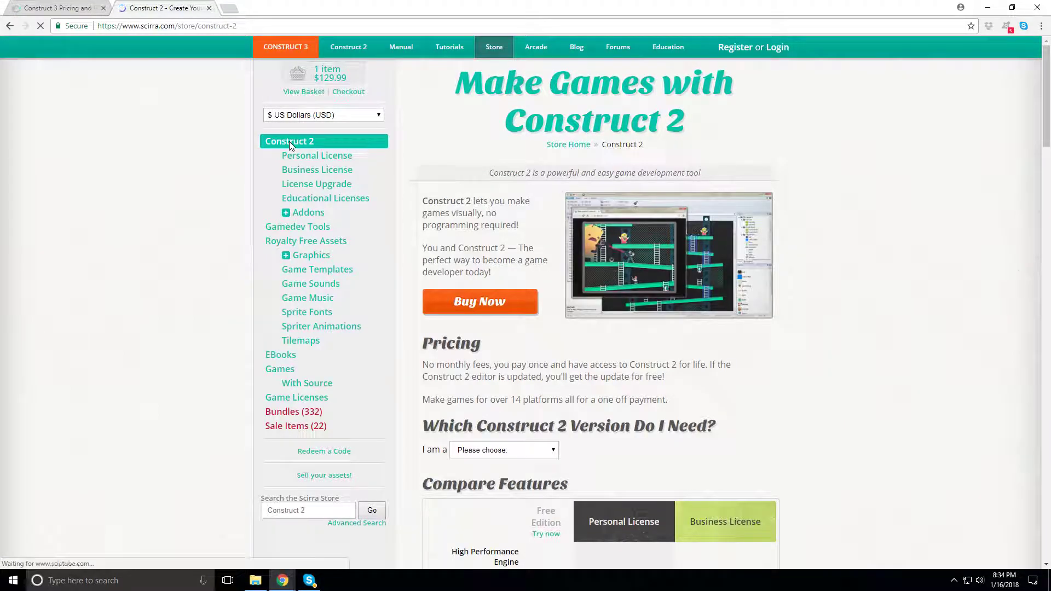
{"action": "scroll", "coordinate": [593, 403], "scroll_direction": "down", "scroll_amount": 15}
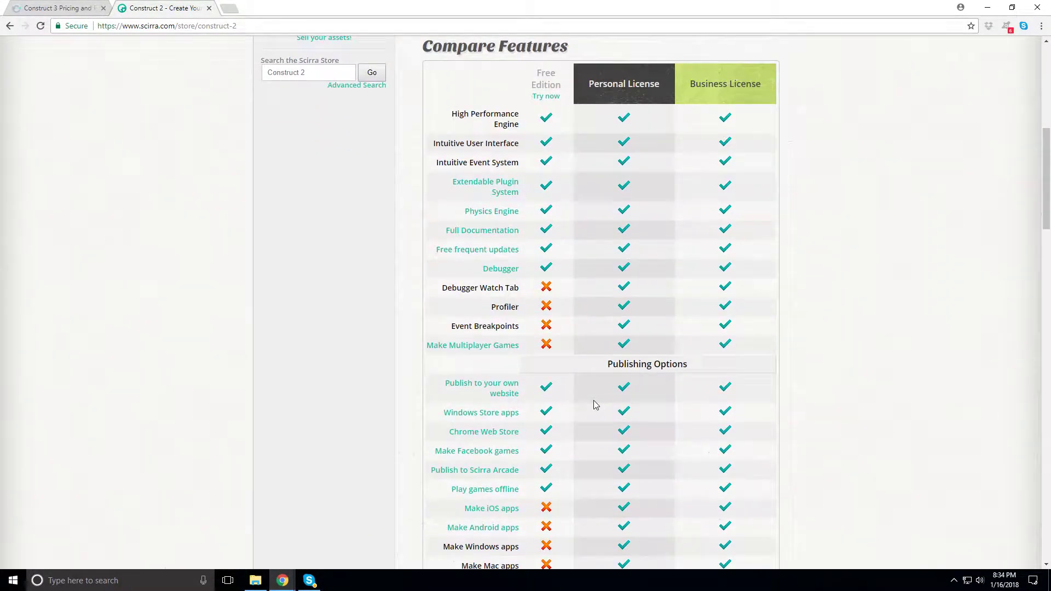
{"action": "scroll", "coordinate": [595, 404], "scroll_direction": "down", "scroll_amount": 9}
{"action": "scroll", "coordinate": [596, 404], "scroll_direction": "up", "scroll_amount": 6}
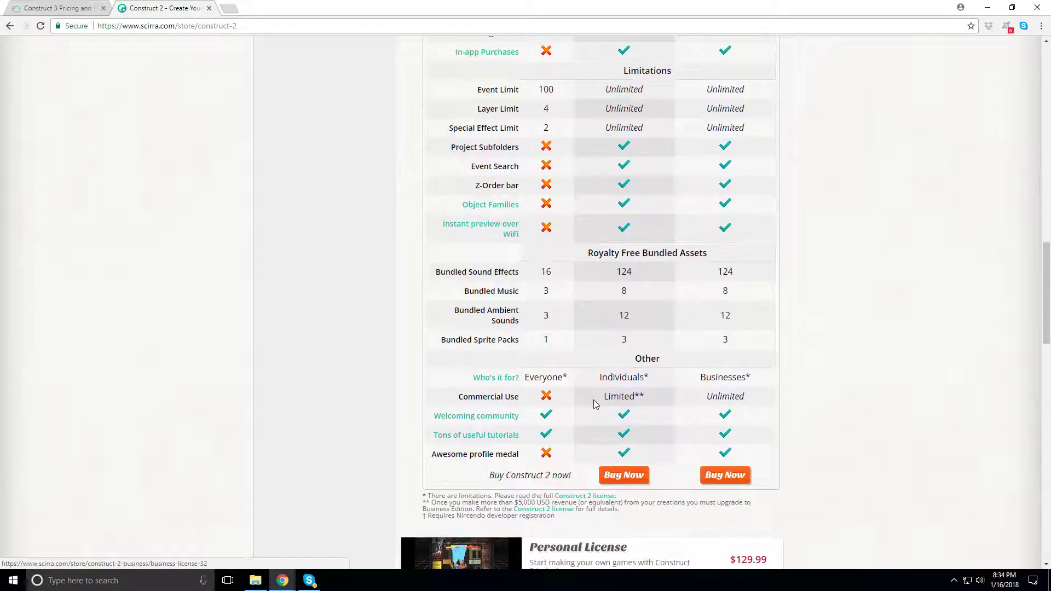
{"action": "scroll", "coordinate": [595, 404], "scroll_direction": "down", "scroll_amount": 4}
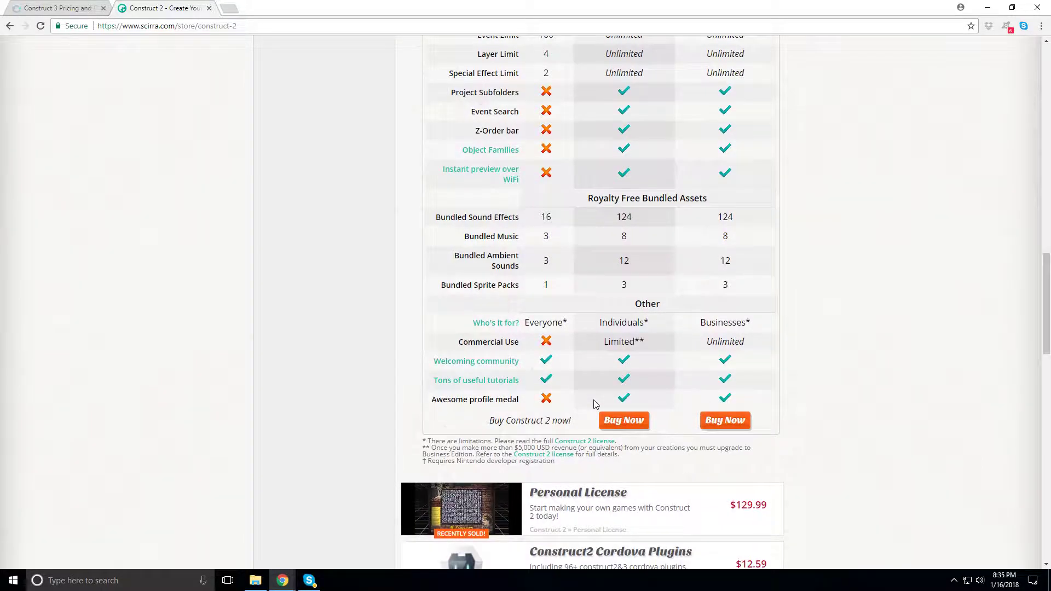
Look through the licenses, upgrades and plugins offered below the comparison table on the Construct 2 store page
{"action": "scroll", "coordinate": [593, 394], "scroll_direction": "down", "scroll_amount": 4}
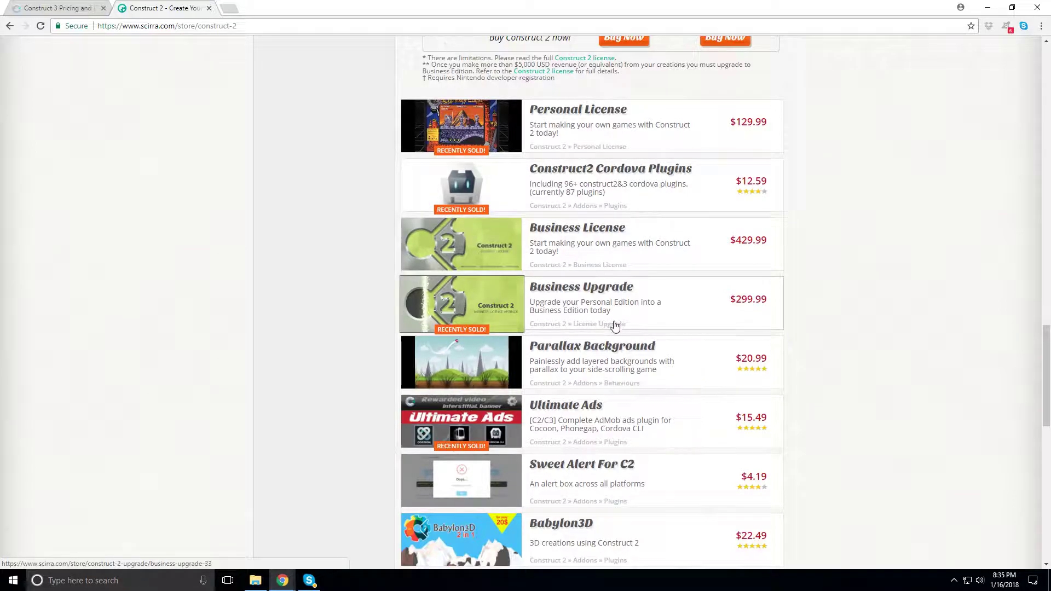
{"action": "scroll", "coordinate": [626, 520], "scroll_direction": "down", "scroll_amount": 5}
{"action": "scroll", "coordinate": [607, 441], "scroll_direction": "down", "scroll_amount": 6}
{"action": "scroll", "coordinate": [614, 432], "scroll_direction": "up", "scroll_amount": 6}
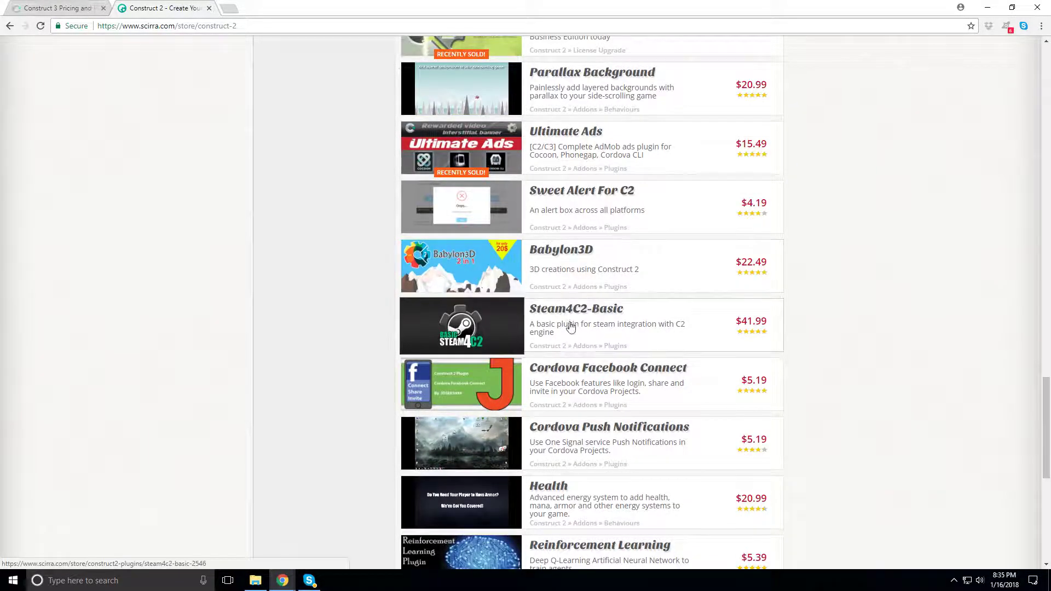
{"action": "scroll", "coordinate": [599, 452], "scroll_direction": "down", "scroll_amount": 5}
{"action": "scroll", "coordinate": [599, 456], "scroll_direction": "up", "scroll_amount": 20}
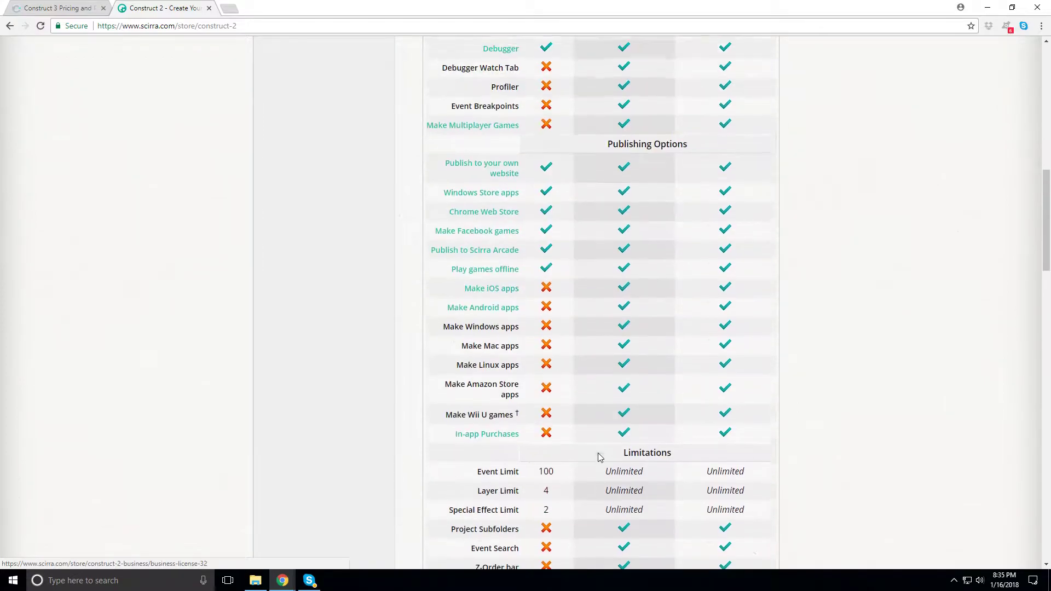
{"action": "scroll", "coordinate": [599, 456], "scroll_direction": "up", "scroll_amount": 4}
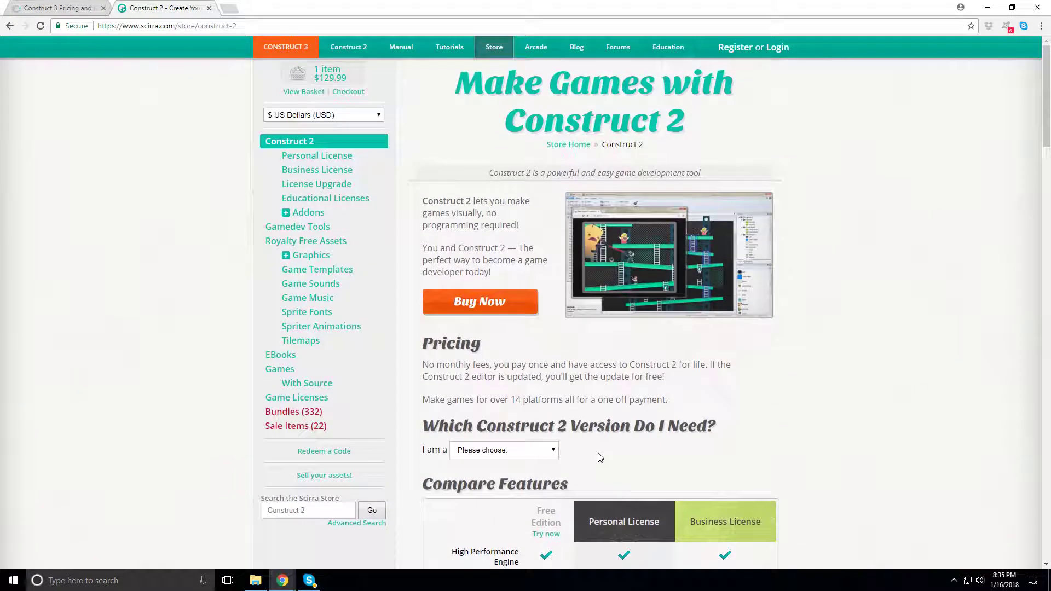
Return to the Construct 3 site, open its Make Games overview and examine the sections on game possibilities and ease of learning
{"action": "left_click", "coordinate": [32, 6]}
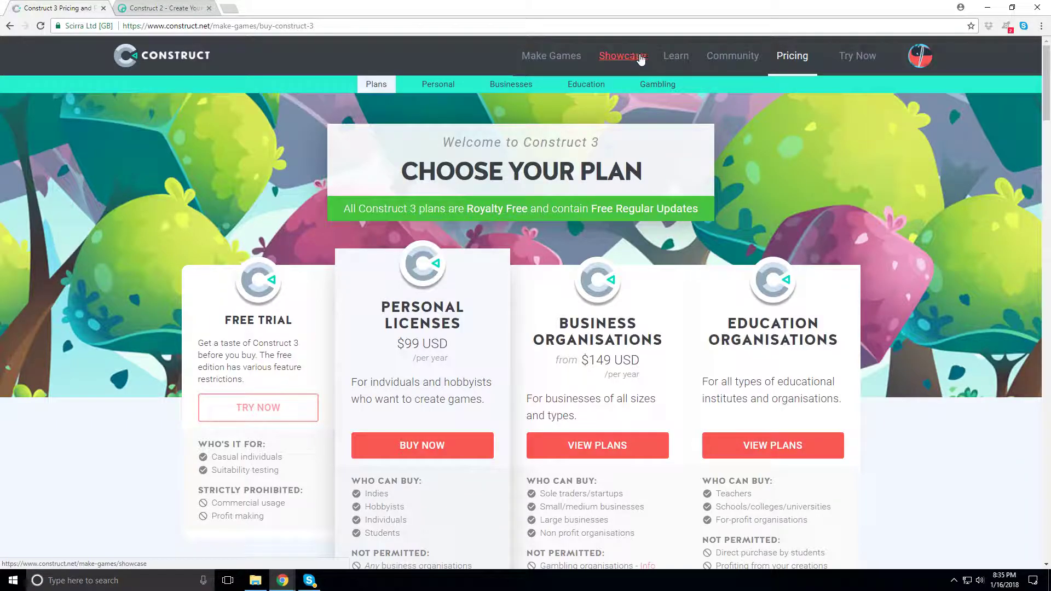
{"action": "left_click", "coordinate": [581, 53]}
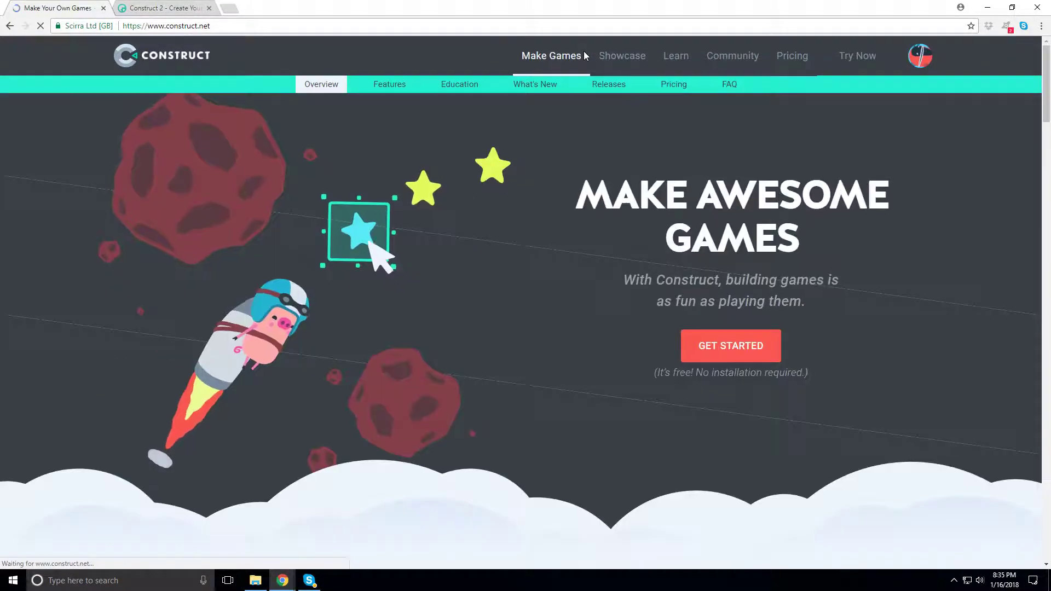
{"action": "scroll", "coordinate": [612, 412], "scroll_direction": "down", "scroll_amount": 5}
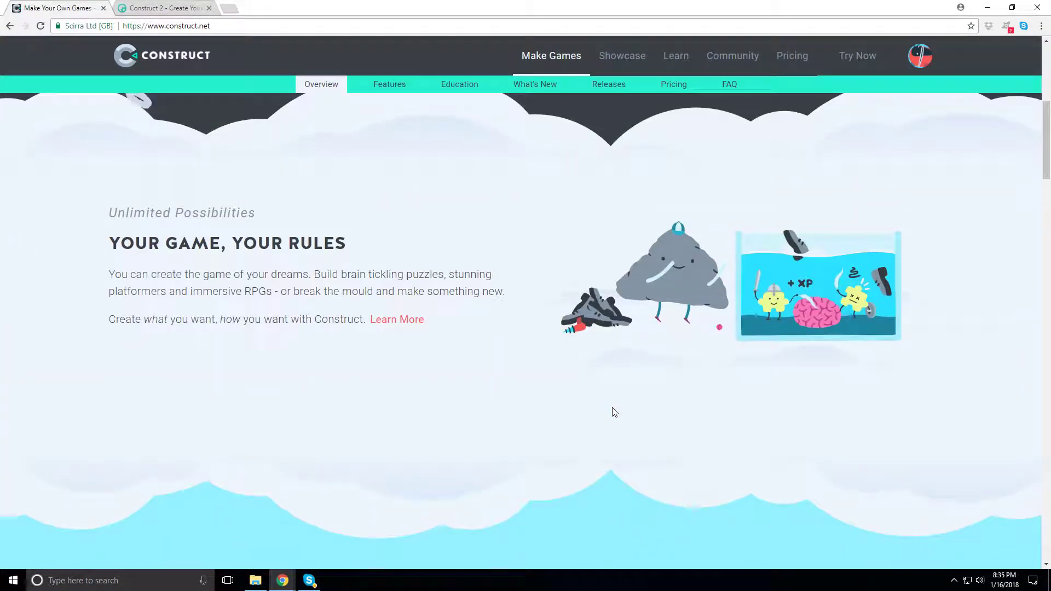
{"action": "scroll", "coordinate": [615, 411], "scroll_direction": "down", "scroll_amount": 5}
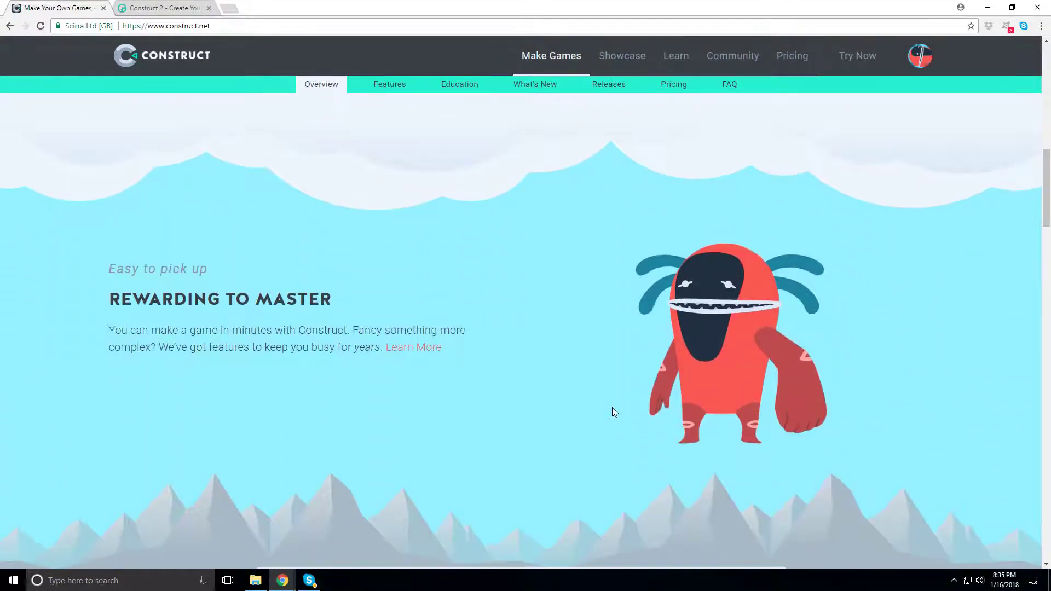
{"action": "scroll", "coordinate": [613, 411], "scroll_direction": "down", "scroll_amount": 10}
{"action": "scroll", "coordinate": [613, 412], "scroll_direction": "up", "scroll_amount": 11}
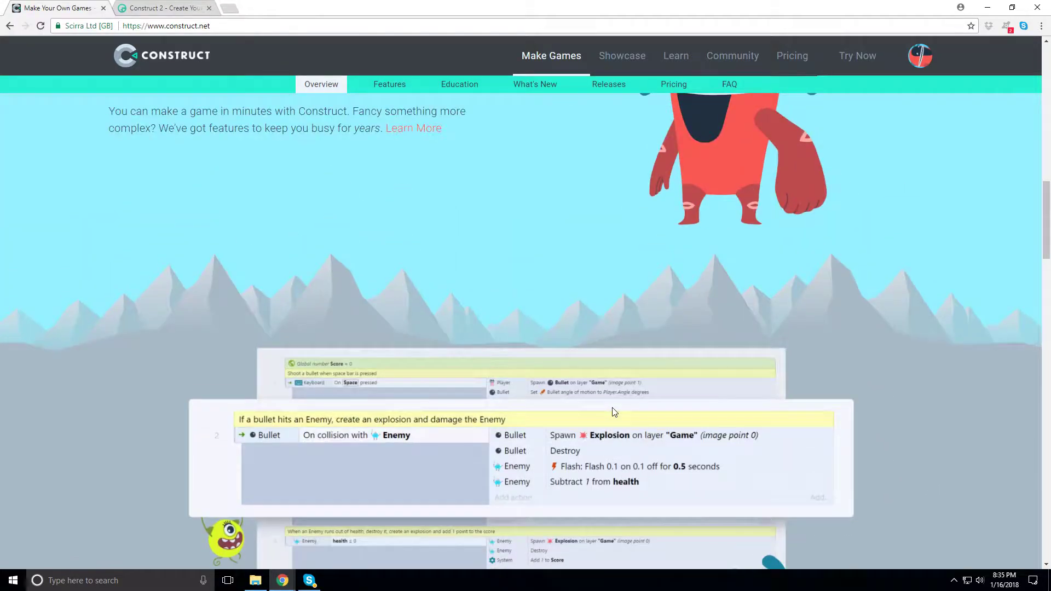
{"action": "scroll", "coordinate": [606, 407], "scroll_direction": "down", "scroll_amount": 5}
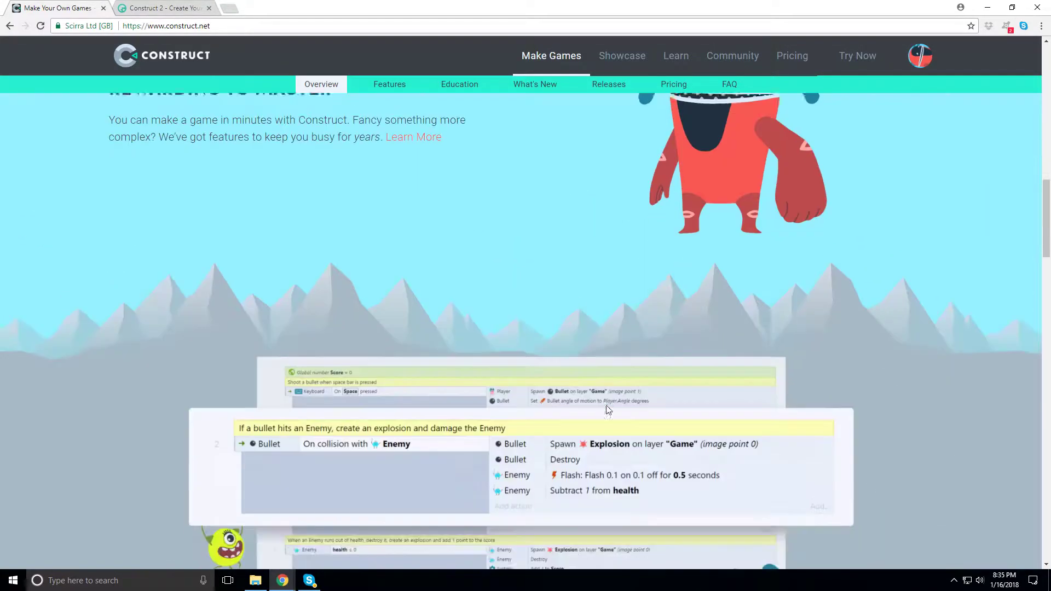
{"action": "scroll", "coordinate": [606, 407], "scroll_direction": "up", "scroll_amount": 7}
{"action": "scroll", "coordinate": [606, 410], "scroll_direction": "down", "scroll_amount": 4}
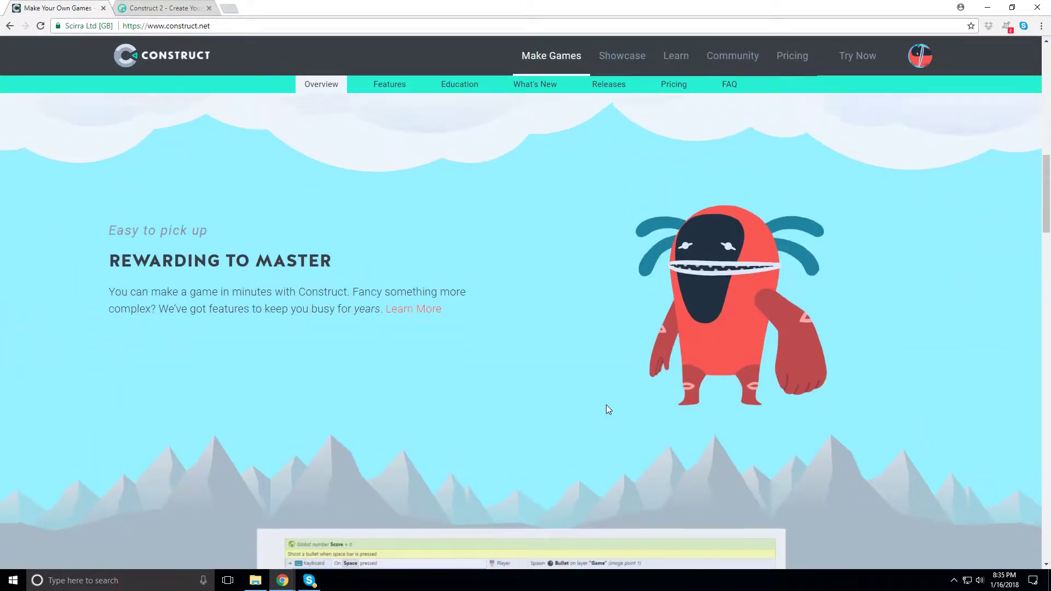
{"action": "scroll", "coordinate": [605, 410], "scroll_direction": "up", "scroll_amount": 5}
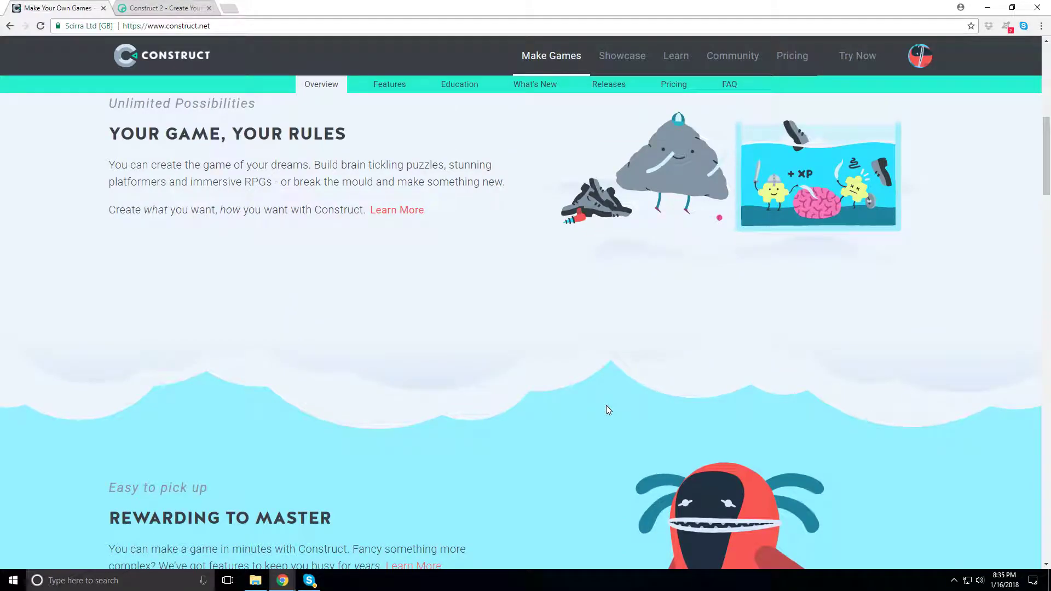
{"action": "scroll", "coordinate": [607, 408], "scroll_direction": "up", "scroll_amount": 5}
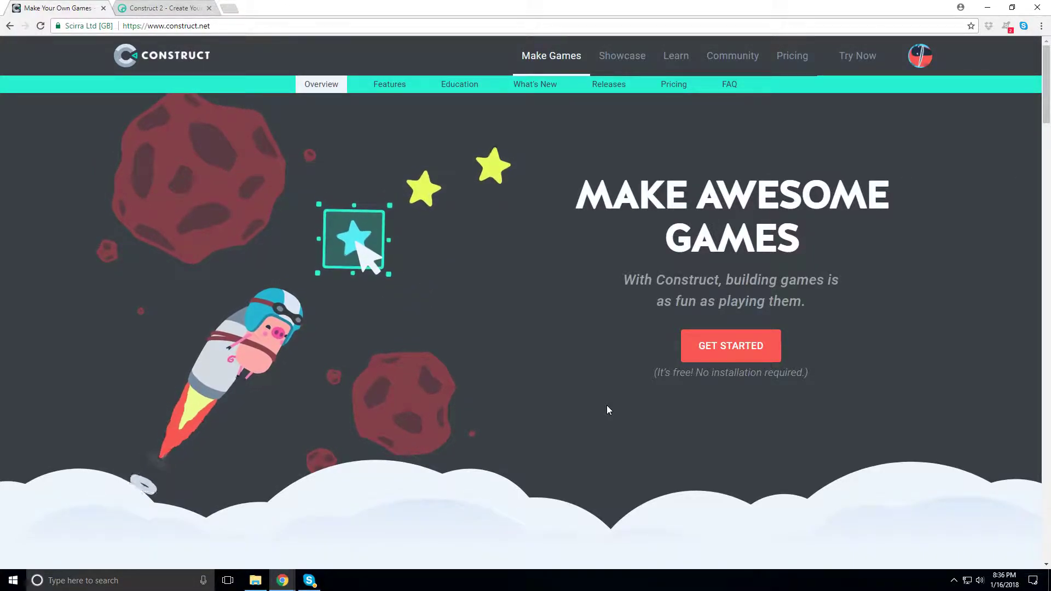
{"action": "scroll", "coordinate": [351, 438], "scroll_direction": "down", "scroll_amount": 10}
{"action": "scroll", "coordinate": [350, 439], "scroll_direction": "up", "scroll_amount": 7}
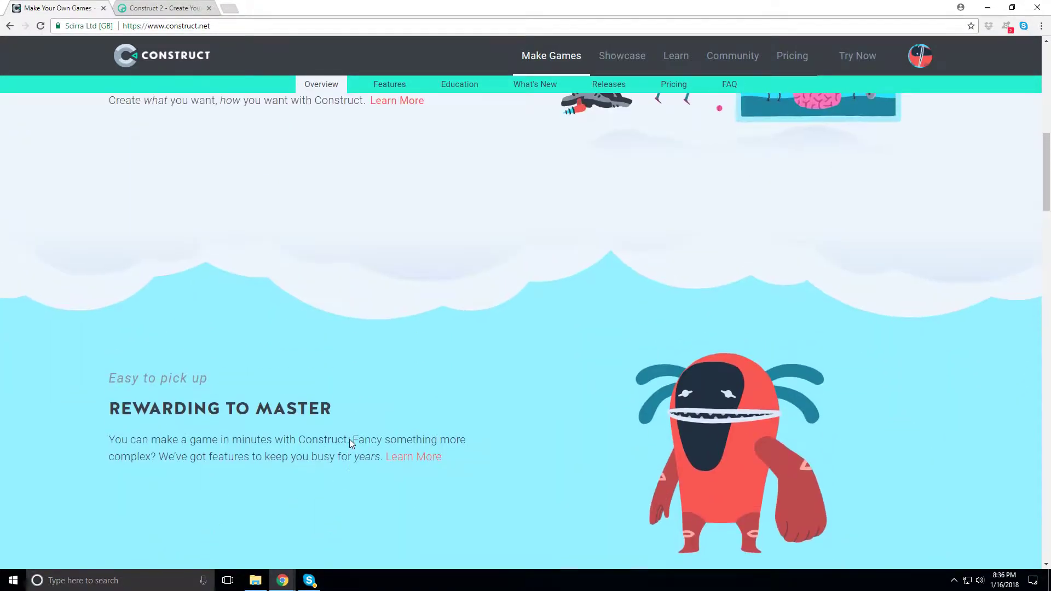
{"action": "scroll", "coordinate": [350, 439], "scroll_direction": "up", "scroll_amount": 3}
{"action": "scroll", "coordinate": [350, 439], "scroll_direction": "down", "scroll_amount": 6}
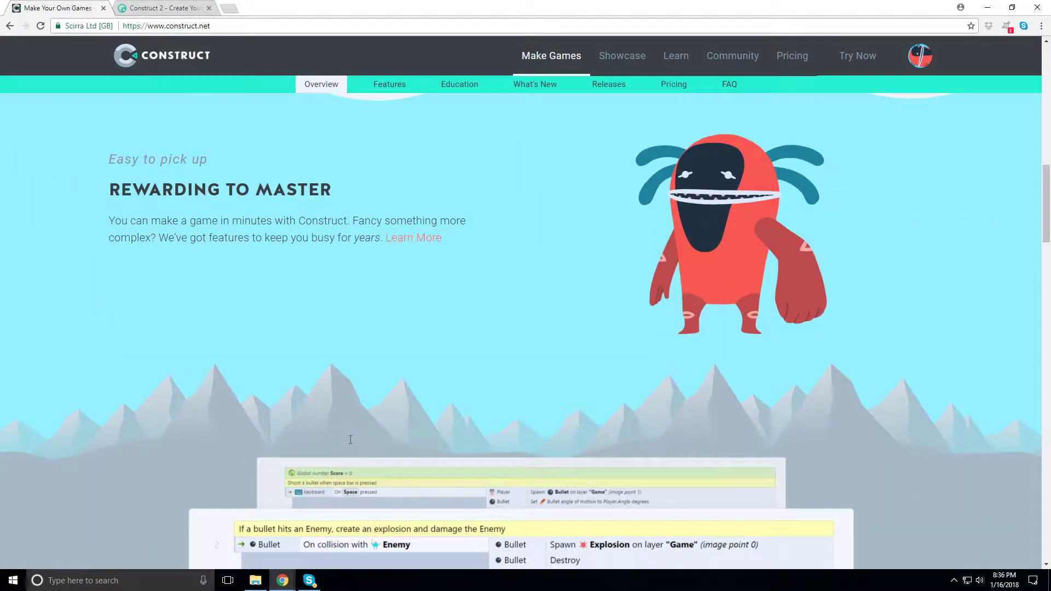
{"action": "scroll", "coordinate": [350, 439], "scroll_direction": "down", "scroll_amount": 2}
{"action": "scroll", "coordinate": [350, 440], "scroll_direction": "up", "scroll_amount": 4}
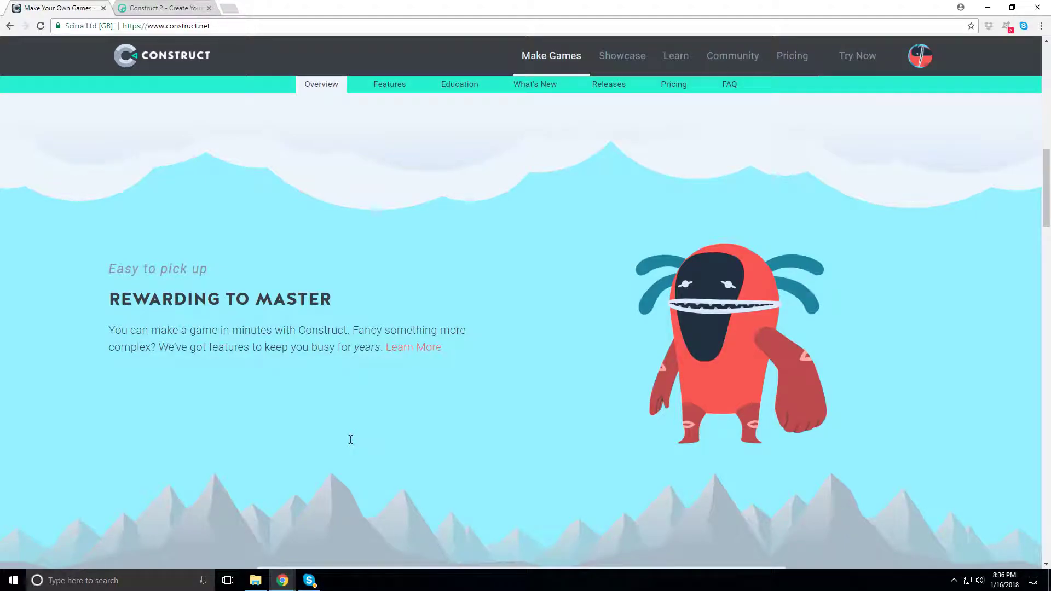
{"action": "scroll", "coordinate": [350, 440], "scroll_direction": "up", "scroll_amount": 10}
{"action": "scroll", "coordinate": [351, 444], "scroll_direction": "down", "scroll_amount": 2}
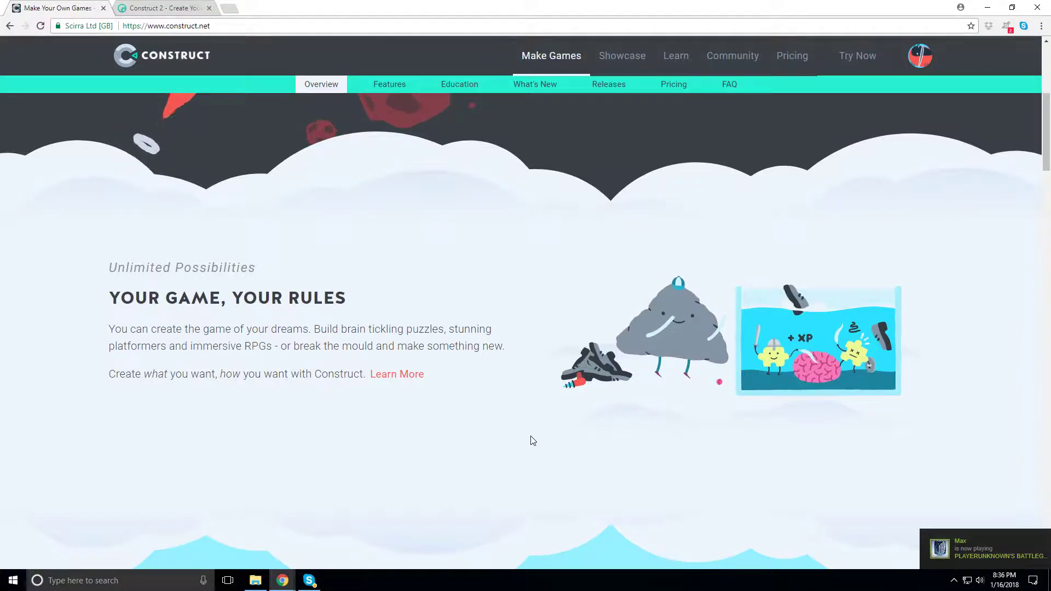
{"action": "scroll", "coordinate": [467, 330], "scroll_direction": "up", "scroll_amount": 1}
{"action": "scroll", "coordinate": [467, 331], "scroll_direction": "up", "scroll_amount": 6}
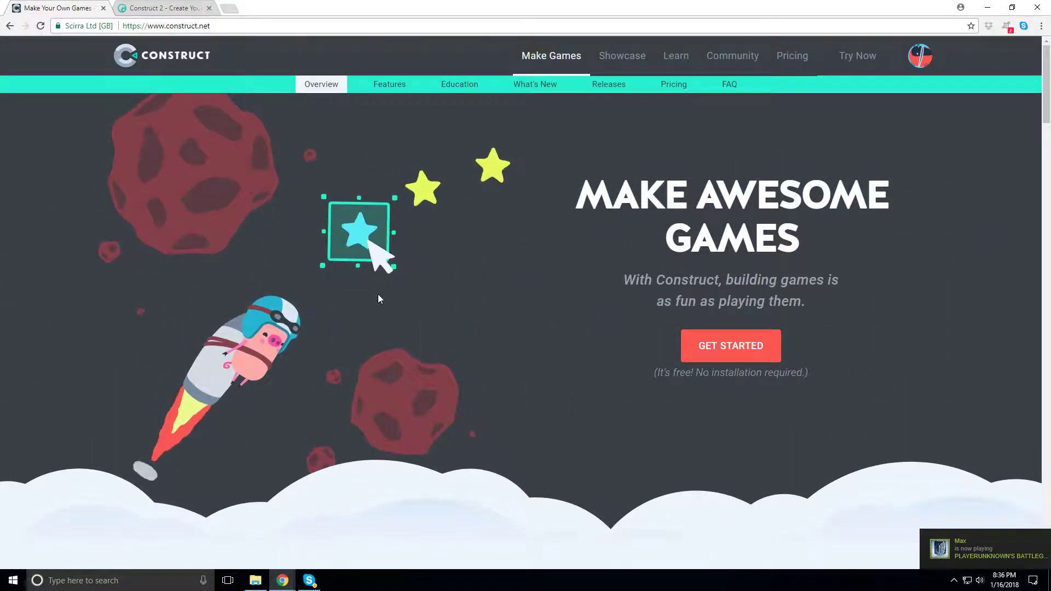
Examine the sample event sheet and the Event Sheet Editor section on the Make Games overview page
{"action": "scroll", "coordinate": [337, 261], "scroll_direction": "down", "scroll_amount": 2}
{"action": "scroll", "coordinate": [137, 138], "scroll_direction": "up", "scroll_amount": 2}
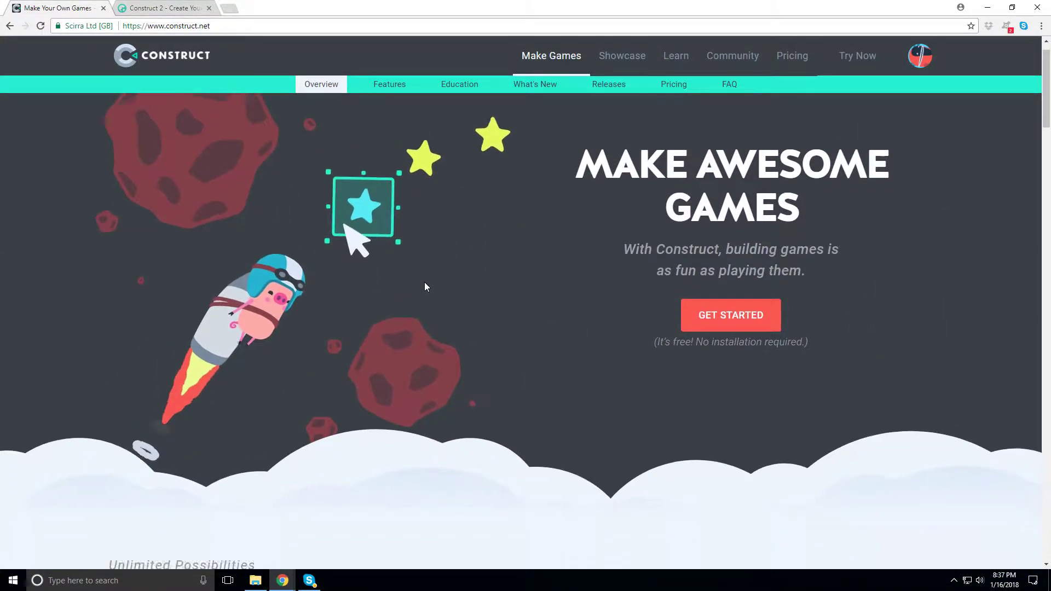
{"action": "scroll", "coordinate": [425, 281], "scroll_direction": "down", "scroll_amount": 18}
{"action": "scroll", "coordinate": [416, 279], "scroll_direction": "down", "scroll_amount": 7}
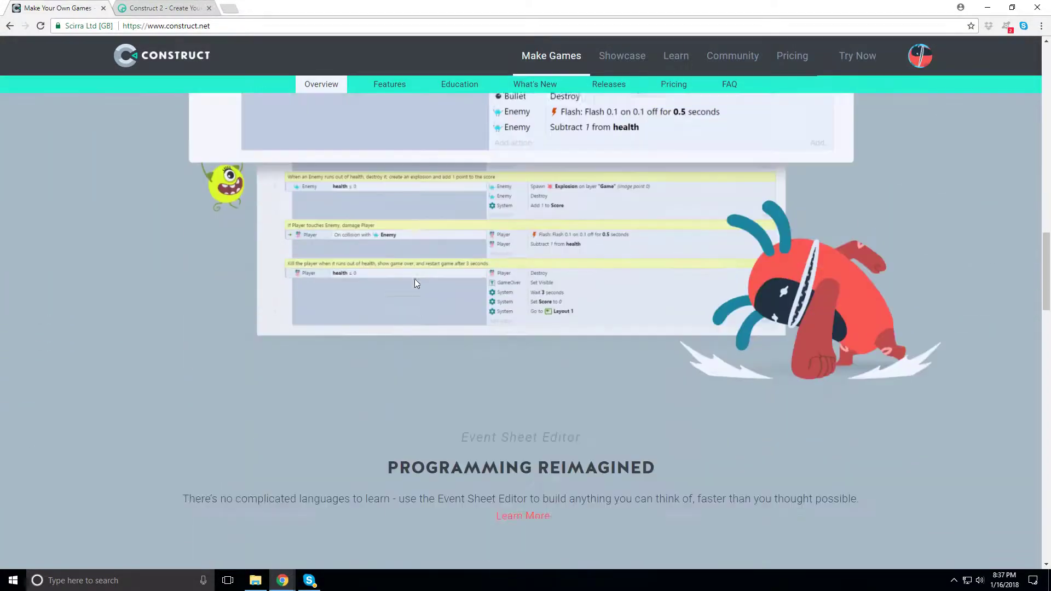
{"action": "scroll", "coordinate": [415, 278], "scroll_direction": "up", "scroll_amount": 6}
{"action": "scroll", "coordinate": [415, 278], "scroll_direction": "down", "scroll_amount": 2}
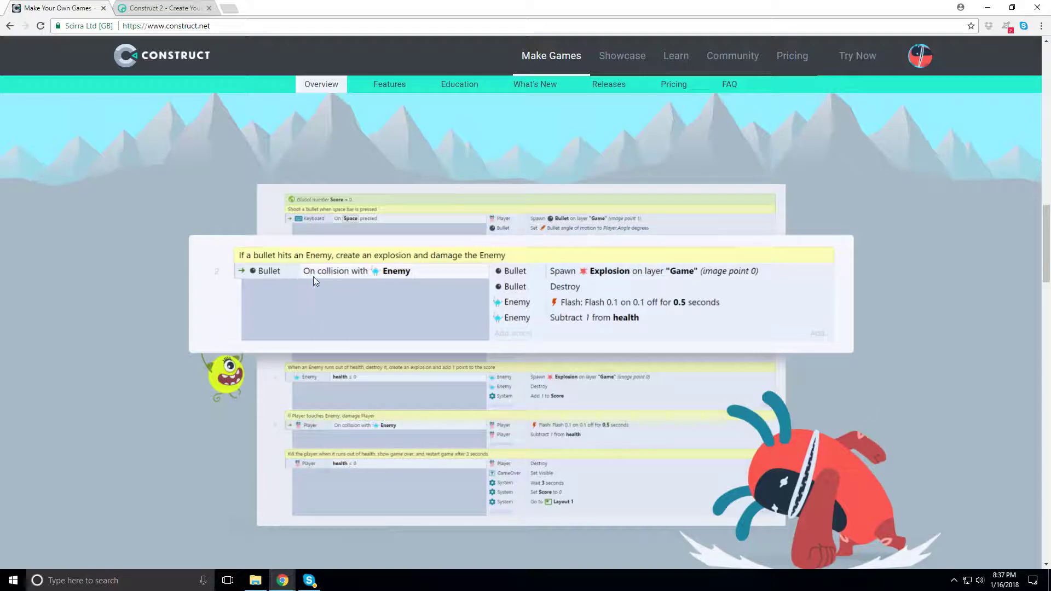
{"action": "scroll", "coordinate": [392, 374], "scroll_direction": "down", "scroll_amount": 6}
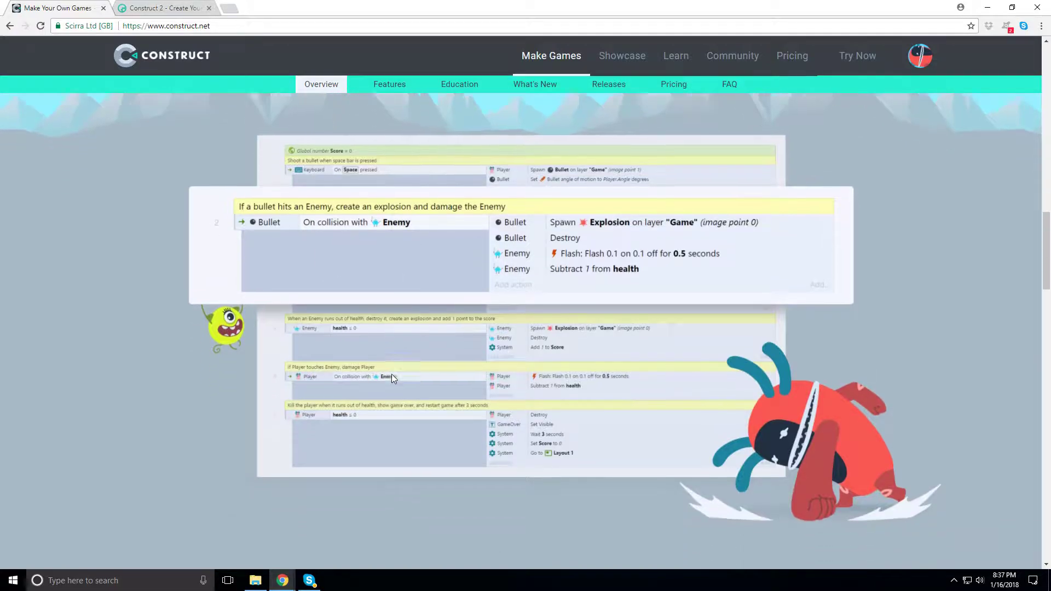
{"action": "scroll", "coordinate": [392, 377], "scroll_direction": "down", "scroll_amount": 4}
{"action": "scroll", "coordinate": [392, 377], "scroll_direction": "up", "scroll_amount": 2}
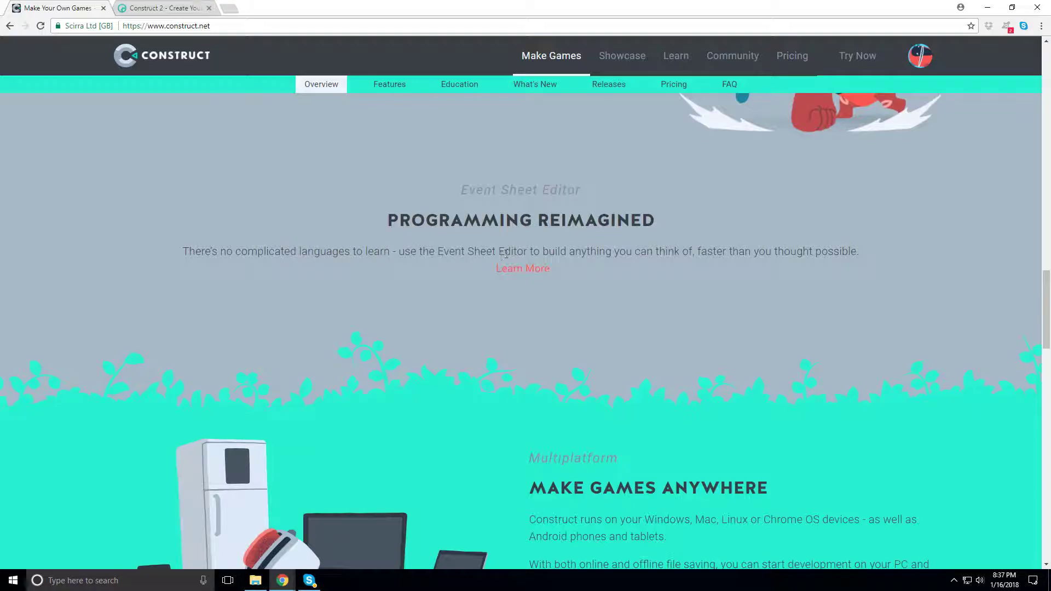
{"action": "scroll", "coordinate": [648, 433], "scroll_direction": "down", "scroll_amount": 3}
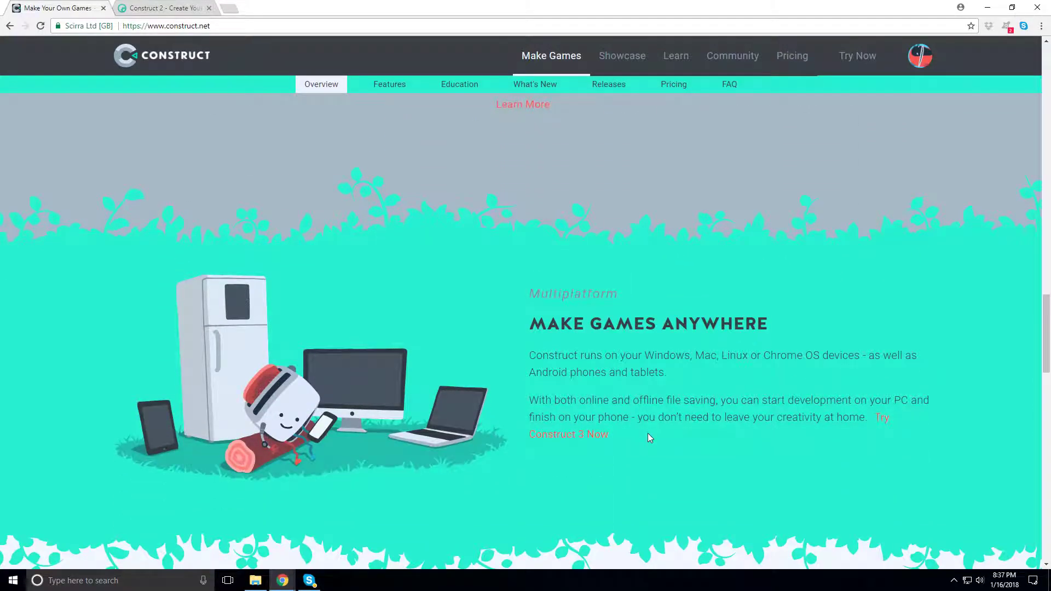
Look back over the Rewarding to Master section and the Programming Reimagined section of the overview
{"action": "scroll", "coordinate": [648, 432], "scroll_direction": "up", "scroll_amount": 5}
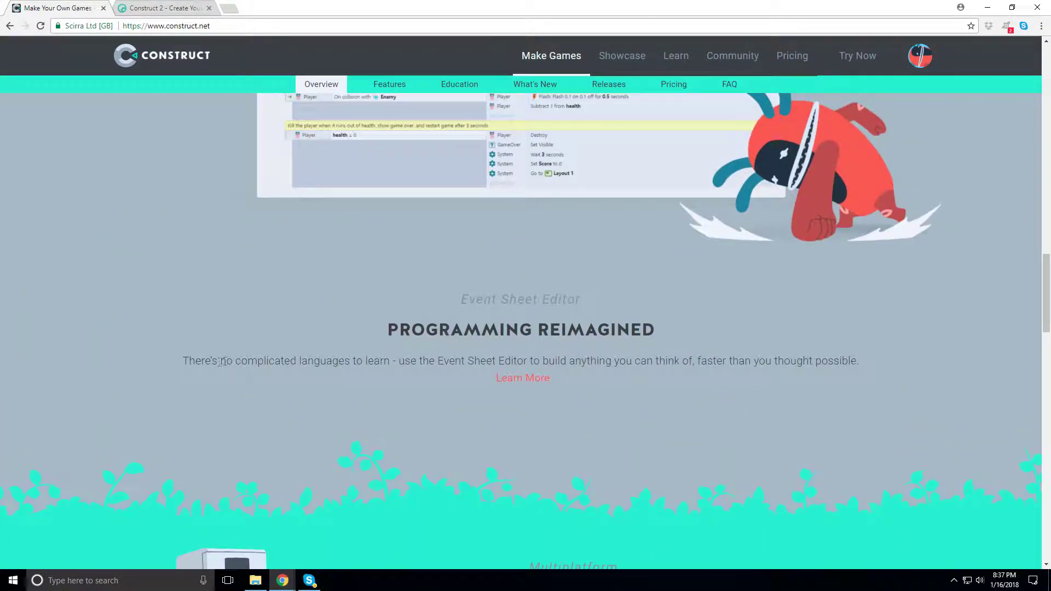
{"action": "scroll", "coordinate": [454, 405], "scroll_direction": "up", "scroll_amount": 6}
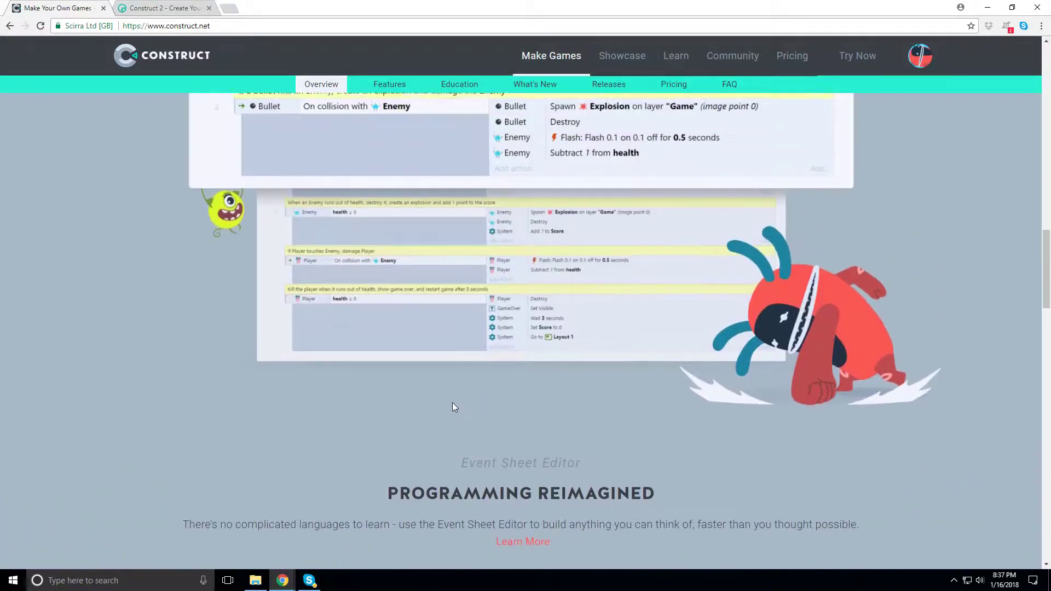
{"action": "scroll", "coordinate": [451, 406], "scroll_direction": "up", "scroll_amount": 14}
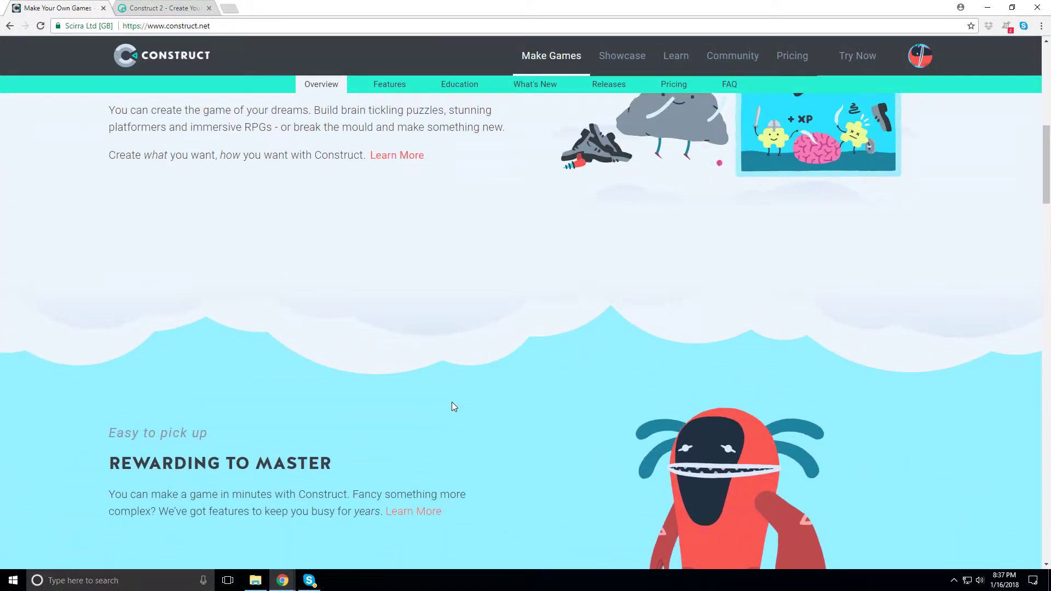
{"action": "scroll", "coordinate": [451, 405], "scroll_direction": "up", "scroll_amount": 3}
{"action": "scroll", "coordinate": [448, 405], "scroll_direction": "down", "scroll_amount": 16}
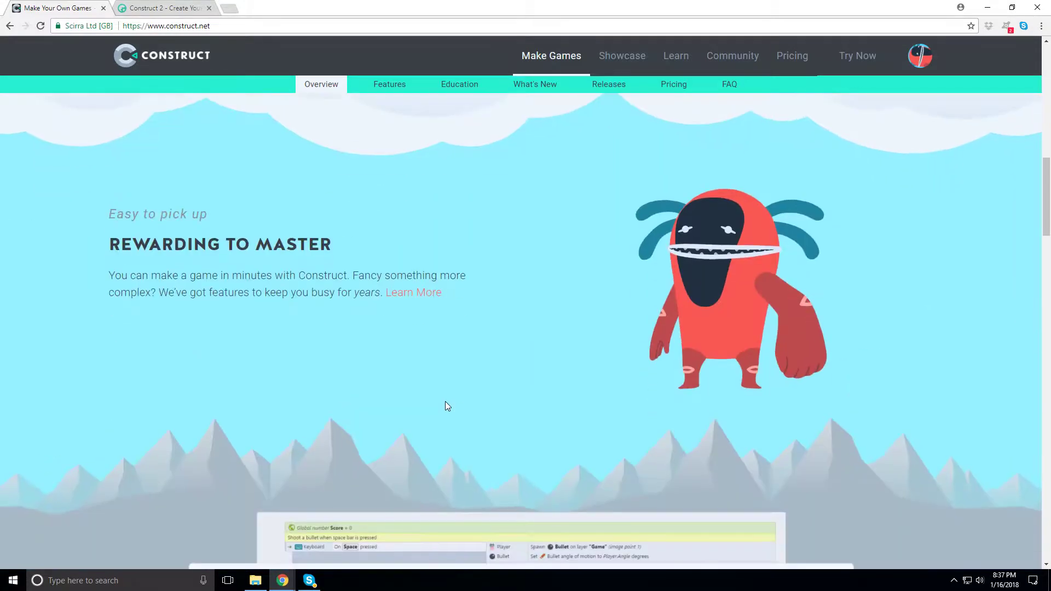
{"action": "scroll", "coordinate": [444, 405], "scroll_direction": "down", "scroll_amount": 6}
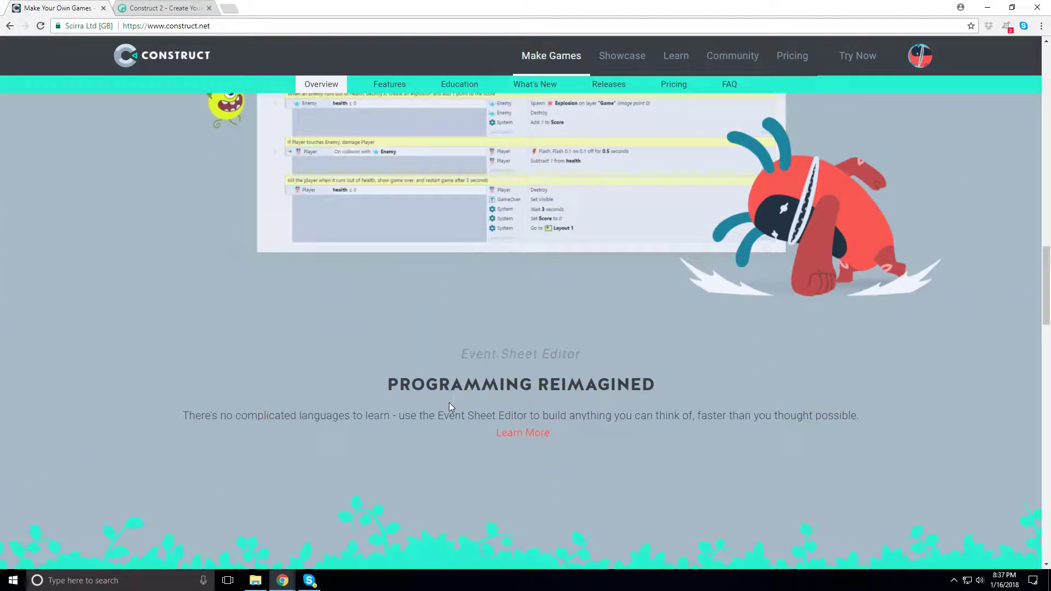
Review the Publish Everywhere exports section and the Take Game Development to the Next Level section of the overview
{"action": "scroll", "coordinate": [449, 405], "scroll_direction": "down", "scroll_amount": 15}
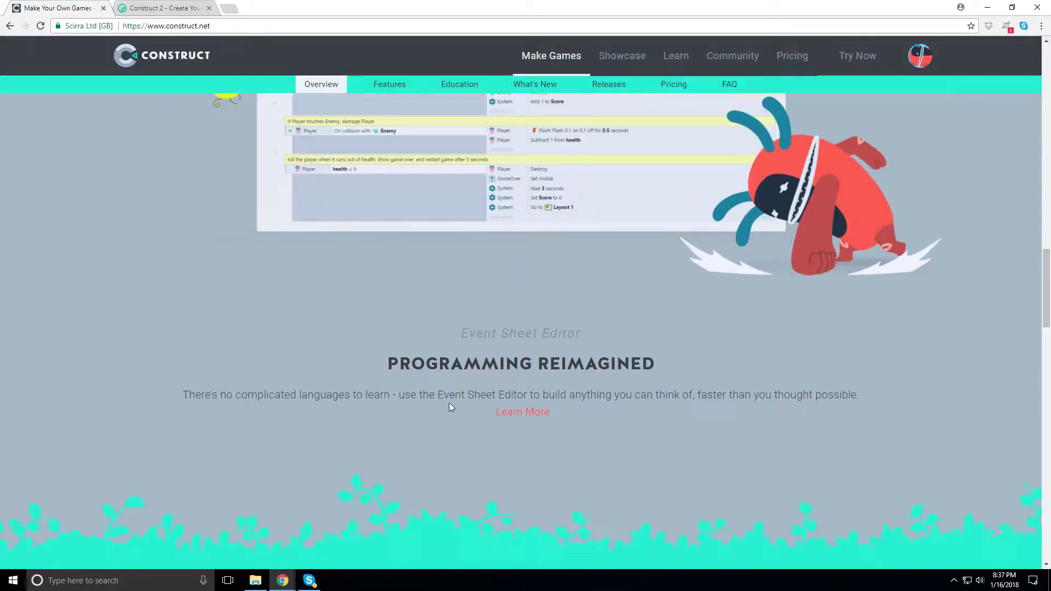
{"action": "scroll", "coordinate": [464, 412], "scroll_direction": "up", "scroll_amount": 2}
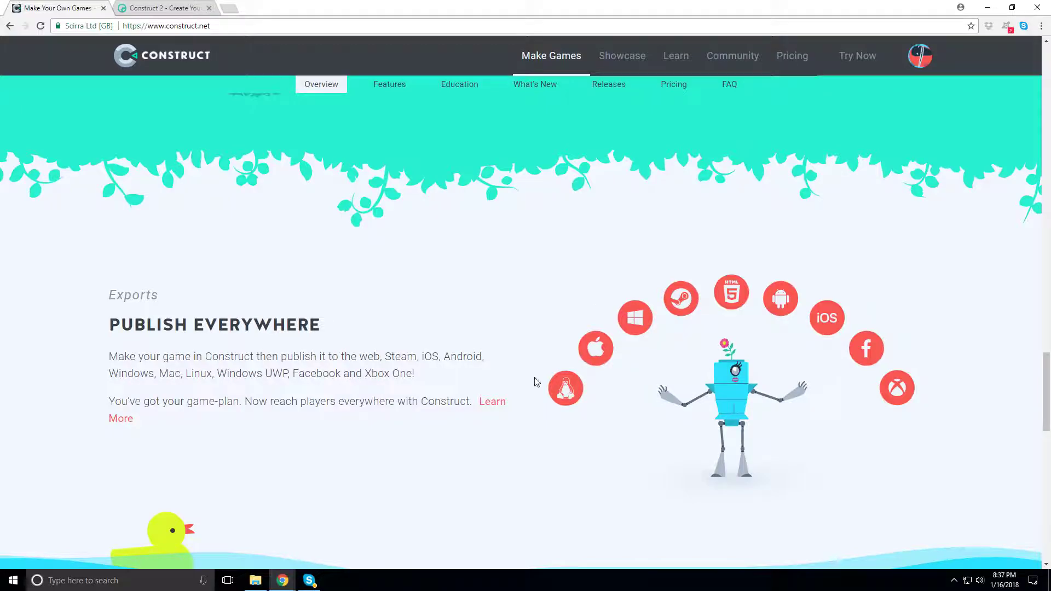
{"action": "scroll", "coordinate": [462, 427], "scroll_direction": "down", "scroll_amount": 4}
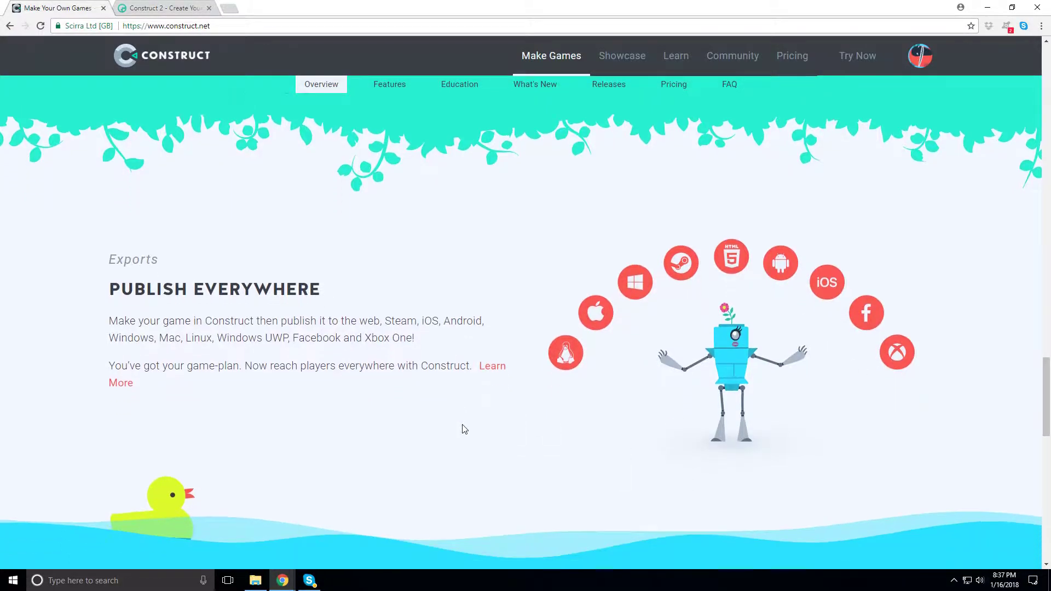
{"action": "scroll", "coordinate": [462, 427], "scroll_direction": "up", "scroll_amount": 2}
{"action": "scroll", "coordinate": [462, 429], "scroll_direction": "down", "scroll_amount": 9}
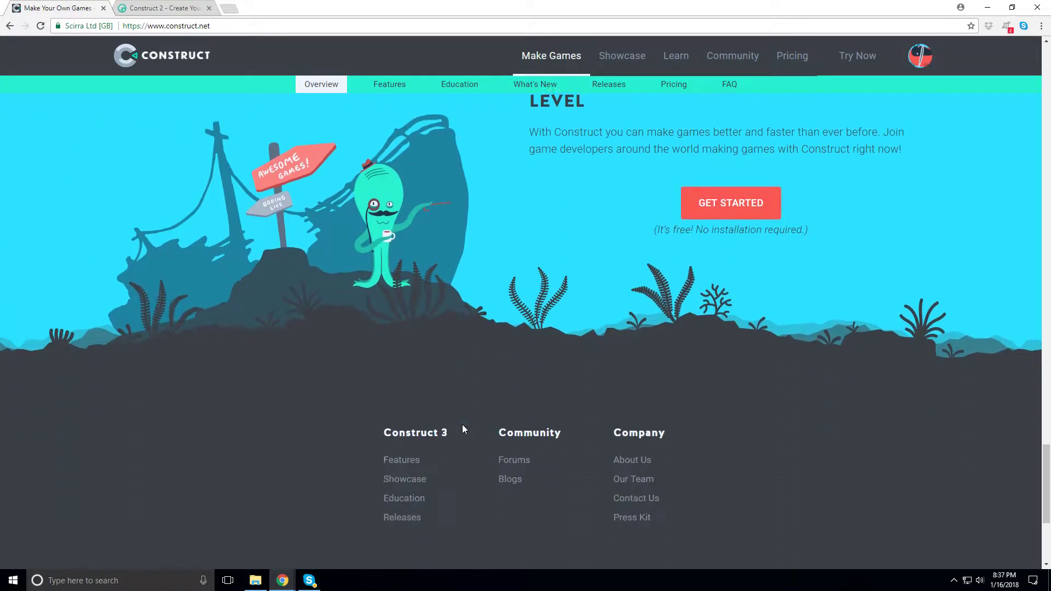
{"action": "scroll", "coordinate": [462, 429], "scroll_direction": "up", "scroll_amount": 5}
{"action": "scroll", "coordinate": [462, 429], "scroll_direction": "up", "scroll_amount": 6}
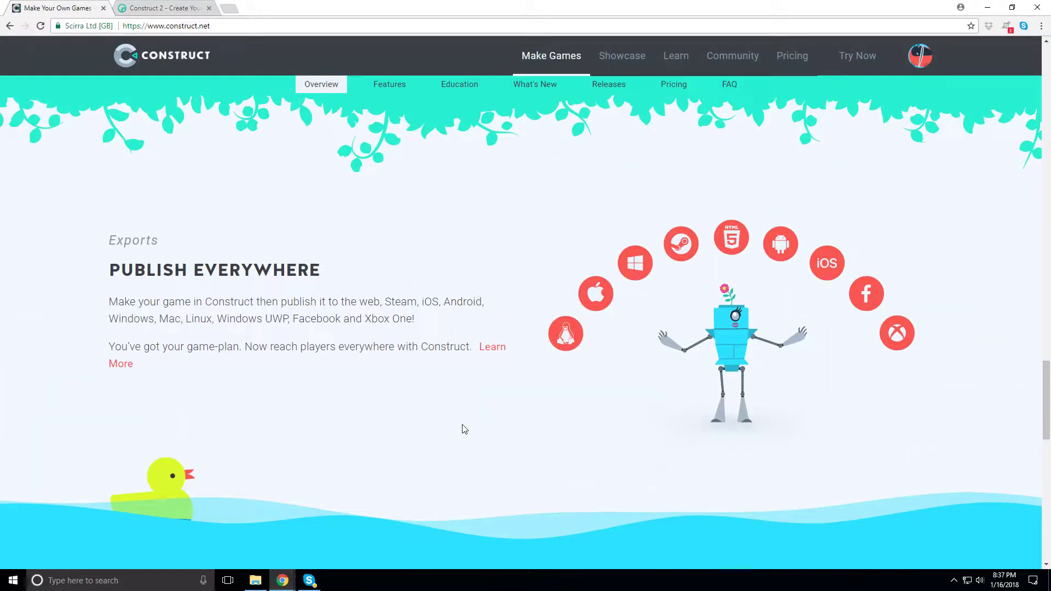
Read the Make Games Anywhere section about the devices Construct runs on and its online and offline file saving
{"action": "scroll", "coordinate": [464, 429], "scroll_direction": "up", "scroll_amount": 7}
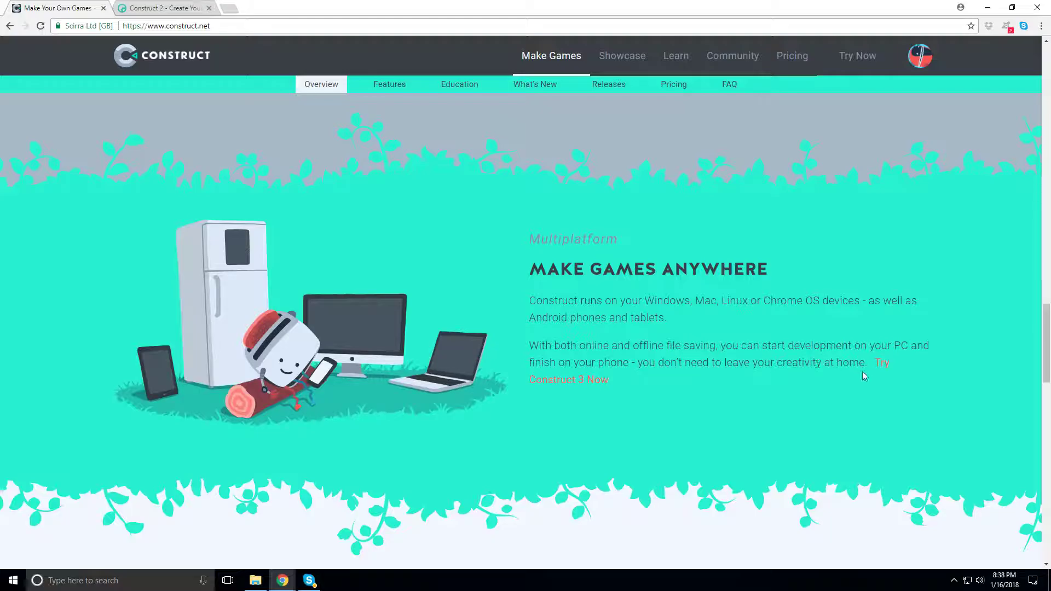
{"action": "scroll", "coordinate": [881, 414], "scroll_direction": "down", "scroll_amount": 3}
{"action": "scroll", "coordinate": [882, 414], "scroll_direction": "up", "scroll_amount": 4}
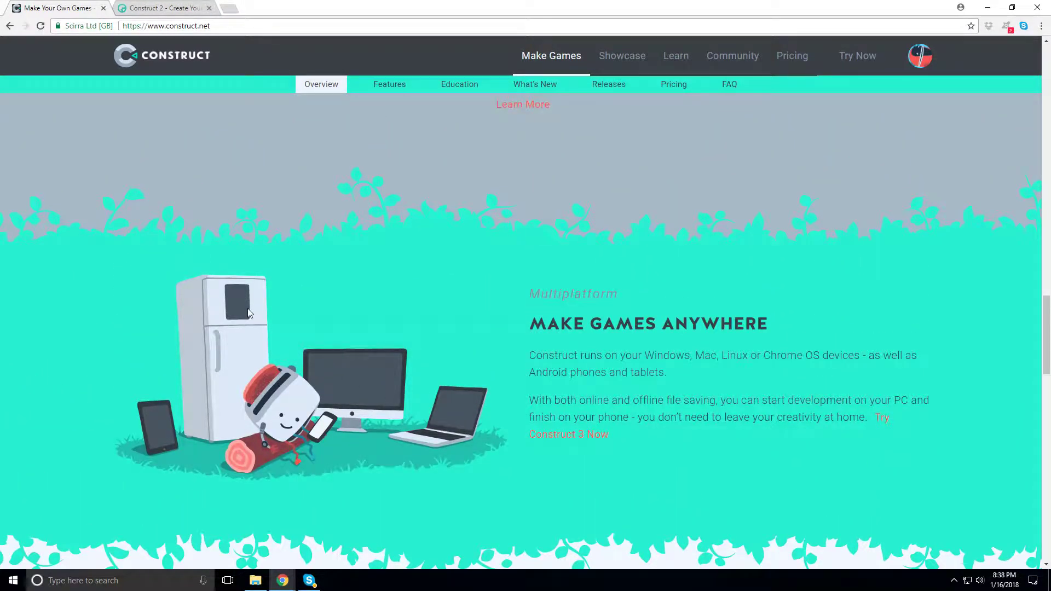
{"action": "scroll", "coordinate": [333, 426], "scroll_direction": "down", "scroll_amount": 3}
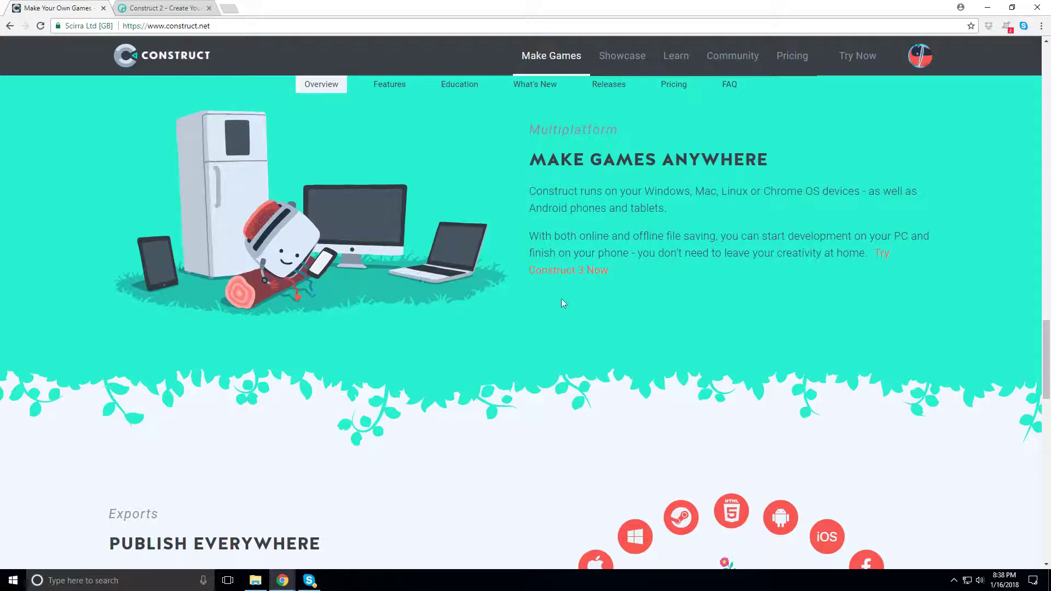
Reread the export platforms listed under Publish Everywhere and view the rest of the overview down to the footer
{"action": "scroll", "coordinate": [532, 293], "scroll_direction": "down", "scroll_amount": 8}
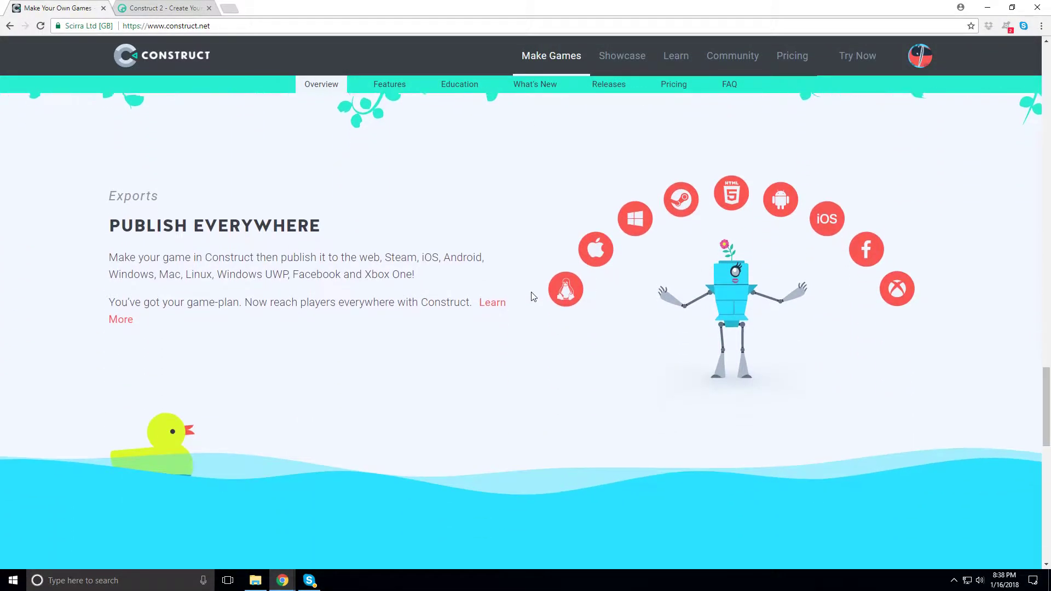
{"action": "scroll", "coordinate": [534, 297], "scroll_direction": "up", "scroll_amount": 3}
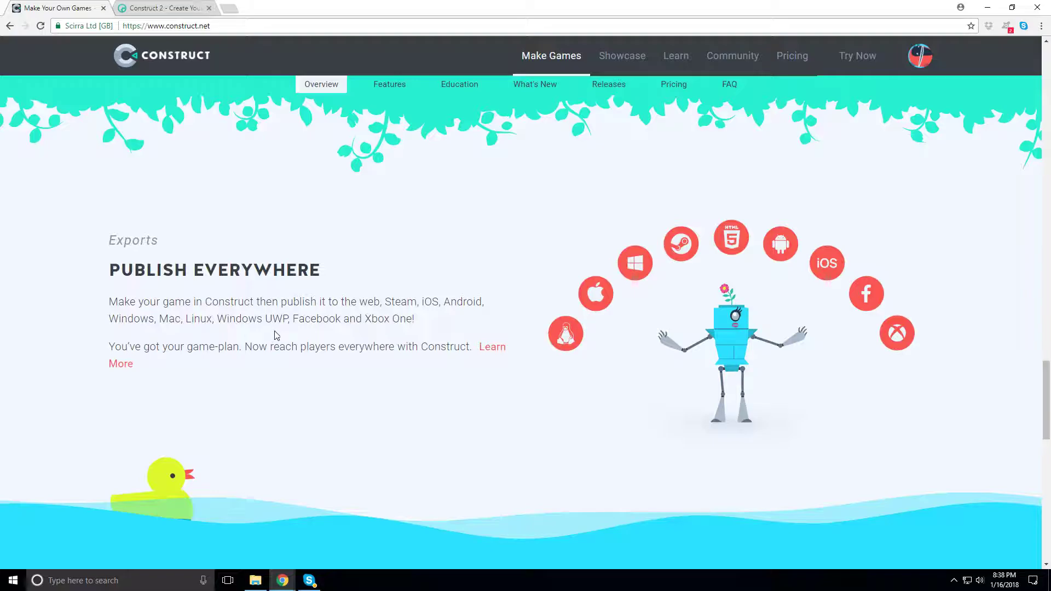
{"action": "scroll", "coordinate": [234, 376], "scroll_direction": "down", "scroll_amount": 10}
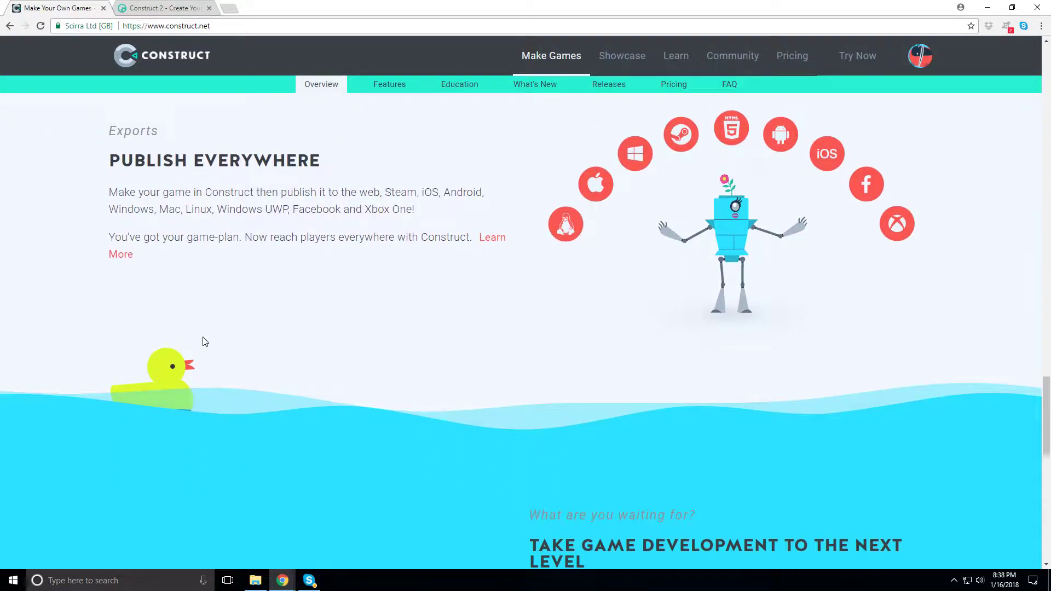
{"action": "scroll", "coordinate": [246, 276], "scroll_direction": "up", "scroll_amount": 4}
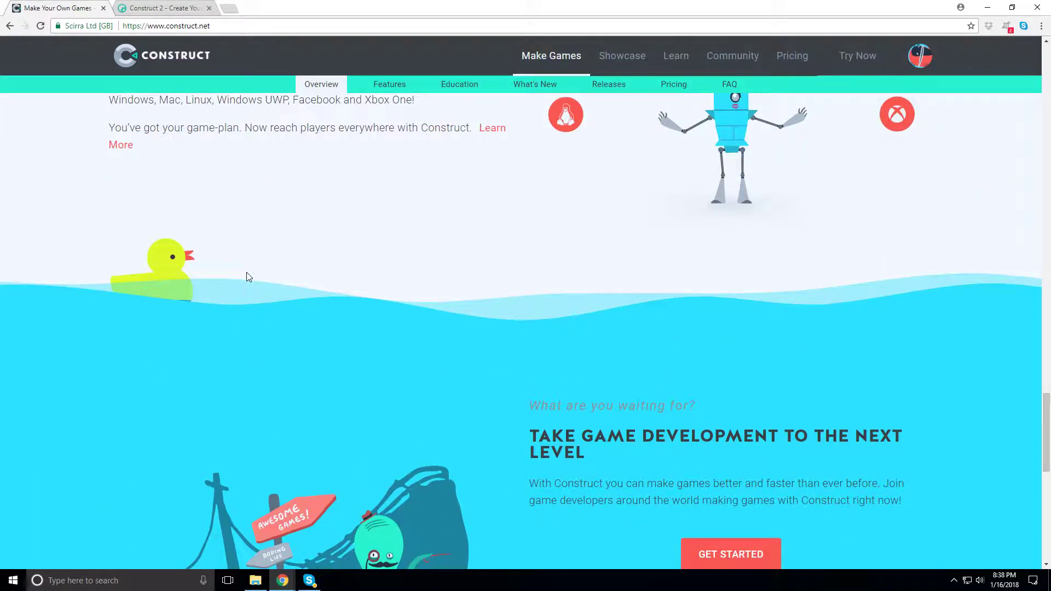
{"action": "scroll", "coordinate": [247, 276], "scroll_direction": "down", "scroll_amount": 4}
{"action": "scroll", "coordinate": [375, 305], "scroll_direction": "down", "scroll_amount": 4}
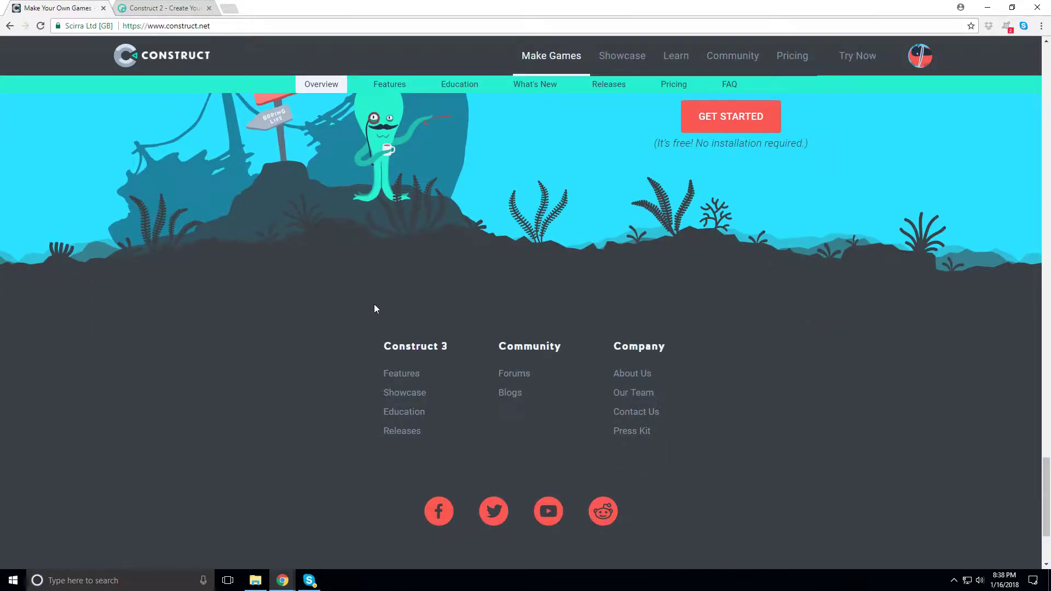
Open the Construct 3 Features page and skim its feature categories, including Workflow, Publishing and Developer Tools
{"action": "scroll", "coordinate": [403, 329], "scroll_direction": "up", "scroll_amount": 18}
{"action": "scroll", "coordinate": [432, 353], "scroll_direction": "up", "scroll_amount": 12}
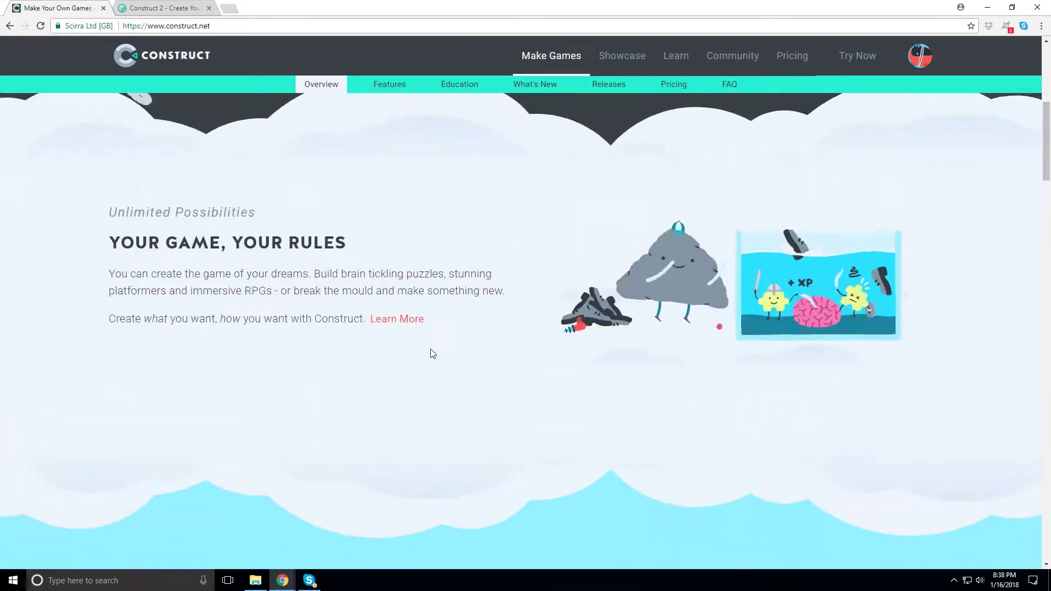
{"action": "left_click", "coordinate": [388, 86]}
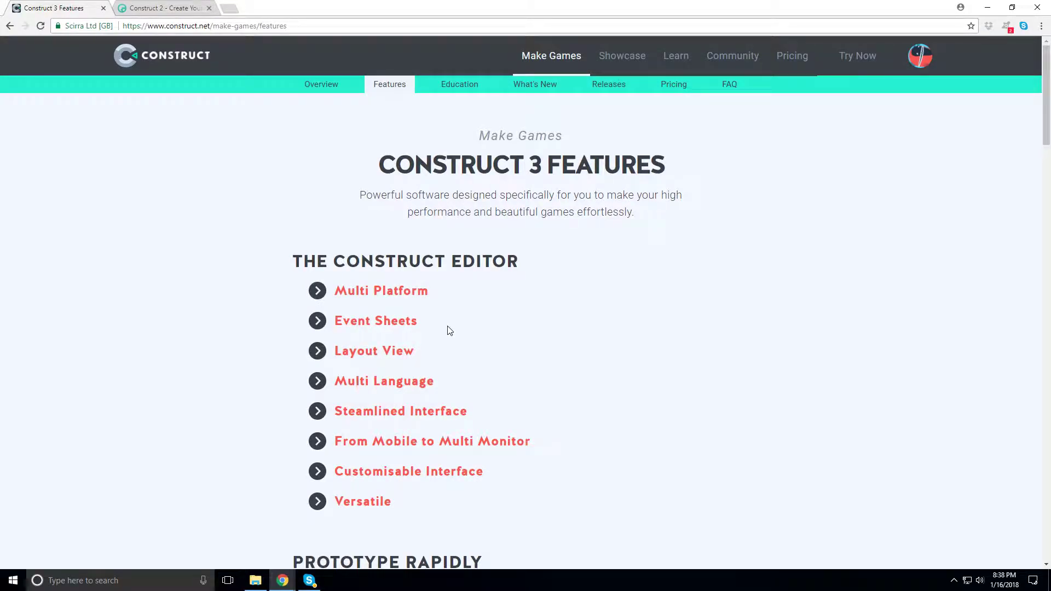
{"action": "scroll", "coordinate": [431, 339], "scroll_direction": "down", "scroll_amount": 14}
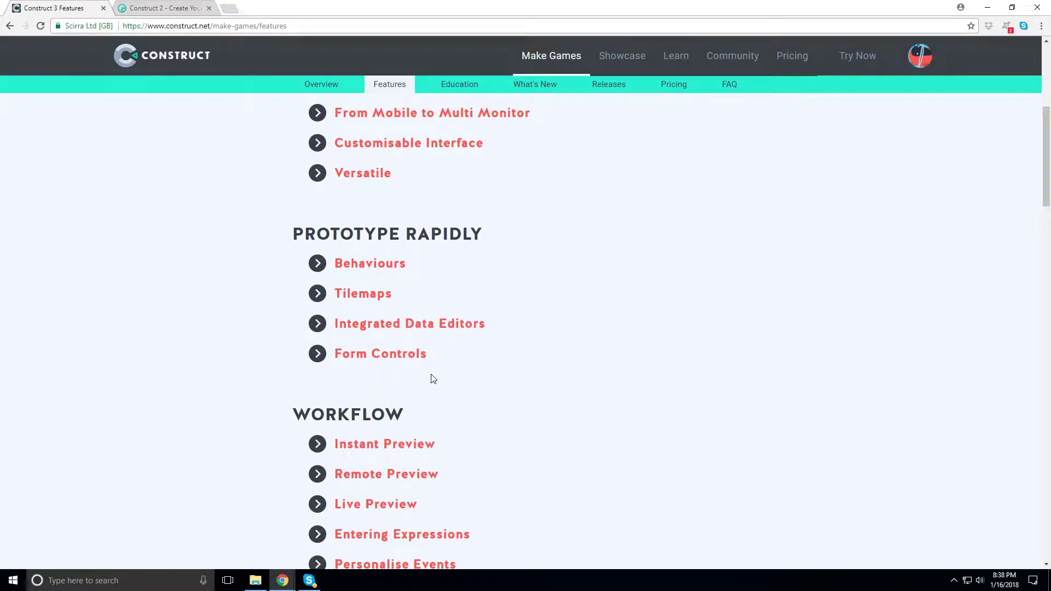
{"action": "scroll", "coordinate": [433, 379], "scroll_direction": "down", "scroll_amount": 19}
{"action": "scroll", "coordinate": [432, 380], "scroll_direction": "up", "scroll_amount": 13}
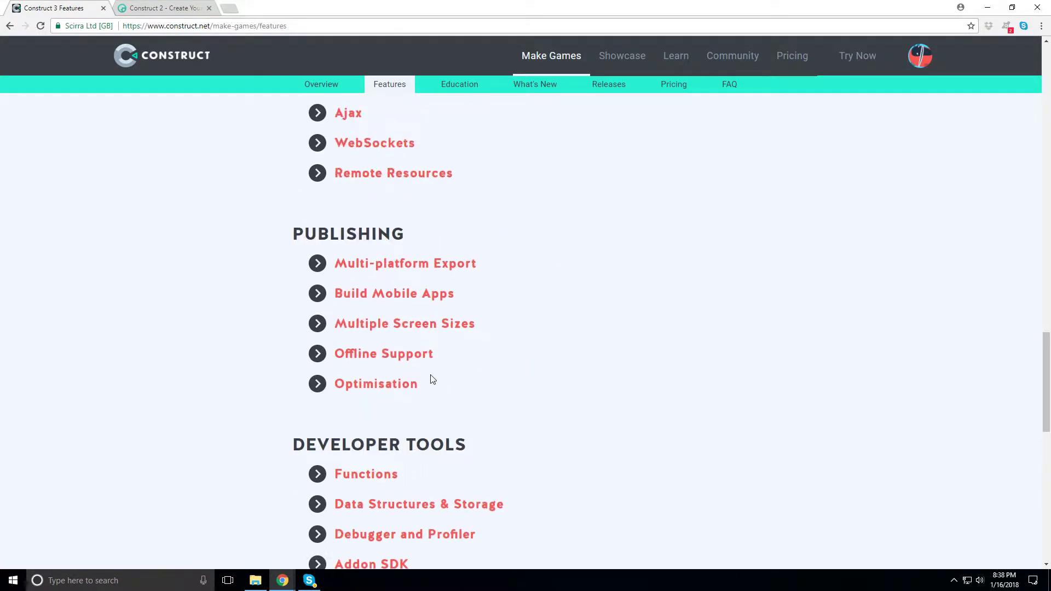
{"action": "scroll", "coordinate": [432, 380], "scroll_direction": "up", "scroll_amount": 13}
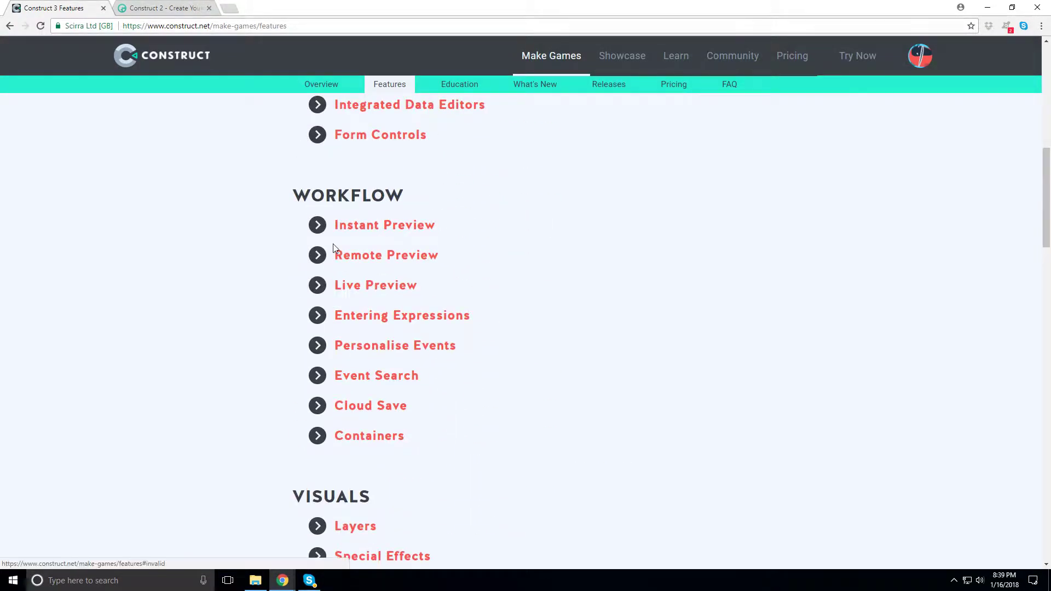
Expand the Multi Platform, Event Sheets and Layout View entries under The Construct Editor to see their descriptions
{"action": "scroll", "coordinate": [343, 249], "scroll_direction": "up", "scroll_amount": 5}
{"action": "left_click", "coordinate": [342, 241]}
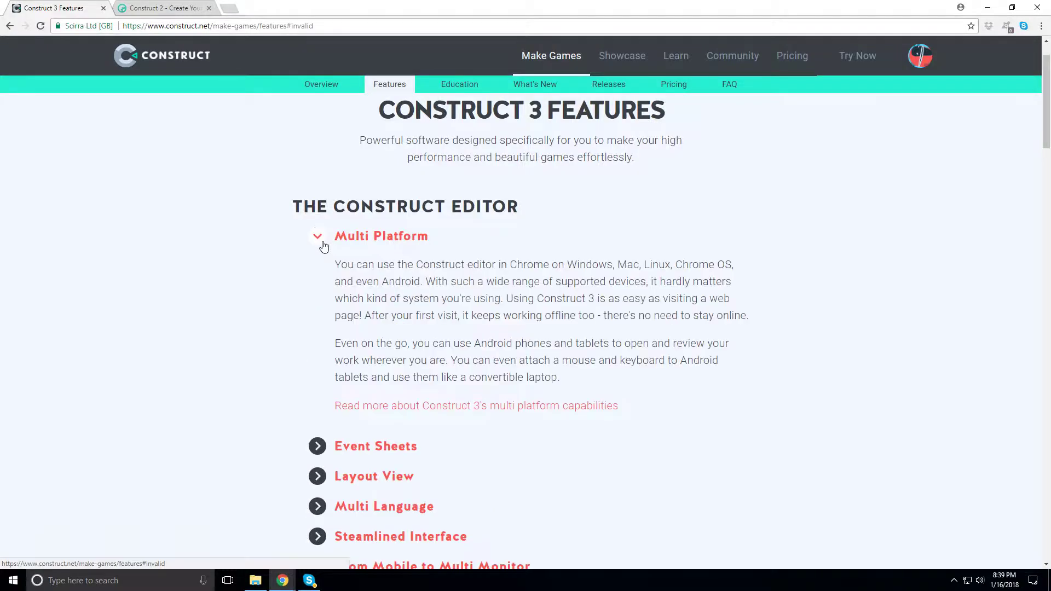
{"action": "scroll", "coordinate": [372, 330], "scroll_direction": "down", "scroll_amount": 1}
{"action": "scroll", "coordinate": [362, 307], "scroll_direction": "down", "scroll_amount": 3}
{"action": "left_click", "coordinate": [317, 226]}
{"action": "scroll", "coordinate": [329, 334], "scroll_direction": "down", "scroll_amount": 5}
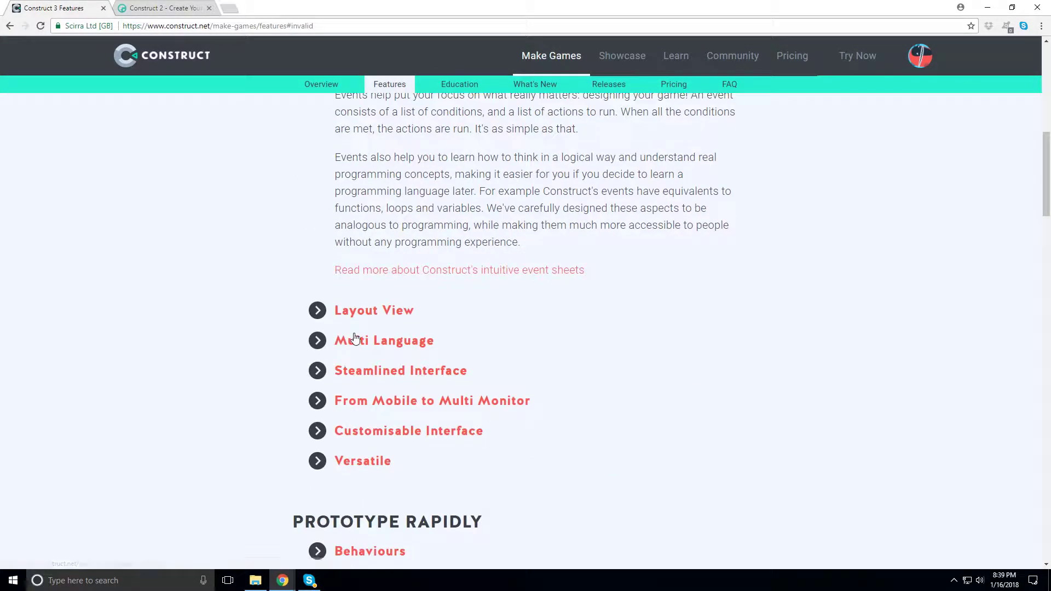
{"action": "left_click", "coordinate": [363, 317]}
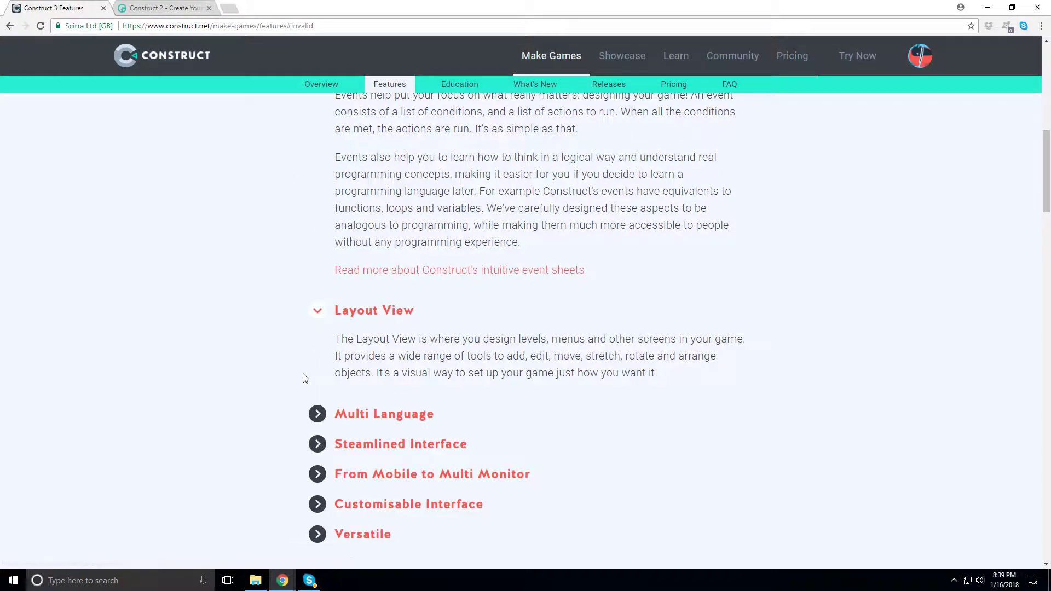
Skim the feature entries from the rest of The Construct Editor through Prototype Rapidly, Workflow and Visuals
{"action": "scroll", "coordinate": [329, 344], "scroll_direction": "down", "scroll_amount": 2}
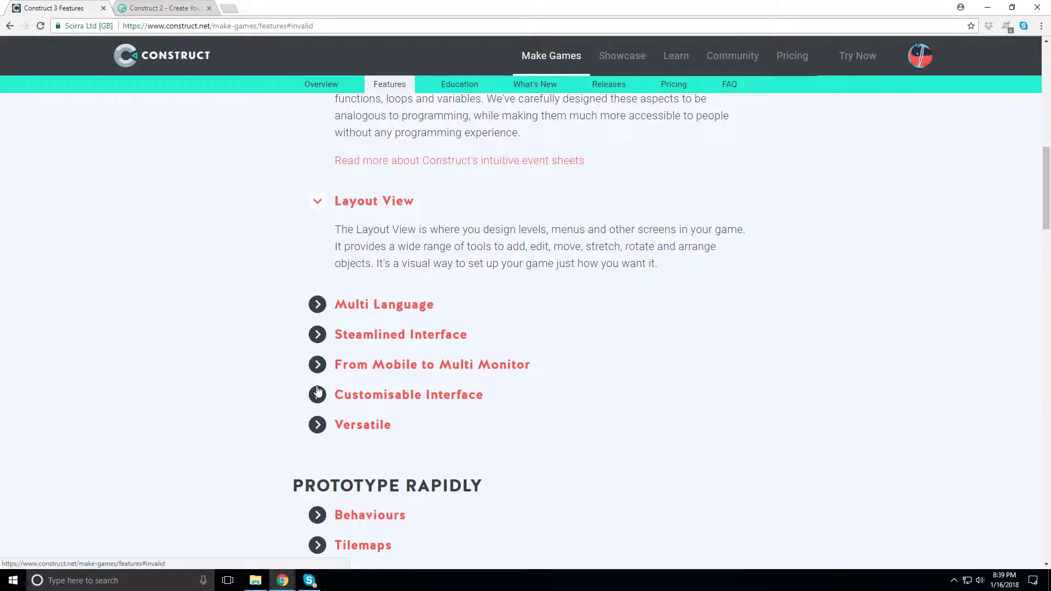
{"action": "scroll", "coordinate": [317, 386], "scroll_direction": "down", "scroll_amount": 5}
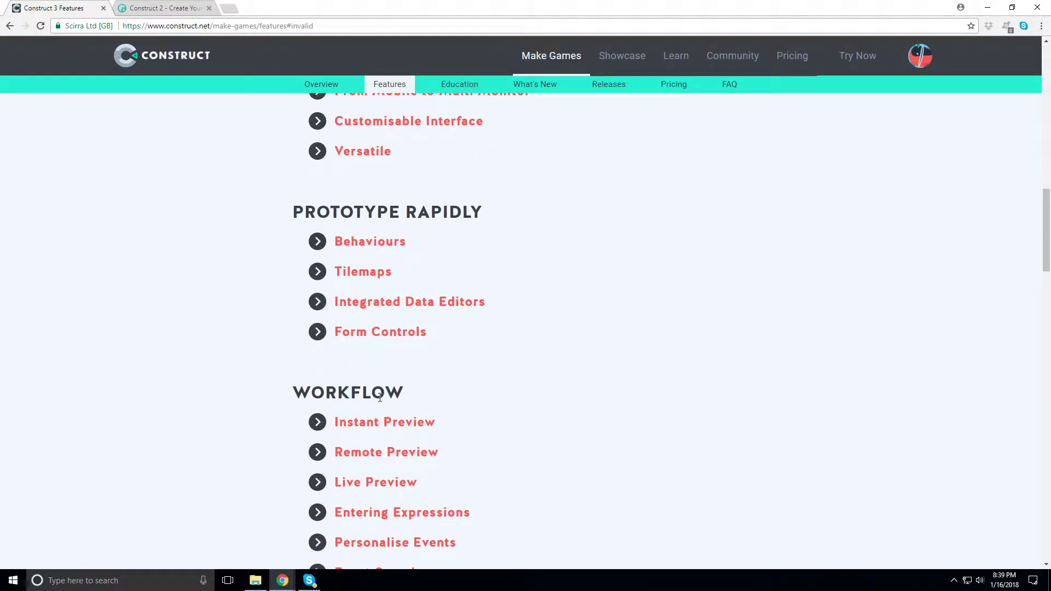
{"action": "scroll", "coordinate": [381, 399], "scroll_direction": "down", "scroll_amount": 4}
{"action": "scroll", "coordinate": [382, 399], "scroll_direction": "down", "scroll_amount": 3}
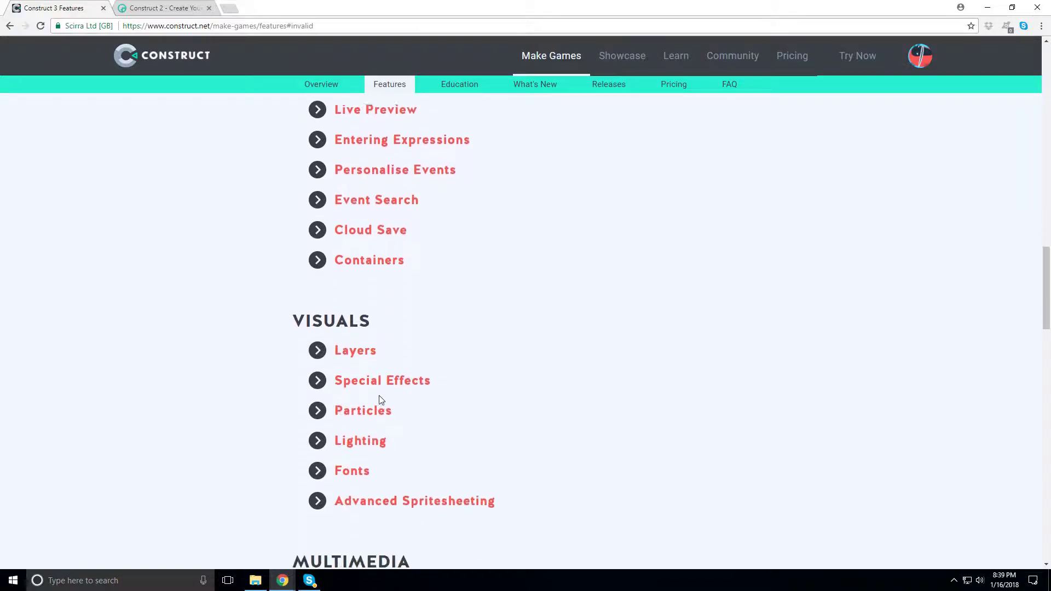
{"action": "scroll", "coordinate": [399, 427], "scroll_direction": "up", "scroll_amount": 6}
{"action": "scroll", "coordinate": [408, 427], "scroll_direction": "up", "scroll_amount": 3}
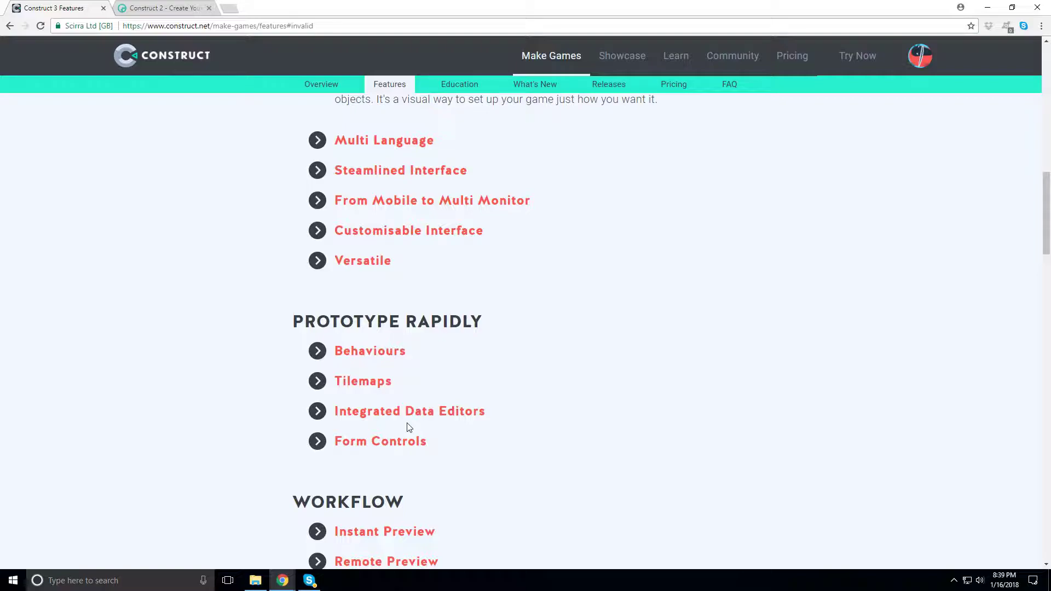
Go over the feature list again from Prototype Rapidly through Workflow, Visuals and Multimedia down to Networking
{"action": "scroll", "coordinate": [404, 173], "scroll_direction": "down", "scroll_amount": 1}
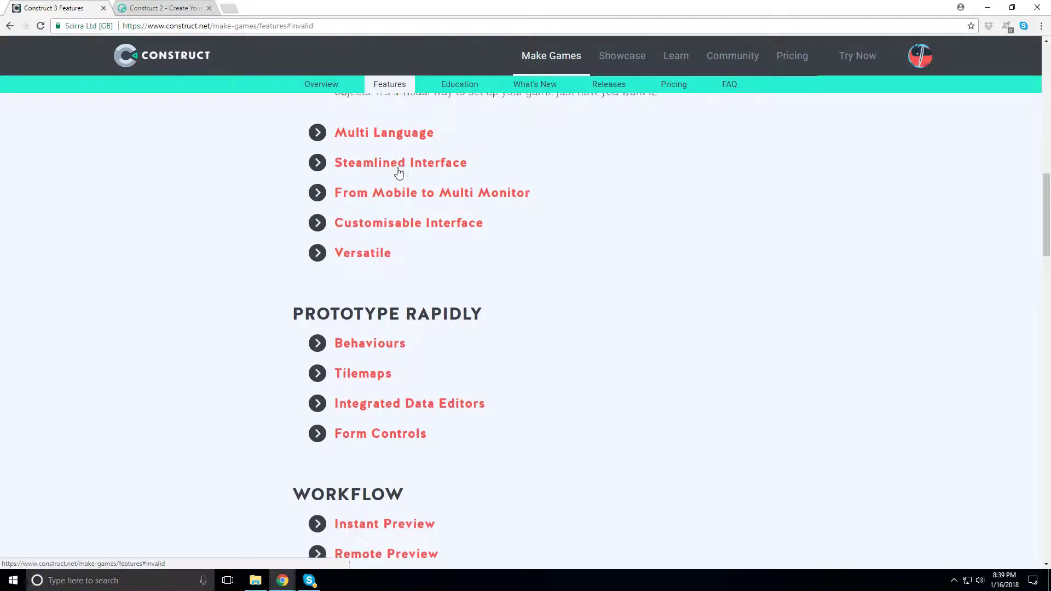
{"action": "scroll", "coordinate": [404, 176], "scroll_direction": "down", "scroll_amount": 2}
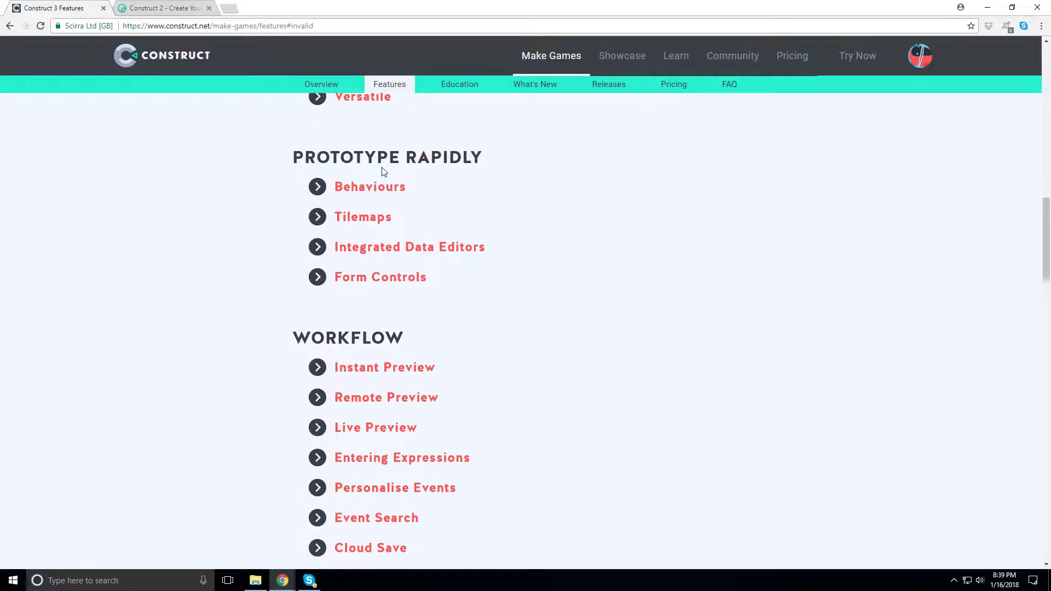
{"action": "scroll", "coordinate": [387, 289], "scroll_direction": "down", "scroll_amount": 4}
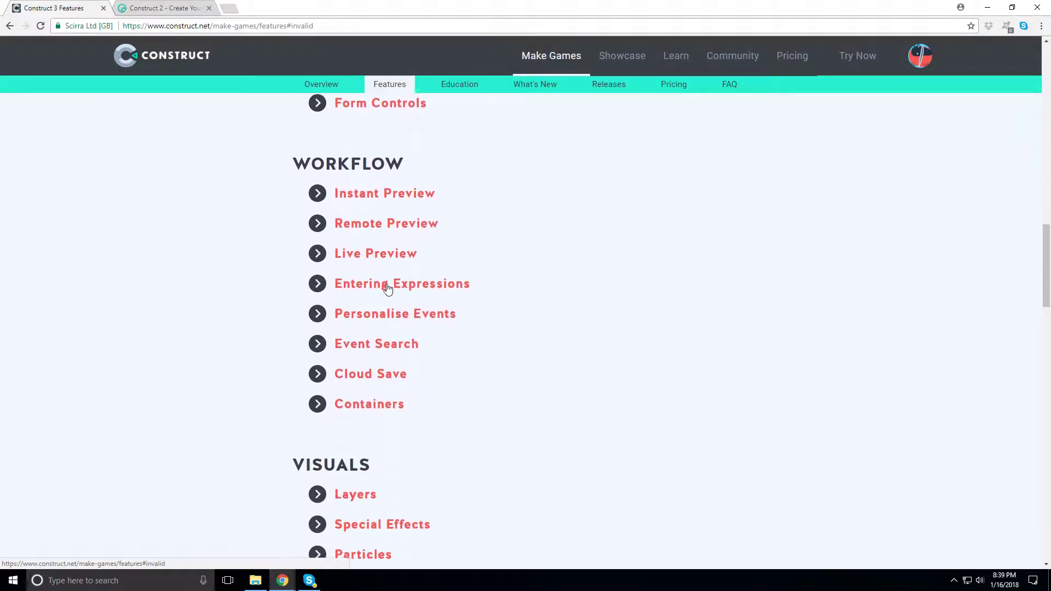
{"action": "scroll", "coordinate": [386, 287], "scroll_direction": "down", "scroll_amount": 2}
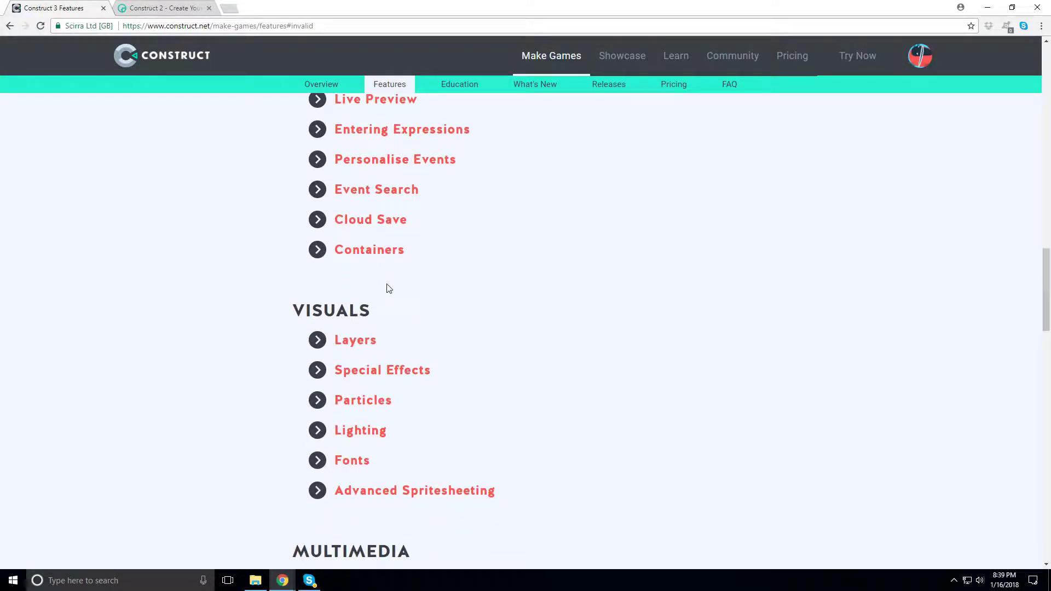
{"action": "scroll", "coordinate": [382, 293], "scroll_direction": "down", "scroll_amount": 7}
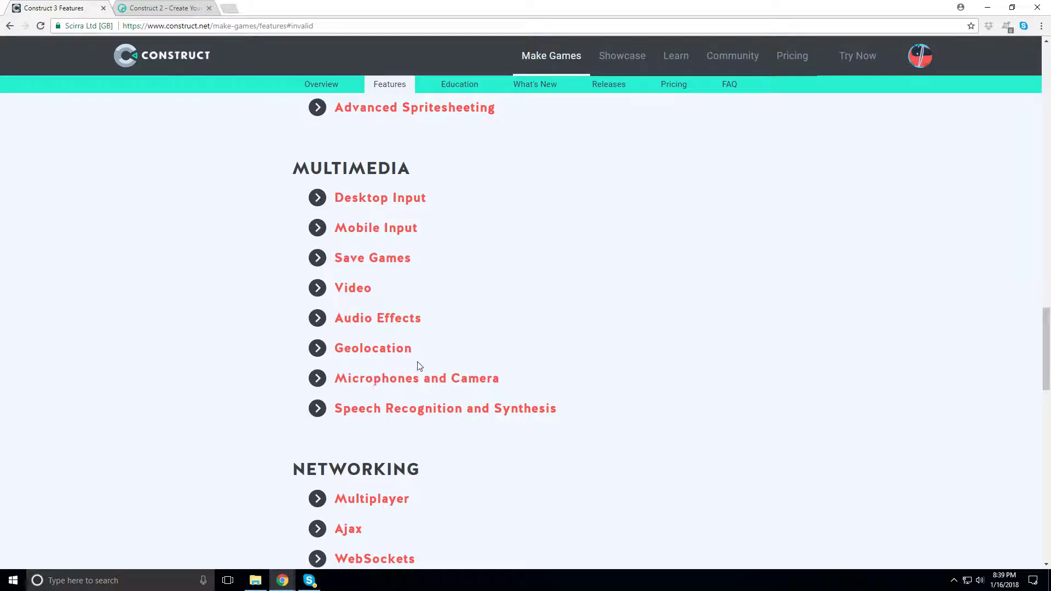
{"action": "scroll", "coordinate": [435, 302], "scroll_direction": "down", "scroll_amount": 3}
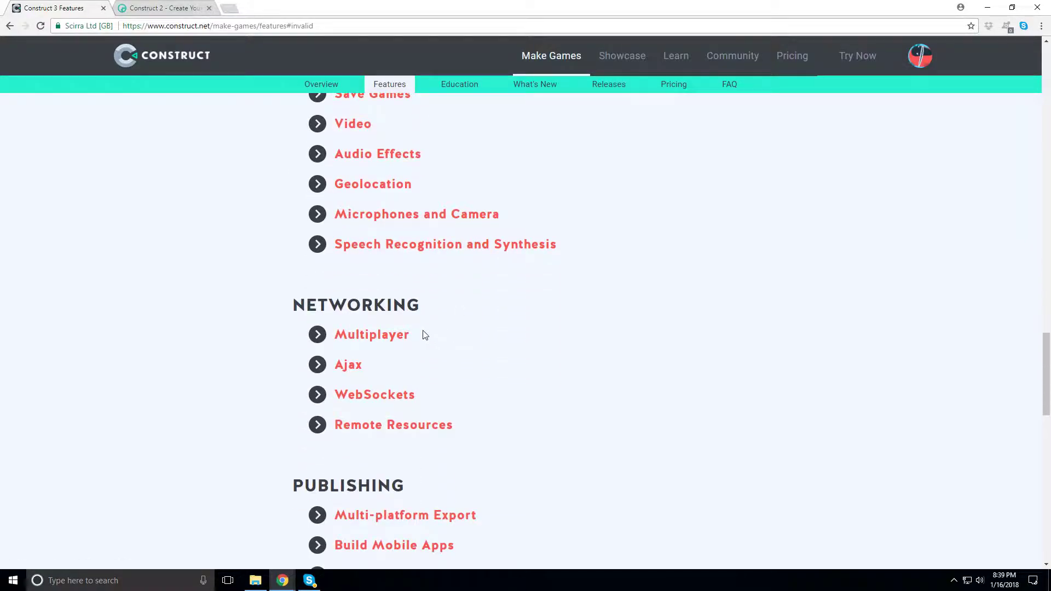
Expand the Multiplayer, Ajax, WebSockets and Remote Resources entries under Networking to read their descriptions
{"action": "scroll", "coordinate": [410, 328], "scroll_direction": "down", "scroll_amount": 2}
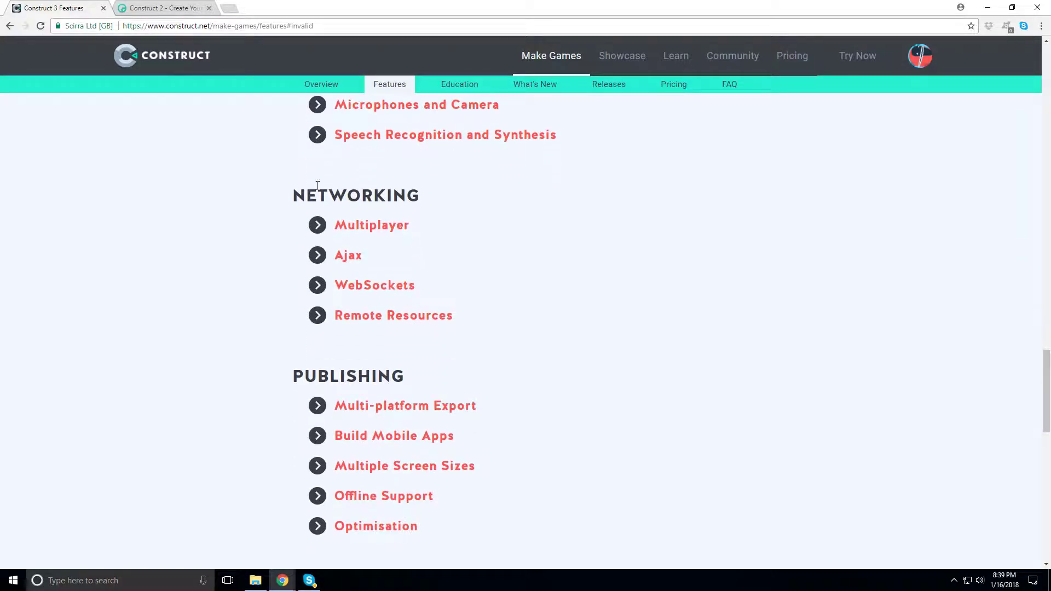
{"action": "left_click", "coordinate": [318, 229]}
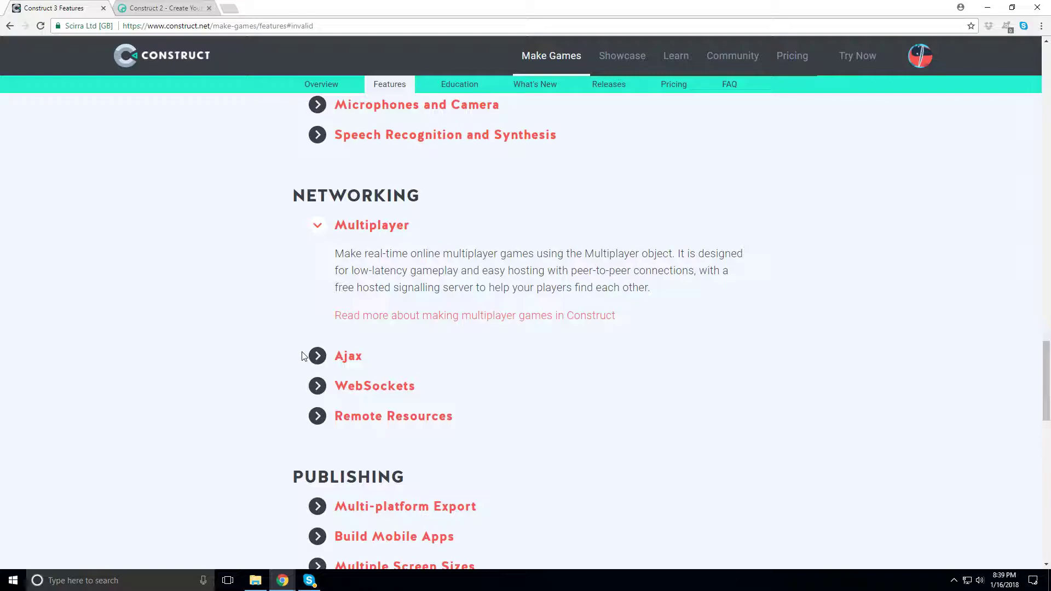
{"action": "scroll", "coordinate": [303, 357], "scroll_direction": "down", "scroll_amount": 2}
{"action": "scroll", "coordinate": [302, 355], "scroll_direction": "up", "scroll_amount": 3}
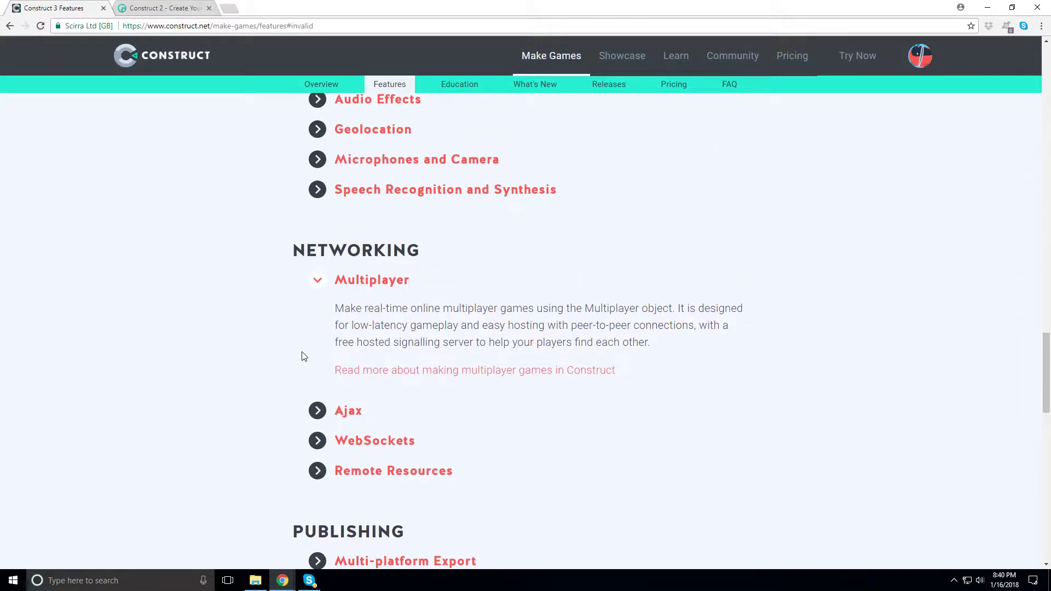
{"action": "scroll", "coordinate": [352, 377], "scroll_direction": "down", "scroll_amount": 3}
{"action": "left_click", "coordinate": [318, 246]}
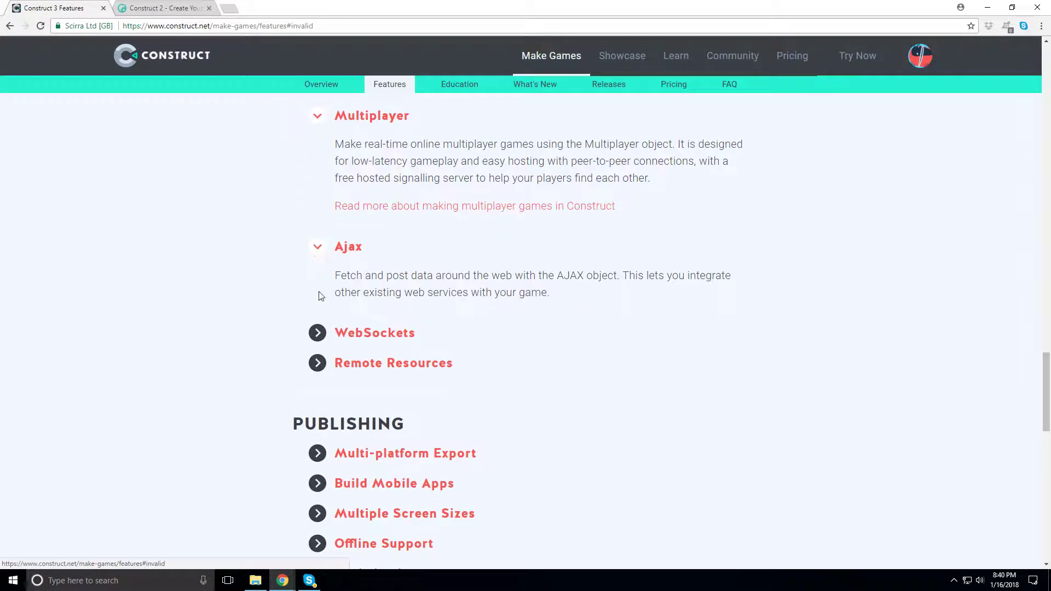
{"action": "scroll", "coordinate": [318, 263], "scroll_direction": "down", "scroll_amount": 3}
{"action": "left_click", "coordinate": [311, 173]}
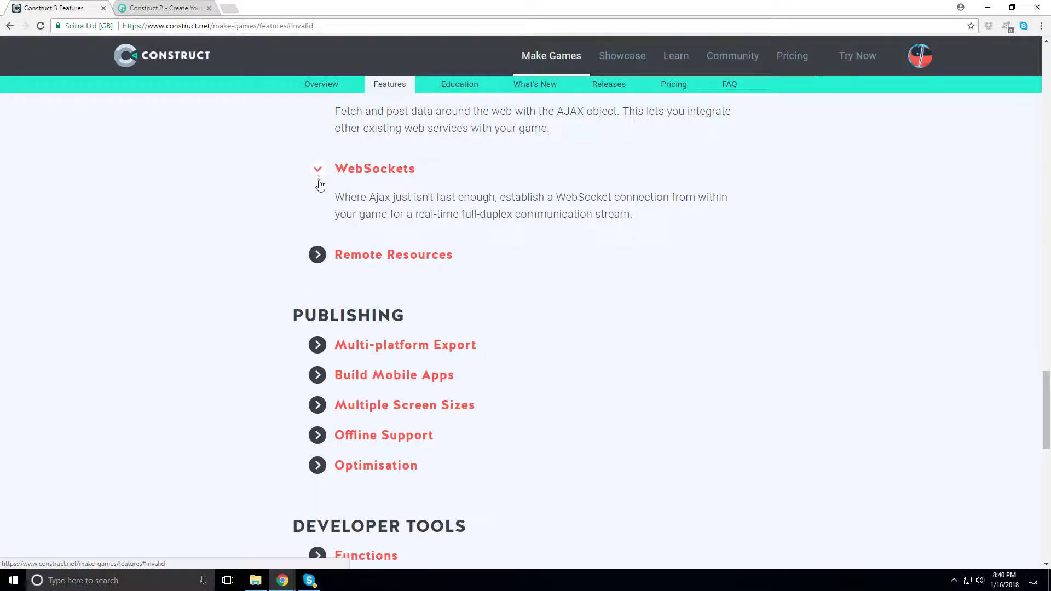
{"action": "left_click", "coordinate": [316, 257]}
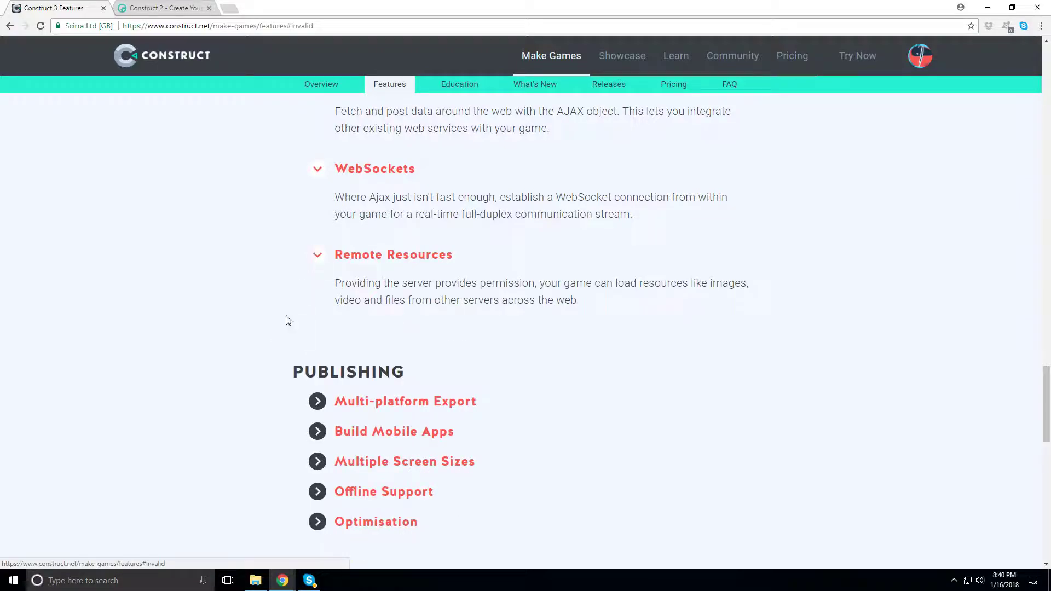
Expand the Multi-platform Export and Build Mobile Apps entries under Publishing and read their descriptions
{"action": "left_click", "coordinate": [315, 404]}
{"action": "scroll", "coordinate": [301, 464], "scroll_direction": "down", "scroll_amount": 3}
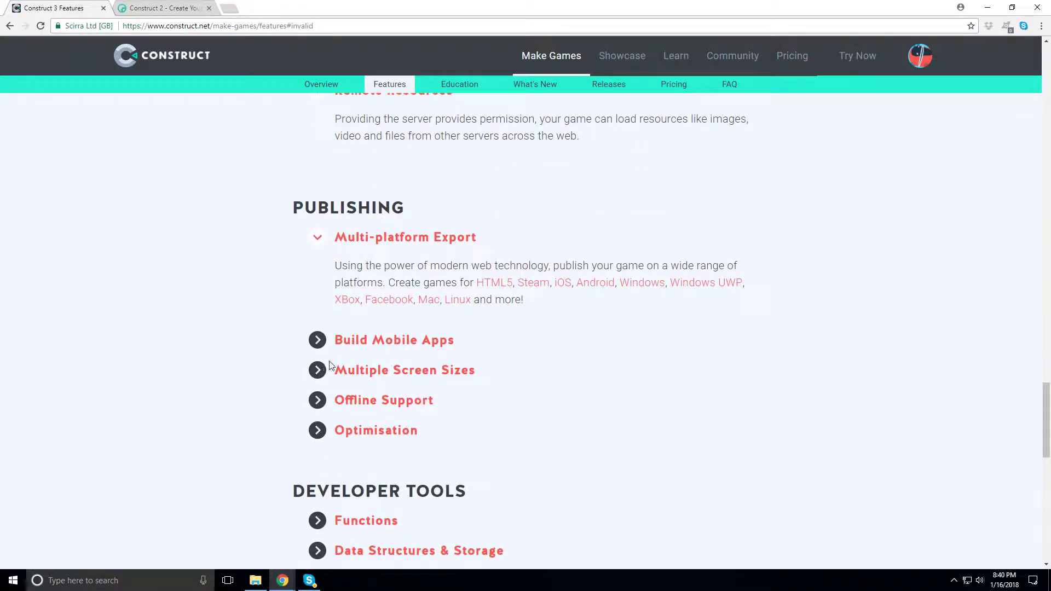
{"action": "left_click", "coordinate": [329, 341]}
{"action": "scroll", "coordinate": [345, 457], "scroll_direction": "down", "scroll_amount": 2}
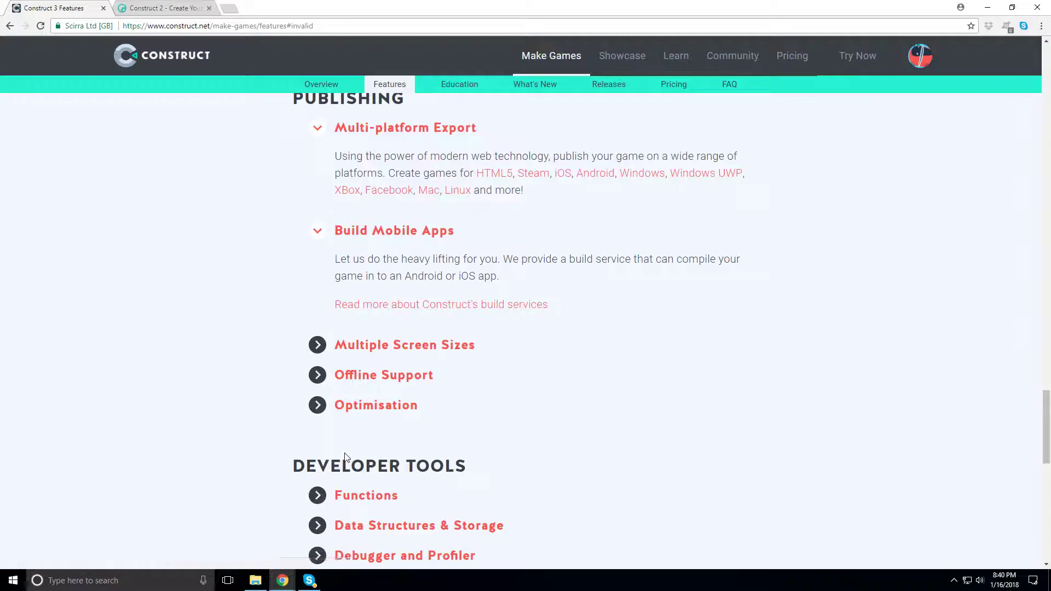
{"action": "scroll", "coordinate": [345, 457], "scroll_direction": "up", "scroll_amount": 3}
{"action": "scroll", "coordinate": [345, 457], "scroll_direction": "down", "scroll_amount": 2}
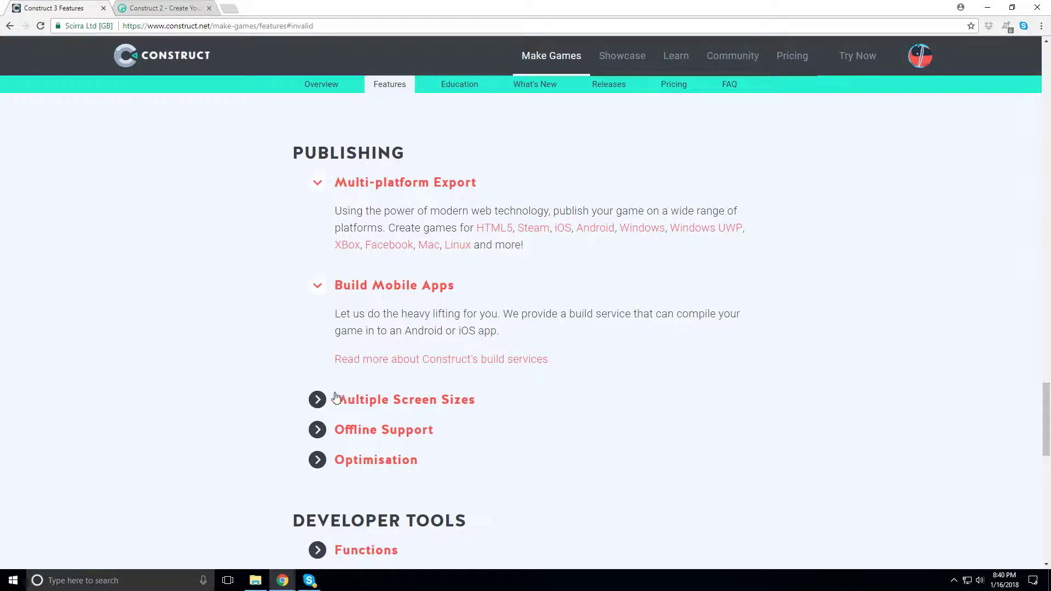
Look over the Developer Tools entries on the Features page and open the Education page
{"action": "scroll", "coordinate": [336, 397], "scroll_direction": "down", "scroll_amount": 4}
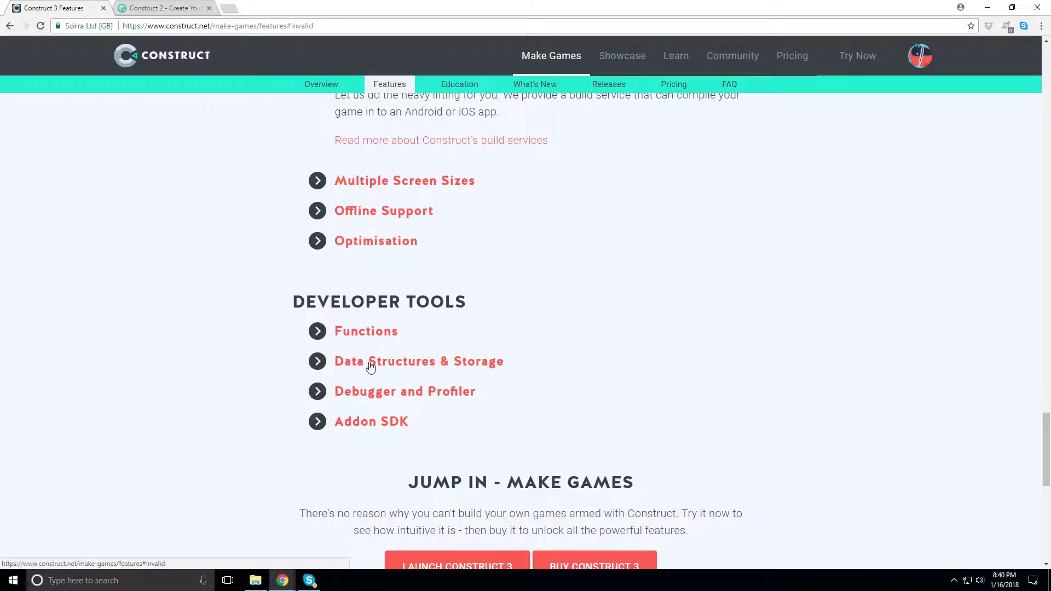
{"action": "scroll", "coordinate": [542, 474], "scroll_direction": "up", "scroll_amount": 20}
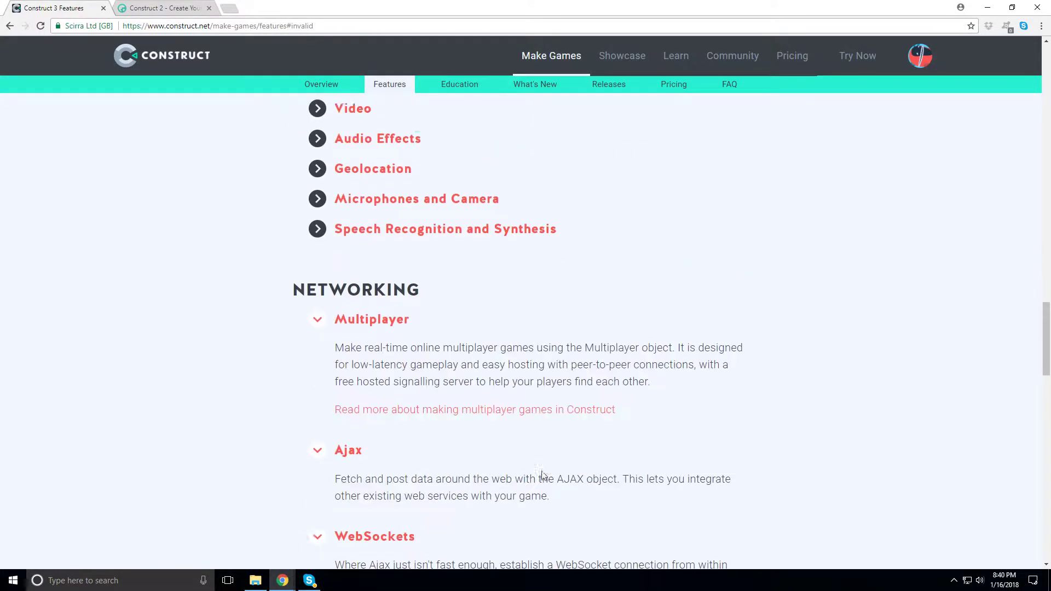
{"action": "scroll", "coordinate": [544, 476], "scroll_direction": "up", "scroll_amount": 5}
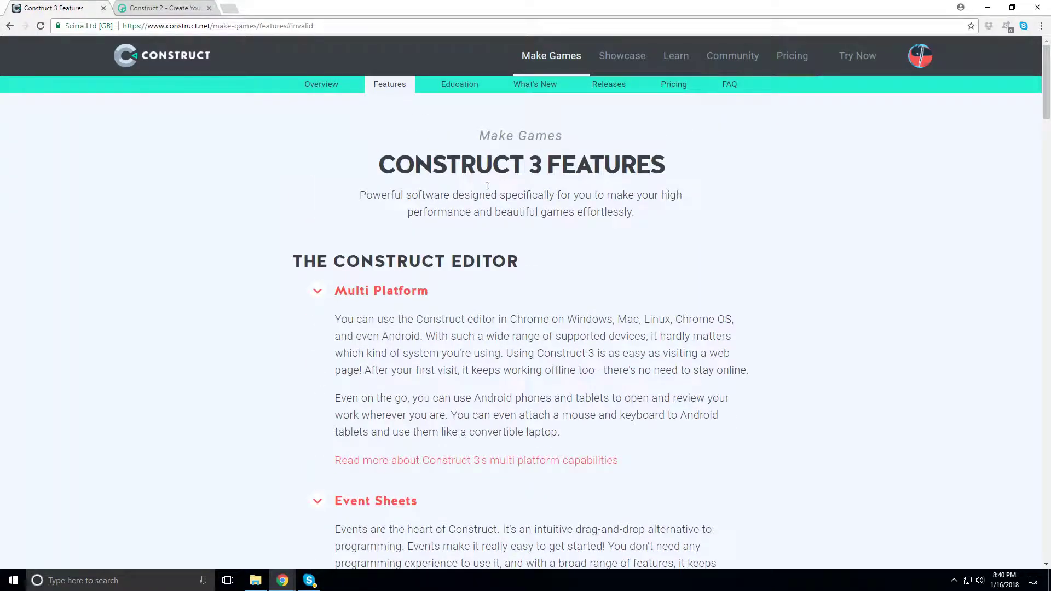
{"action": "left_click", "coordinate": [446, 96]}
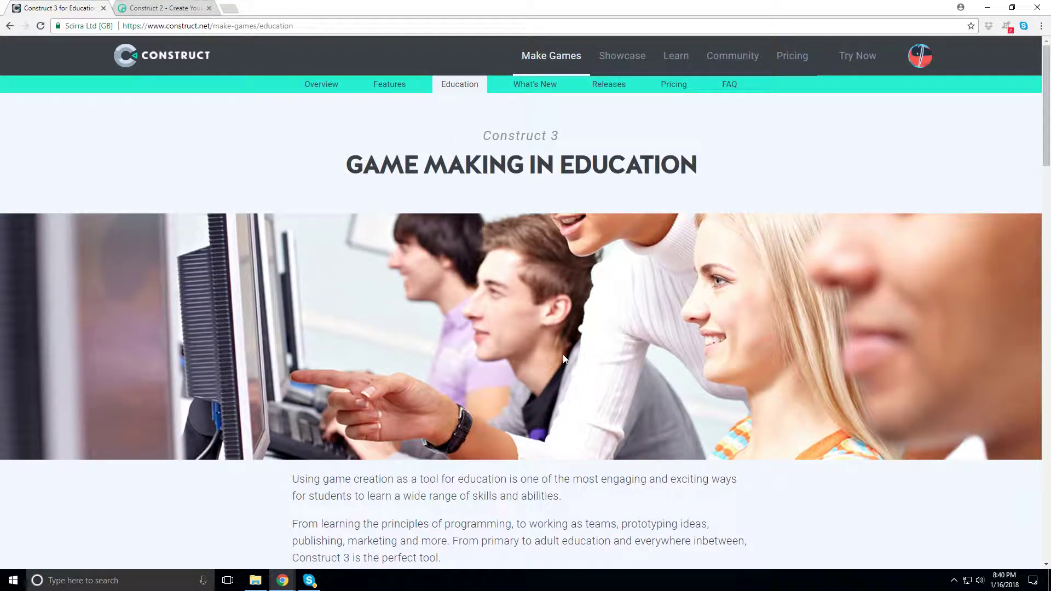
Open the What's New page and expand App build service under Editor to read its description
{"action": "left_click", "coordinate": [554, 92]}
{"action": "scroll", "coordinate": [505, 421], "scroll_direction": "down", "scroll_amount": 1}
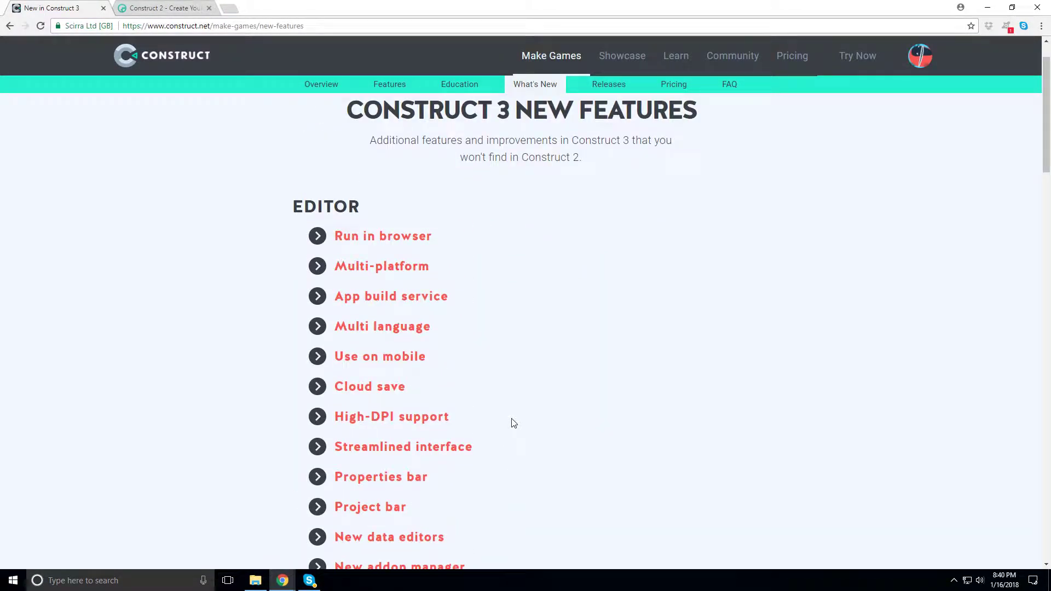
{"action": "scroll", "coordinate": [353, 339], "scroll_direction": "down", "scroll_amount": 2}
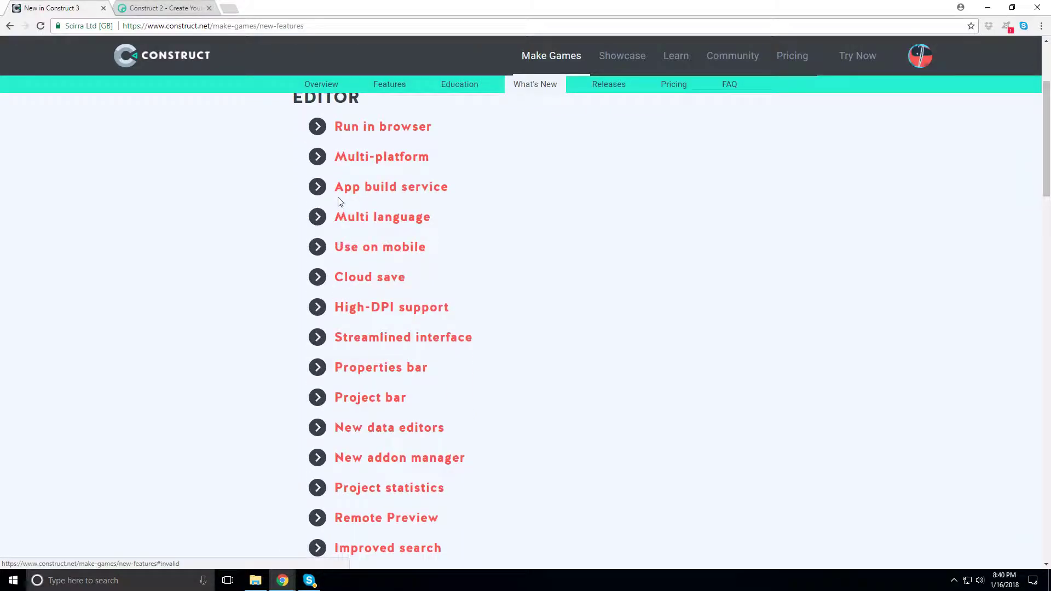
{"action": "scroll", "coordinate": [334, 203], "scroll_direction": "down", "scroll_amount": 1}
{"action": "left_click", "coordinate": [326, 142]}
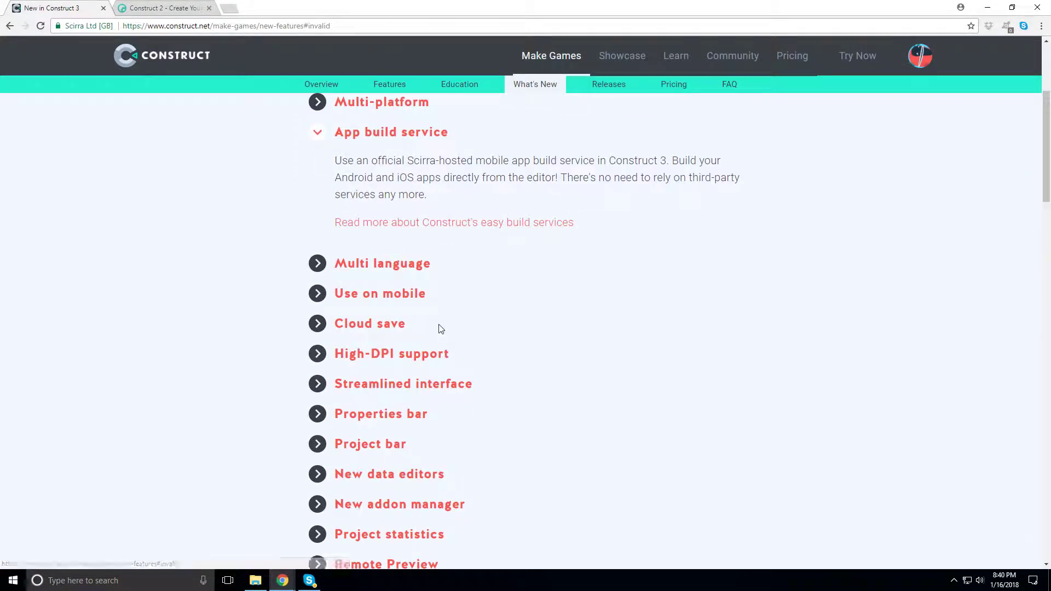
{"action": "scroll", "coordinate": [364, 320], "scroll_direction": "down", "scroll_amount": 2}
{"action": "scroll", "coordinate": [364, 320], "scroll_direction": "up", "scroll_amount": 2}
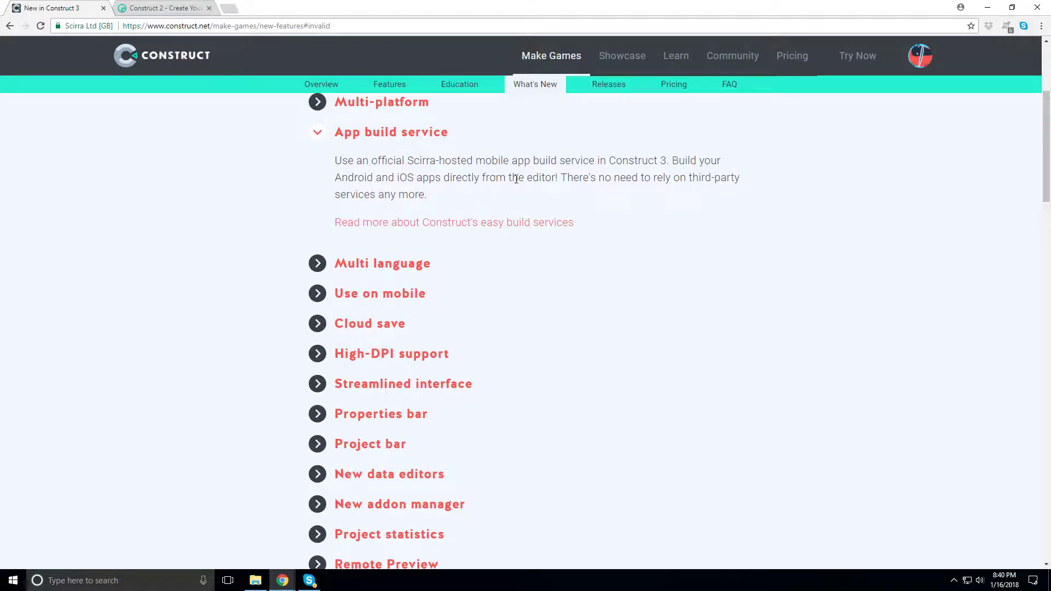
{"action": "scroll", "coordinate": [467, 413], "scroll_direction": "down", "scroll_amount": 3}
{"action": "scroll", "coordinate": [466, 412], "scroll_direction": "up", "scroll_amount": 3}
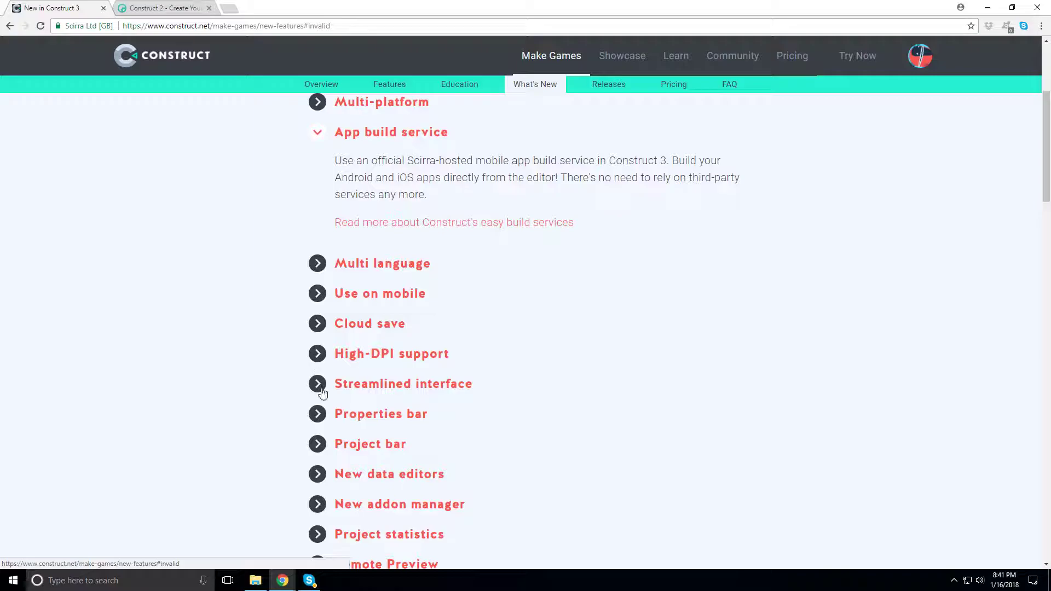
Skim the remaining new features under Editor, Layout, Events, Animations Editor, Performance and More
{"action": "scroll", "coordinate": [326, 397], "scroll_direction": "down", "scroll_amount": 4}
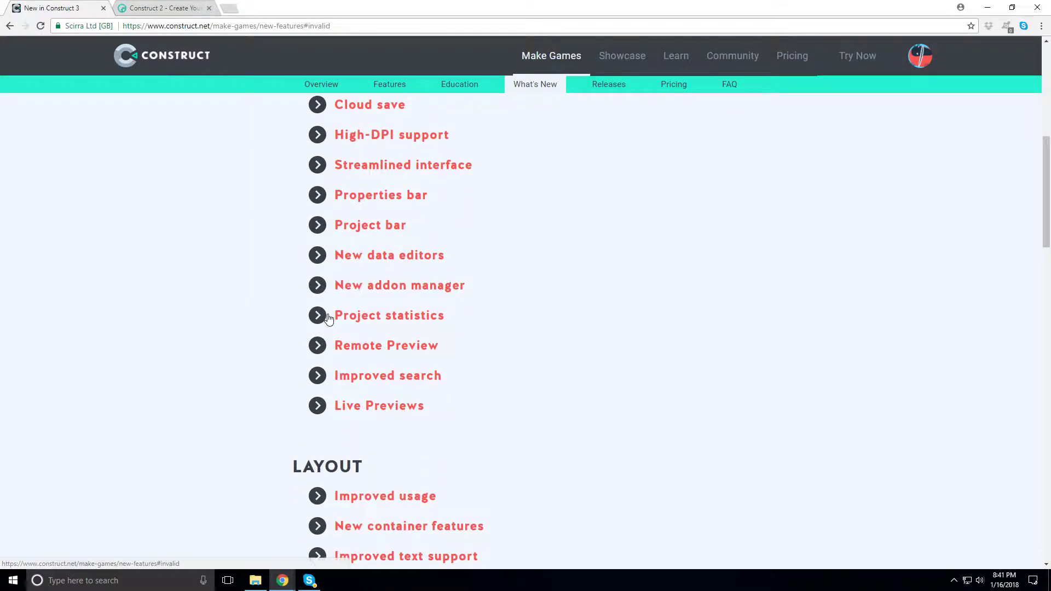
{"action": "scroll", "coordinate": [328, 319], "scroll_direction": "down", "scroll_amount": 7}
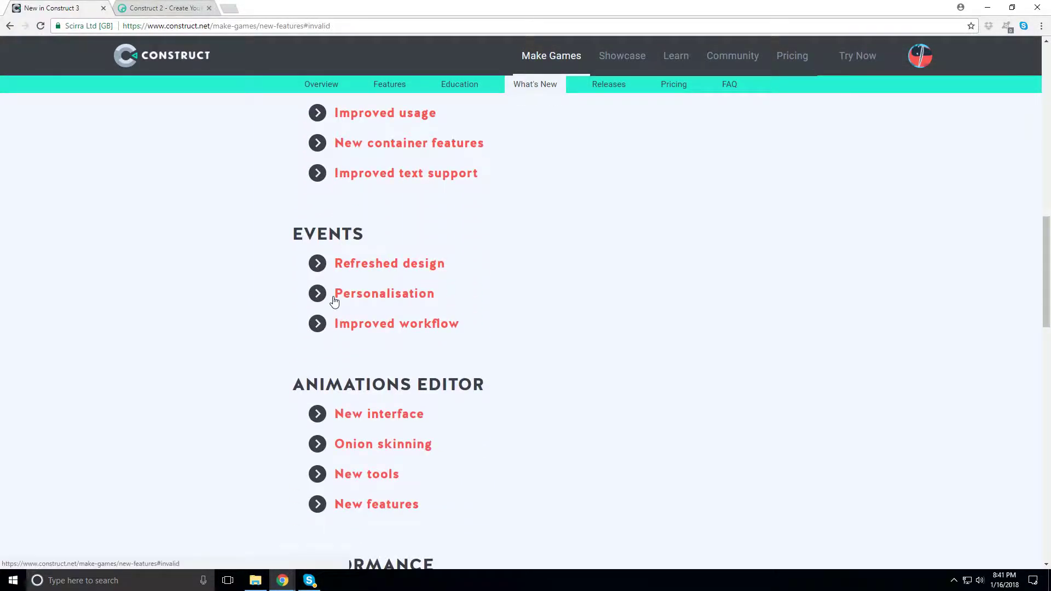
{"action": "scroll", "coordinate": [334, 300], "scroll_direction": "down", "scroll_amount": 5}
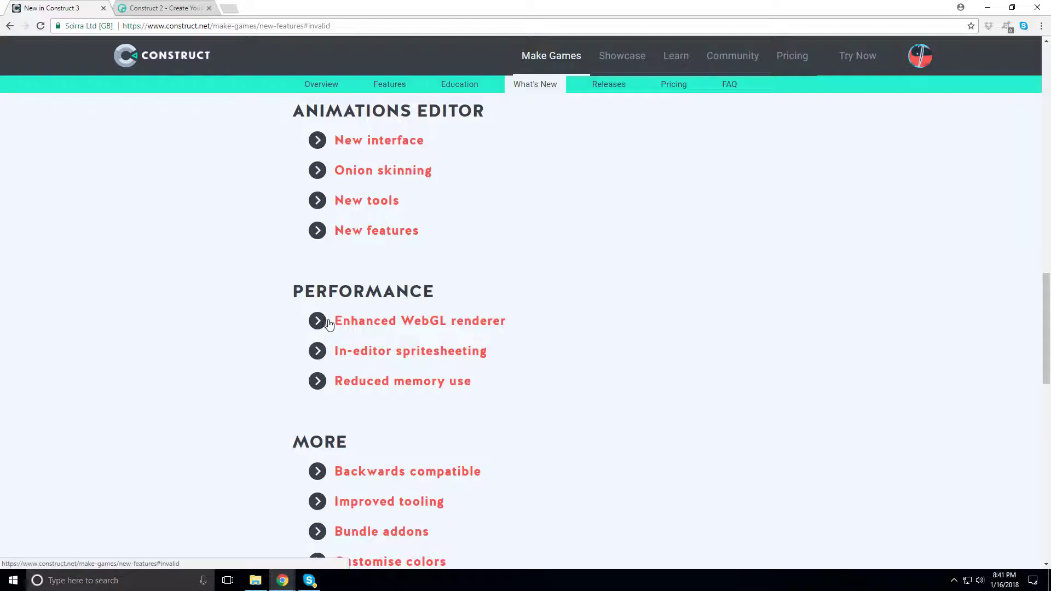
{"action": "scroll", "coordinate": [378, 340], "scroll_direction": "down", "scroll_amount": 5}
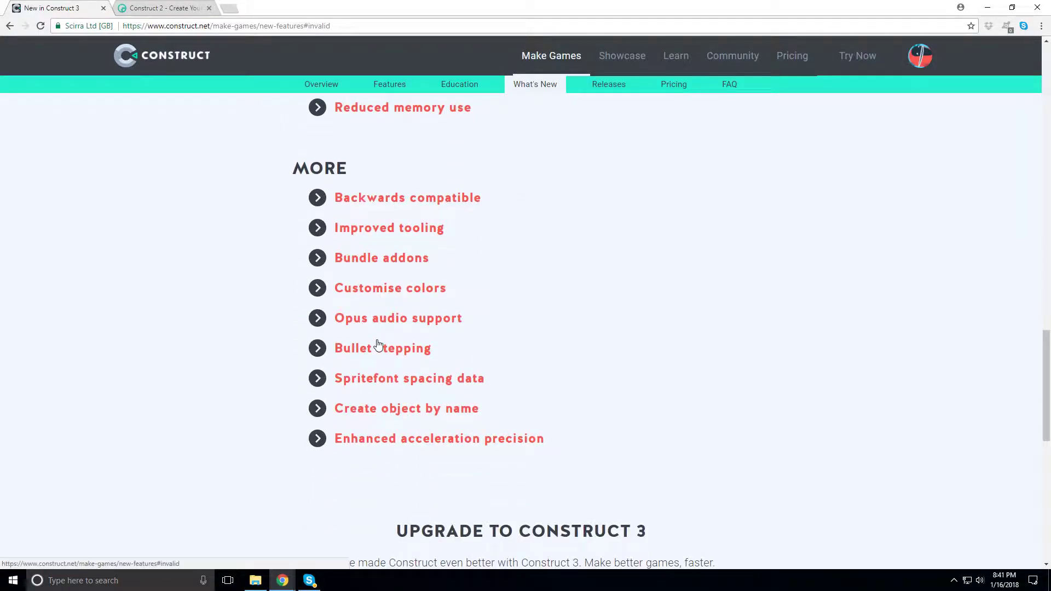
View the Construct 3 Releases page and the pricing plans, and open the Learn Construct page
{"action": "left_click", "coordinate": [598, 93]}
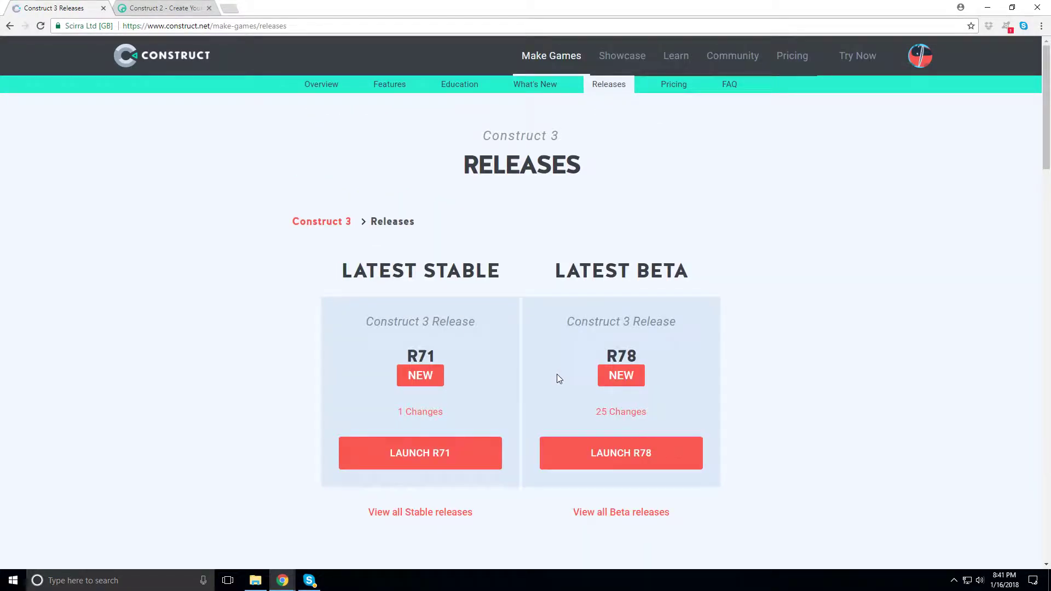
{"action": "left_click", "coordinate": [673, 86]}
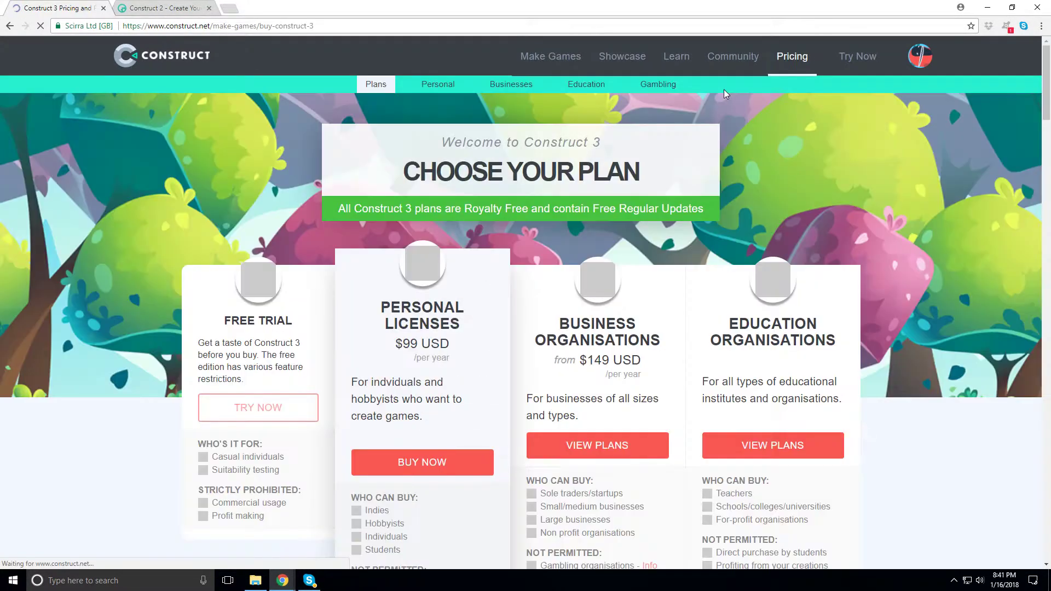
{"action": "left_click", "coordinate": [856, 58]}
{"action": "left_click", "coordinate": [683, 58]}
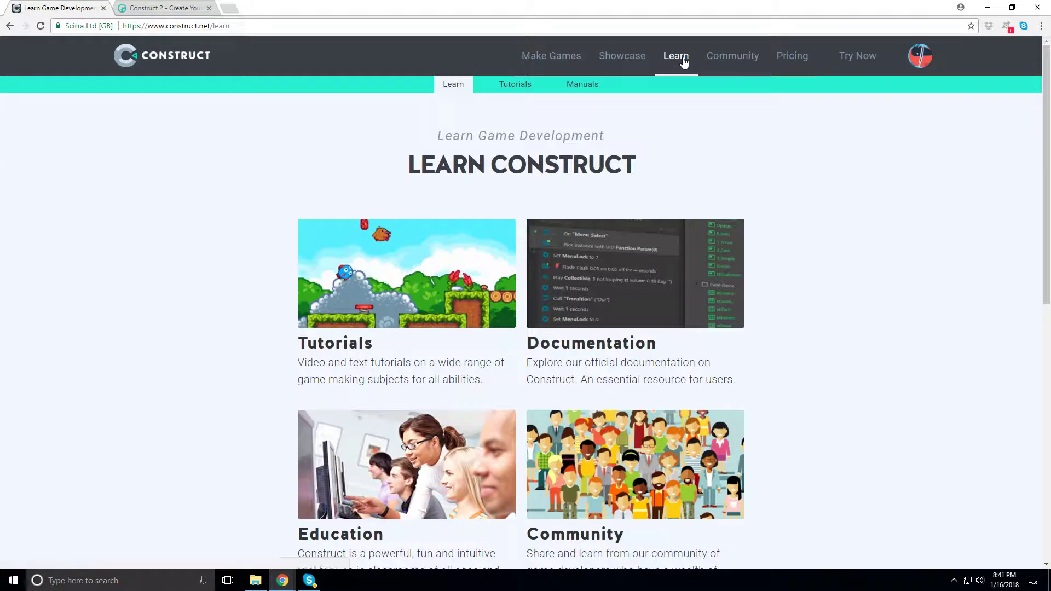
Skim the Learn Construct page, open the Free Trial page, look over the account menu and launch Construct 3
{"action": "scroll", "coordinate": [749, 413], "scroll_direction": "down", "scroll_amount": 4}
{"action": "scroll", "coordinate": [751, 415], "scroll_direction": "up", "scroll_amount": 5}
{"action": "left_click", "coordinate": [849, 61]}
{"action": "left_click", "coordinate": [920, 63]}
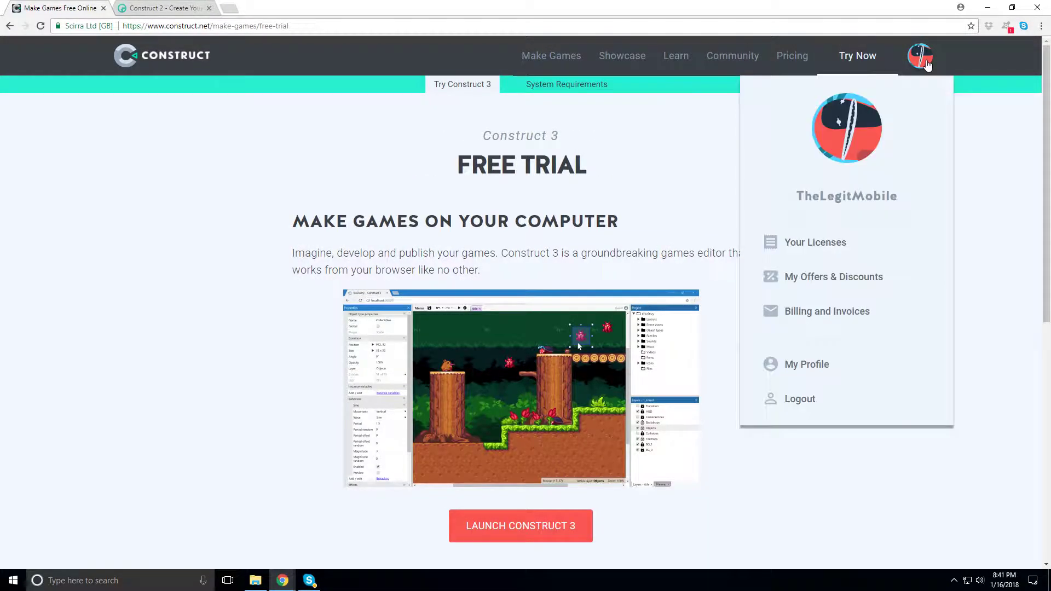
{"action": "left_click", "coordinate": [547, 520]}
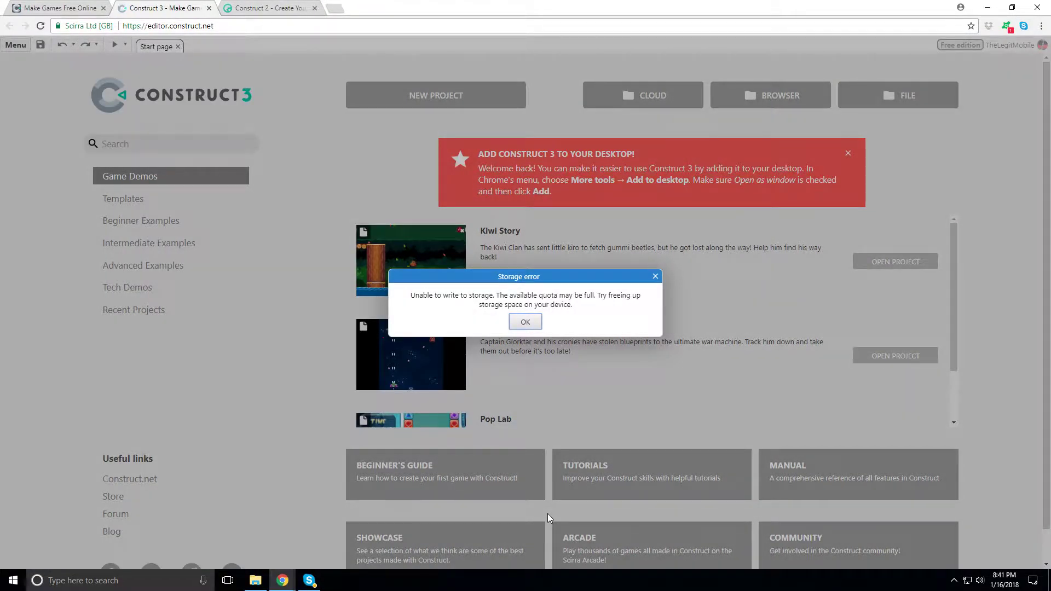
Dismiss the storage error, open the Kiwi Story project from the Game Demos and dismiss the free edition limits notice
{"action": "left_click", "coordinate": [527, 321]}
{"action": "scroll", "coordinate": [524, 321], "scroll_direction": "down", "scroll_amount": 2}
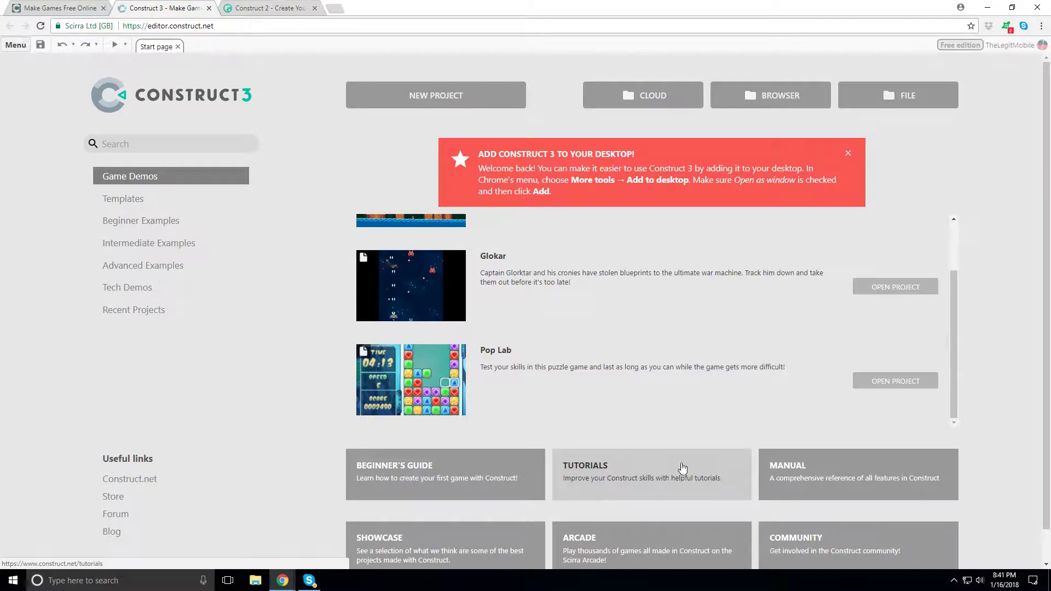
{"action": "scroll", "coordinate": [561, 417], "scroll_direction": "up", "scroll_amount": 2}
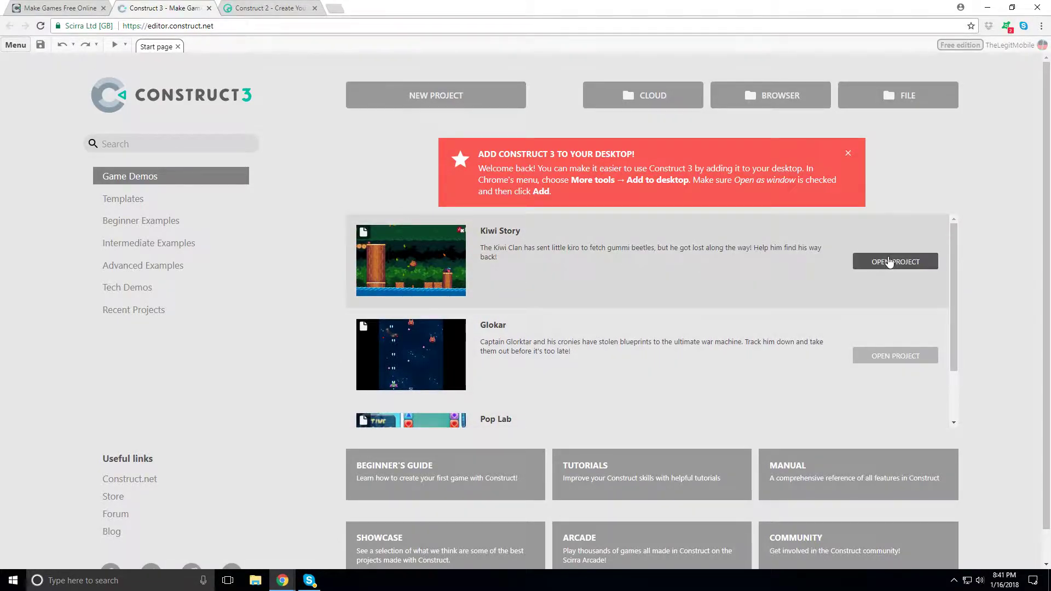
{"action": "left_click", "coordinate": [889, 262]}
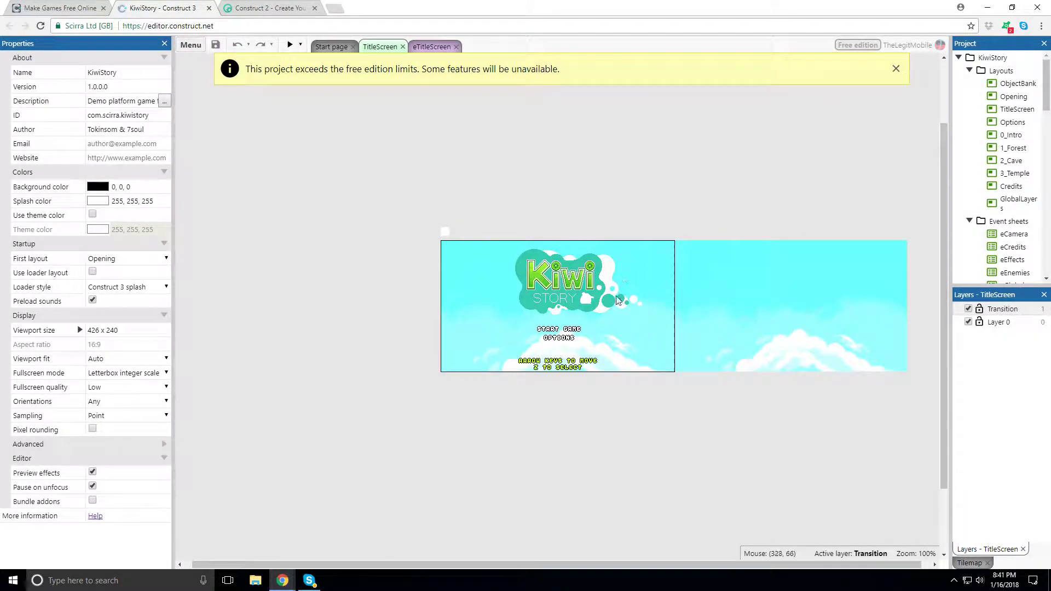
{"action": "left_click", "coordinate": [895, 69]}
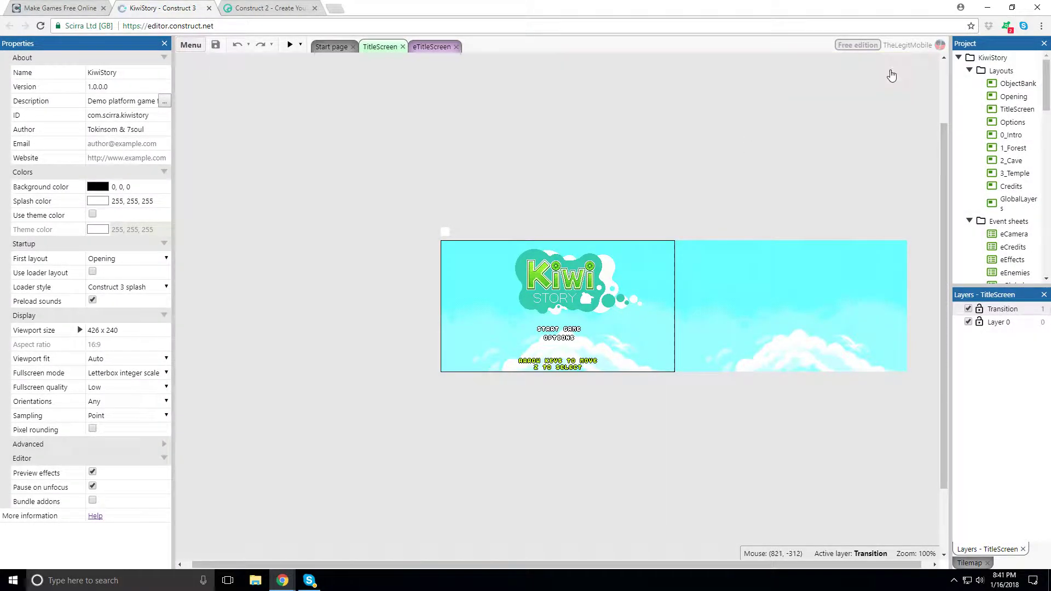
Preview the Kiwi Story project and lower the preview's volume to about 23 in the Windows Volume Mixer
{"action": "left_click", "coordinate": [290, 45]}
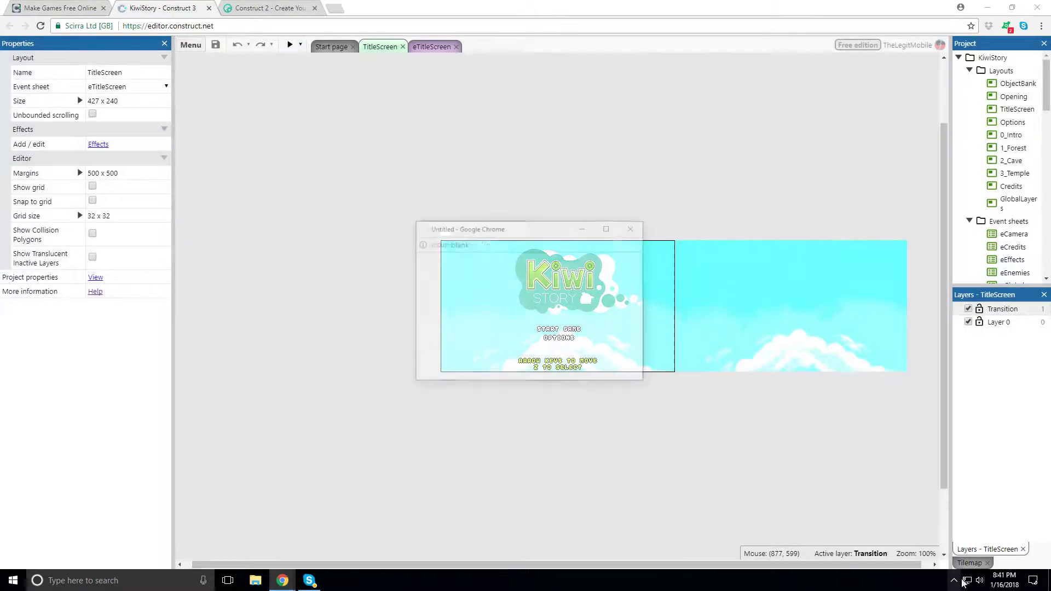
{"action": "right_click", "coordinate": [979, 581]}
{"action": "left_click", "coordinate": [962, 503]}
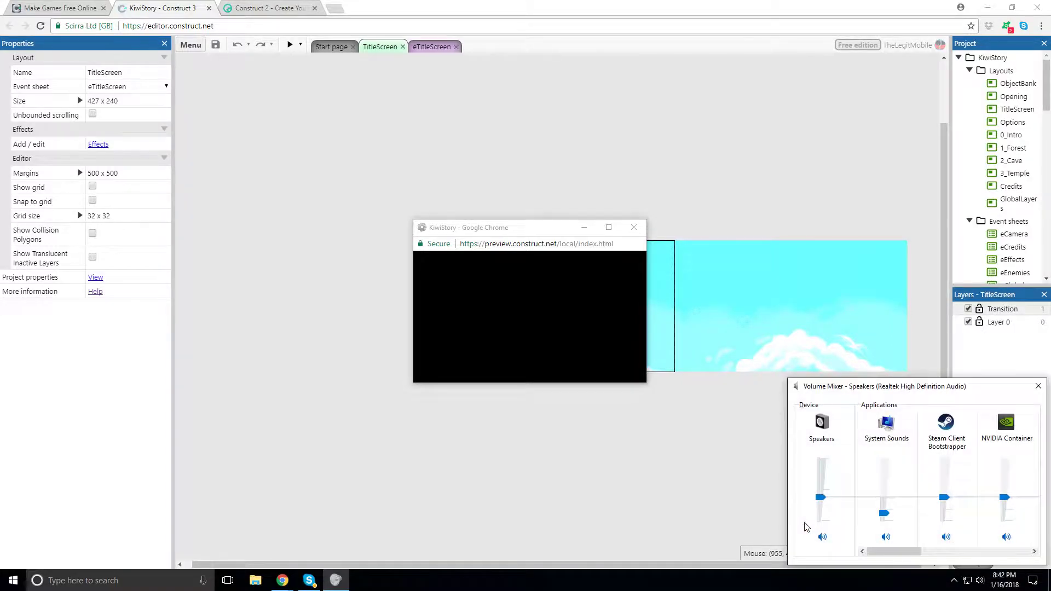
{"action": "scroll", "coordinate": [963, 540], "scroll_direction": "right", "scroll_amount": 2}
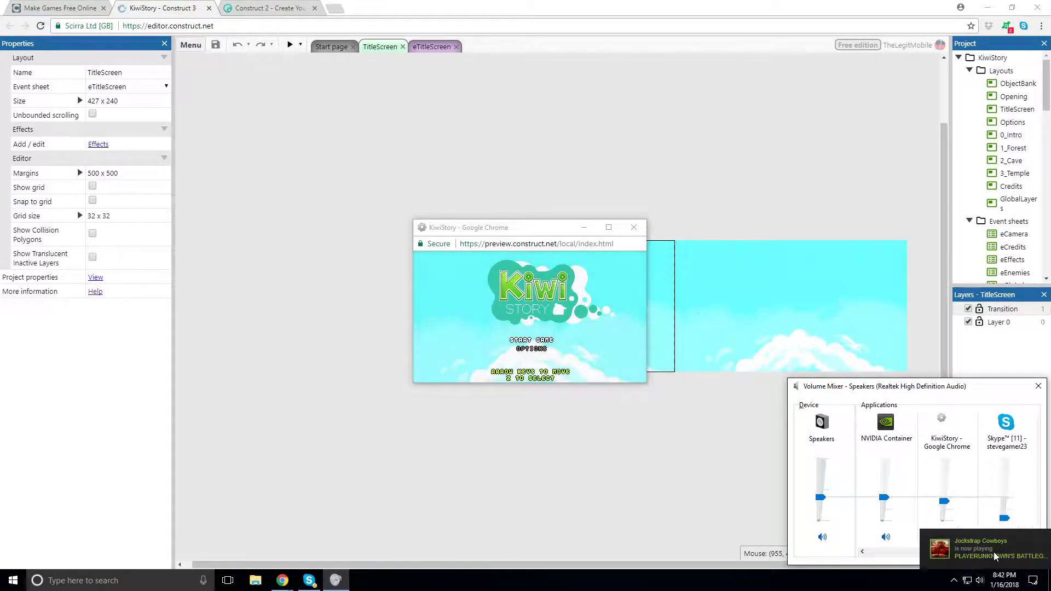
{"action": "scroll", "coordinate": [854, 550], "scroll_direction": "left", "scroll_amount": 2}
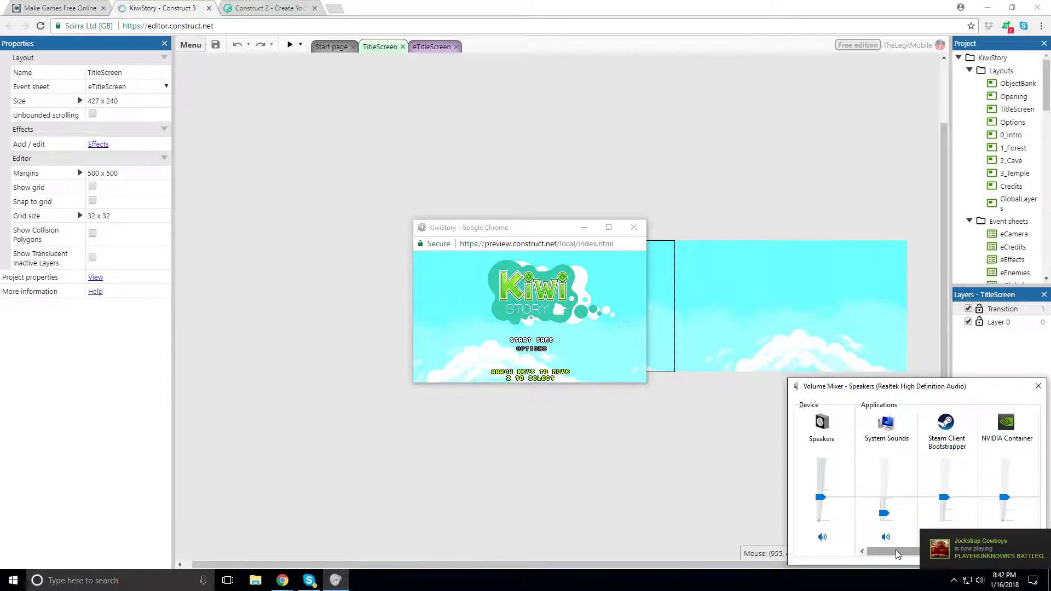
{"action": "scroll", "coordinate": [937, 553], "scroll_direction": "right", "scroll_amount": 1}
{"action": "left_click_drag", "start_coordinate": [941, 550], "coordinate": [950, 550]}
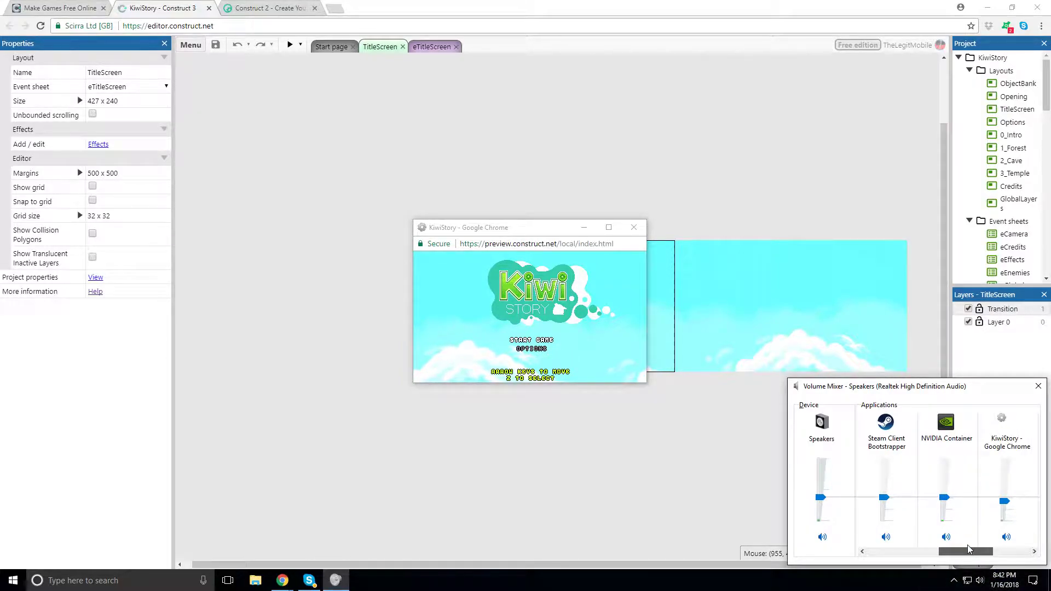
{"action": "left_click_drag", "start_coordinate": [1004, 501], "coordinate": [1004, 508]}
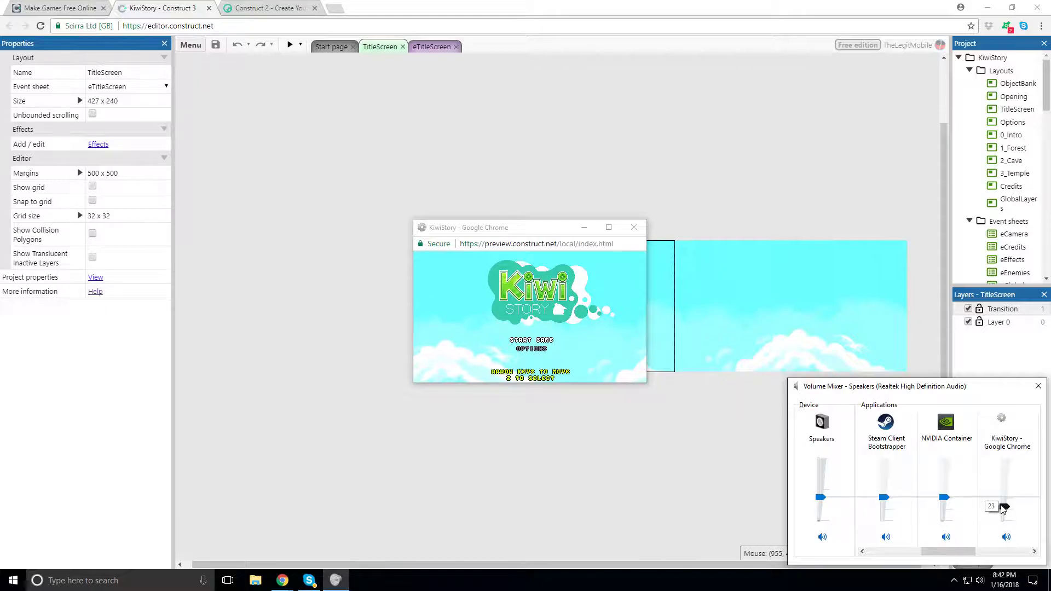
{"action": "left_click", "coordinate": [1038, 386]}
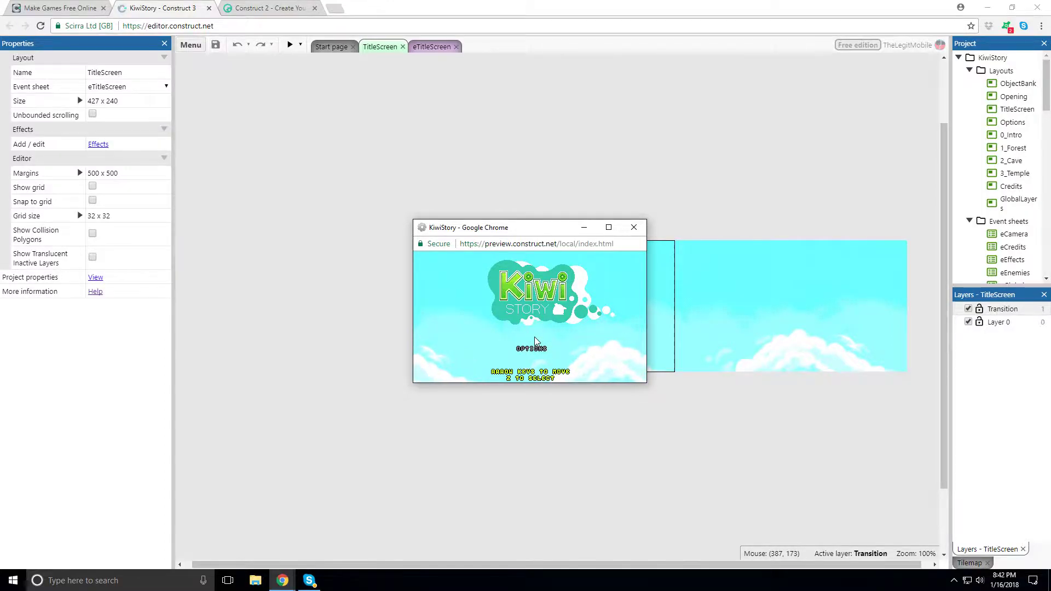
Start the game in the preview, maximize its window and move the kiwi up onto the stacked wooden blocks
{"action": "key", "text": "z"}
{"action": "left_click", "coordinate": [608, 229]}
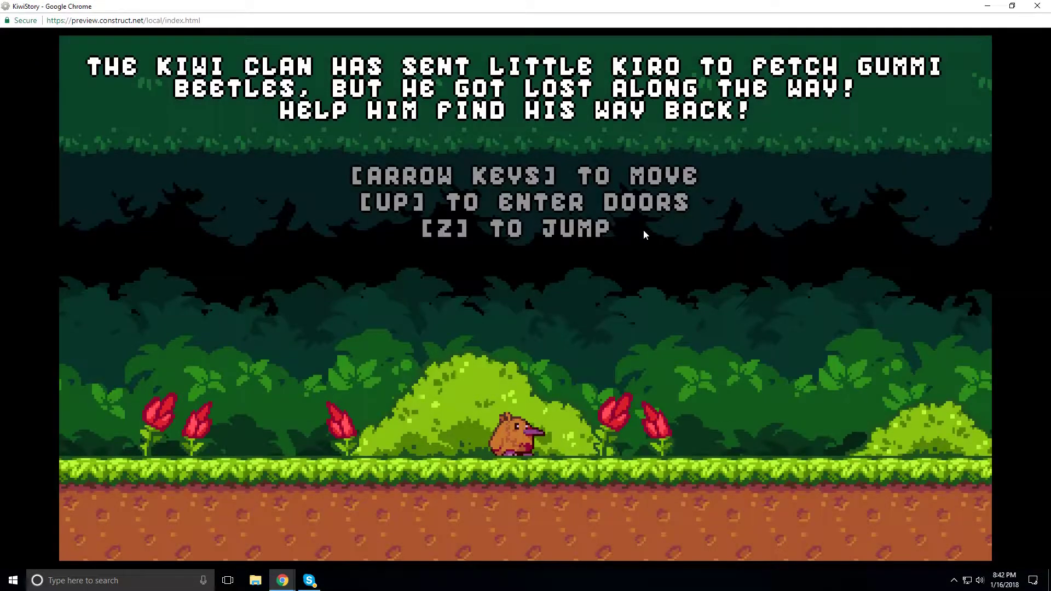
{"action": "key", "text": "z"}
{"action": "key", "text": "Right"}
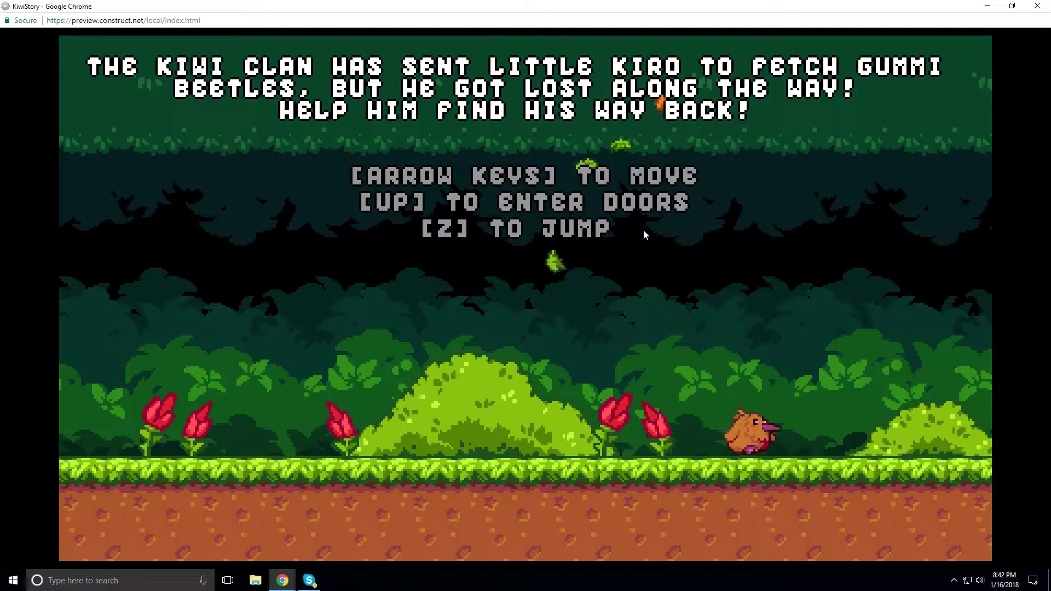
{"action": "key", "text": "Right"}
{"action": "key", "text": "z"}
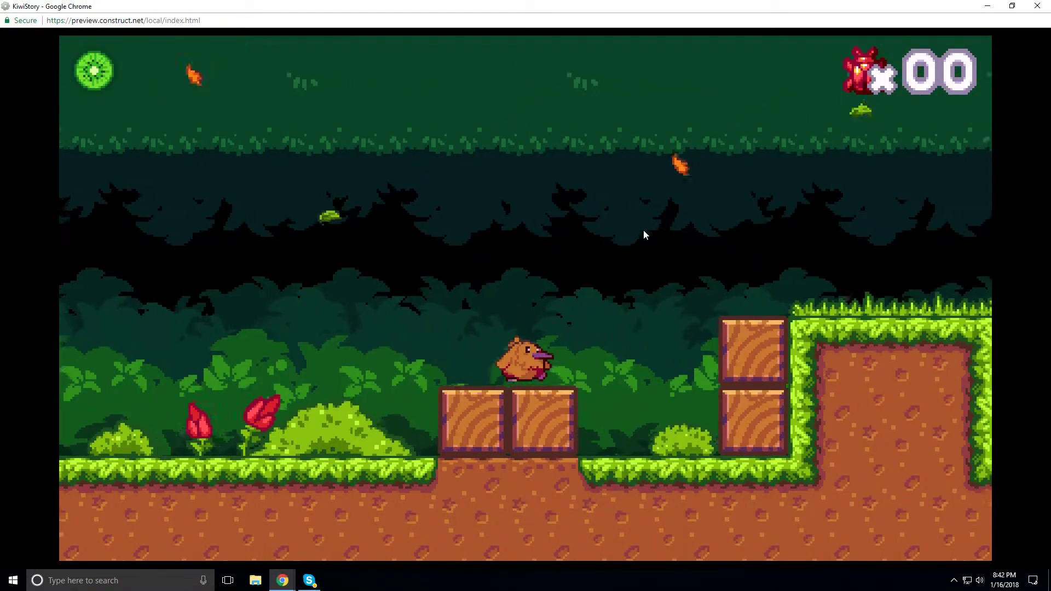
{"action": "key", "text": "z"}
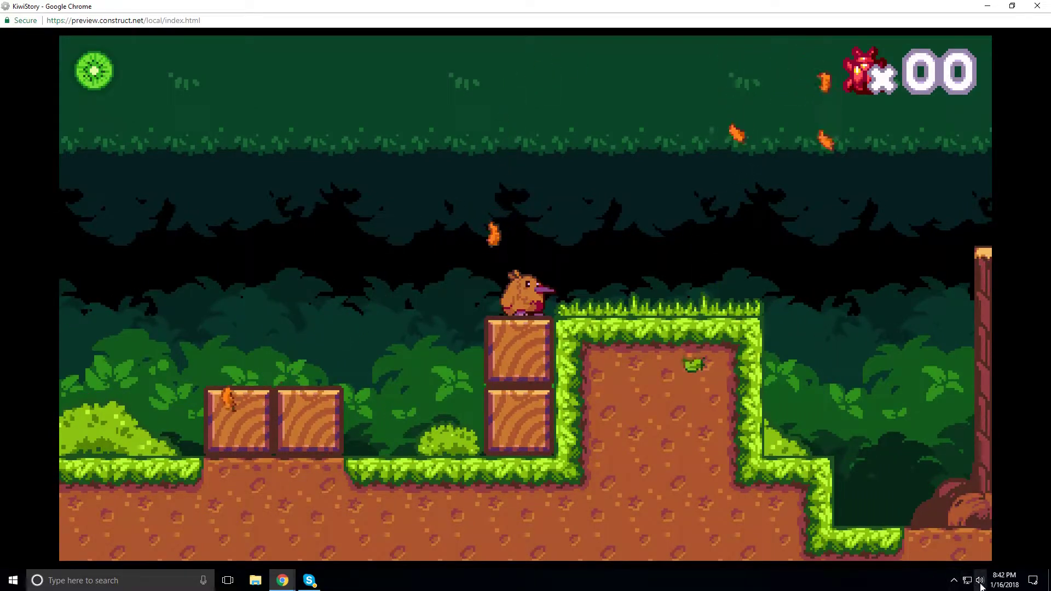
Reduce the KiwiStory preview's volume further in the Windows Volume Mixer and return to the game
{"action": "left_click", "coordinate": [980, 581]}
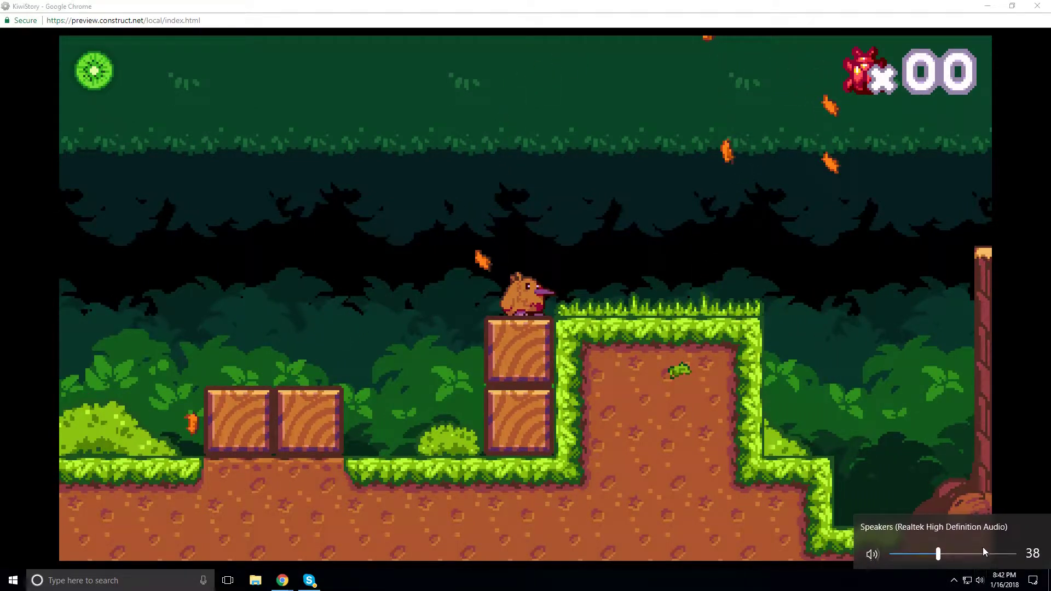
{"action": "right_click", "coordinate": [981, 581]}
{"action": "left_click", "coordinate": [962, 503]}
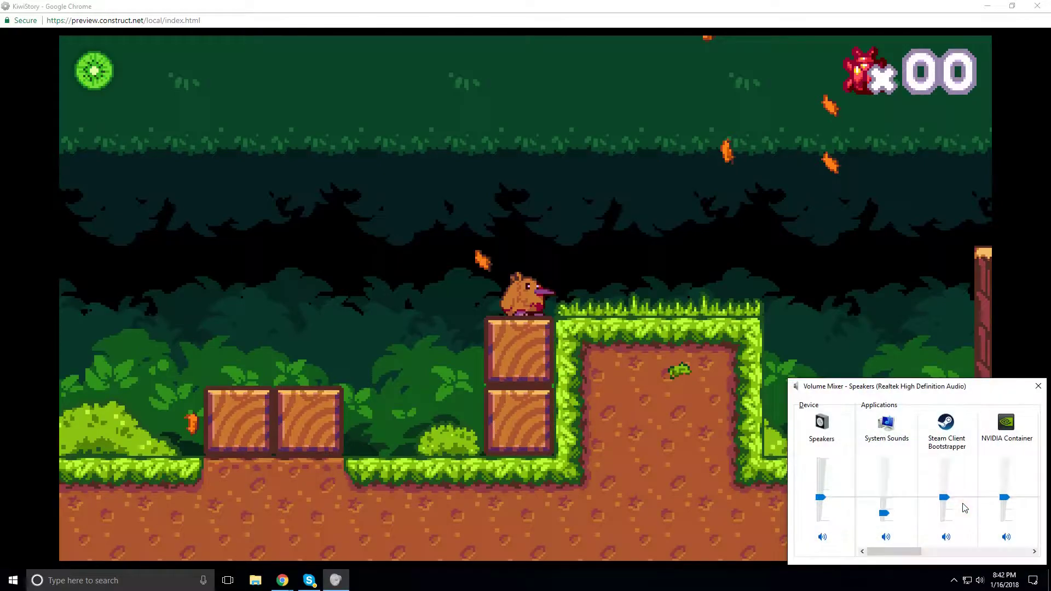
{"action": "left_click_drag", "start_coordinate": [906, 551], "coordinate": [991, 552]}
{"action": "left_click", "coordinate": [944, 509]}
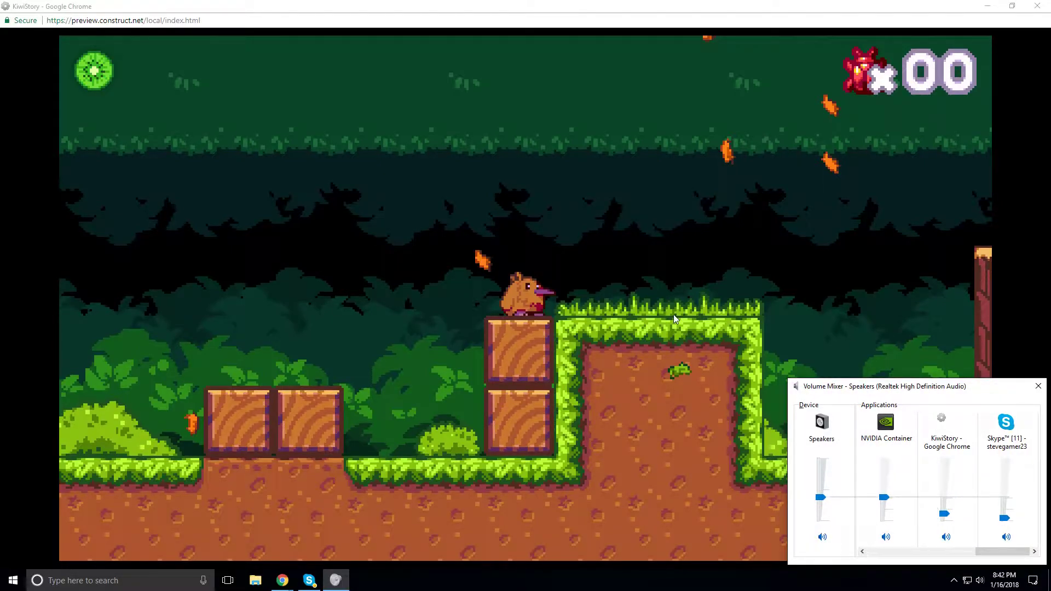
{"action": "left_click", "coordinate": [675, 319]}
Guide the kiwi off the grassy ledge, past the tree stump and flowers, to the water's edge beneath the log bridge
{"action": "key", "text": "Right"}
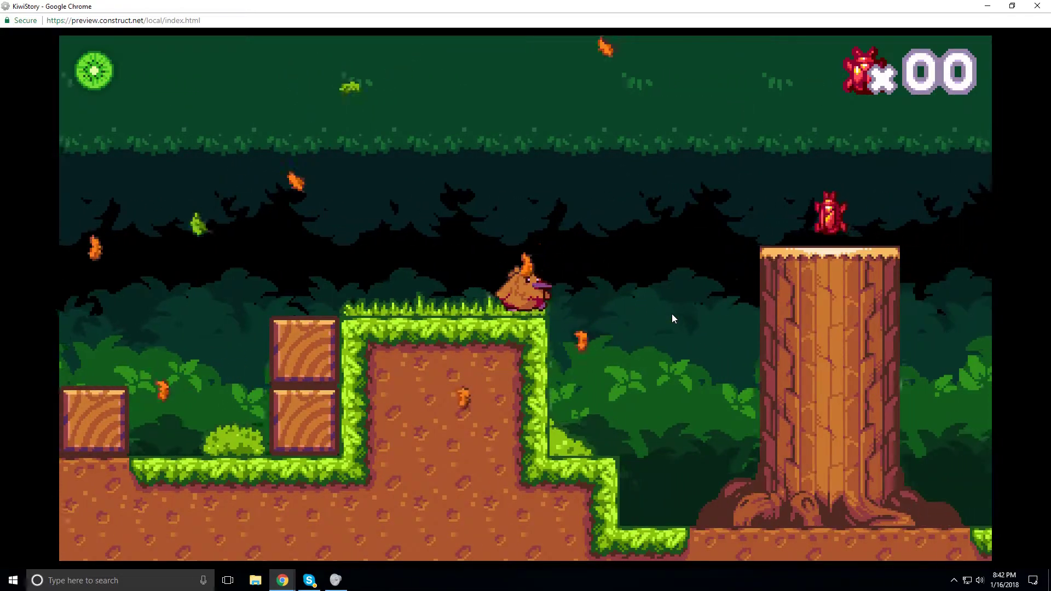
{"action": "key", "text": "Up"}
{"action": "key", "text": "Left"}
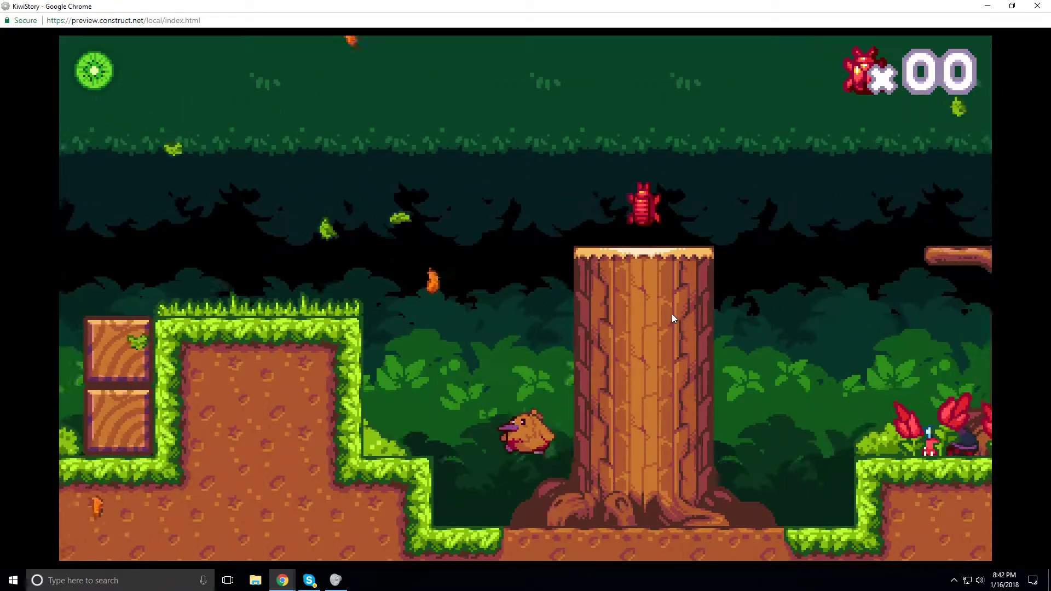
{"action": "key", "text": "Right"}
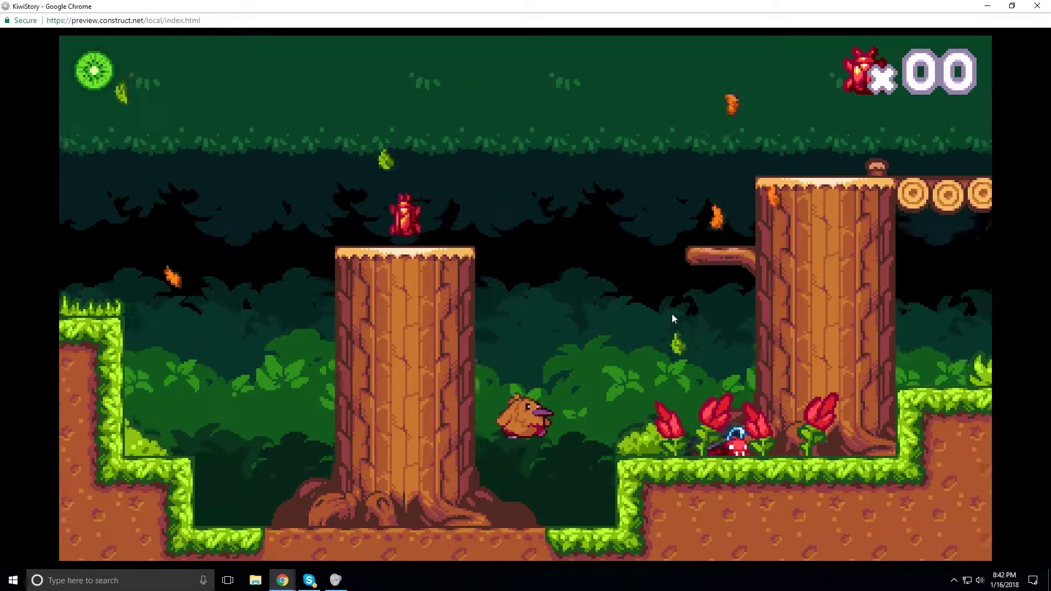
{"action": "key", "text": "Up"}
{"action": "key", "text": "Right"}
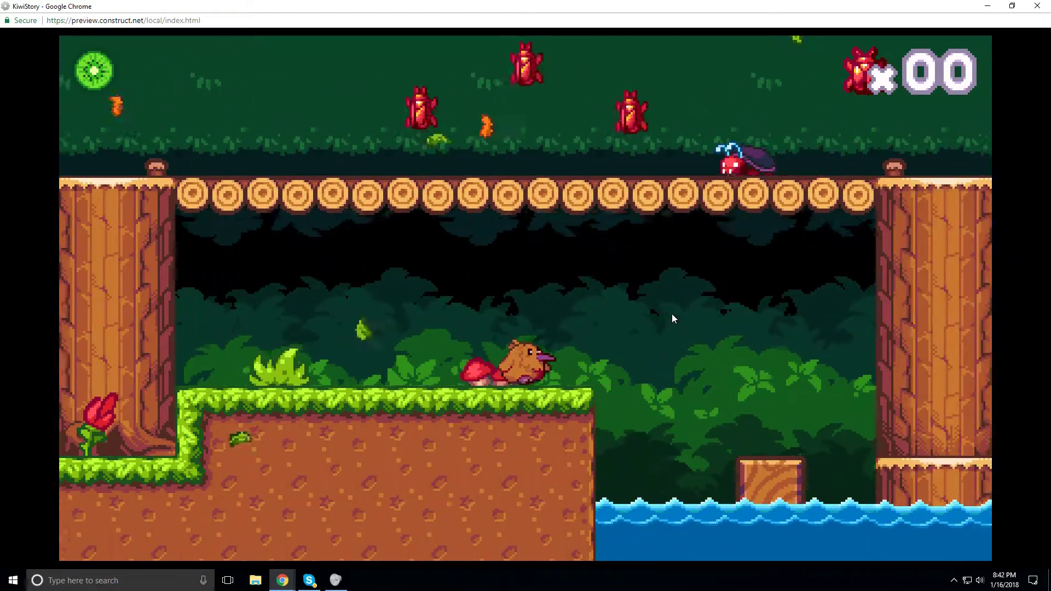
Jump the kiwi across the wooden blocks in the water, collecting gummi beetles on the way to the posts
{"action": "key", "text": "Up"}
{"action": "key", "text": "Up"}
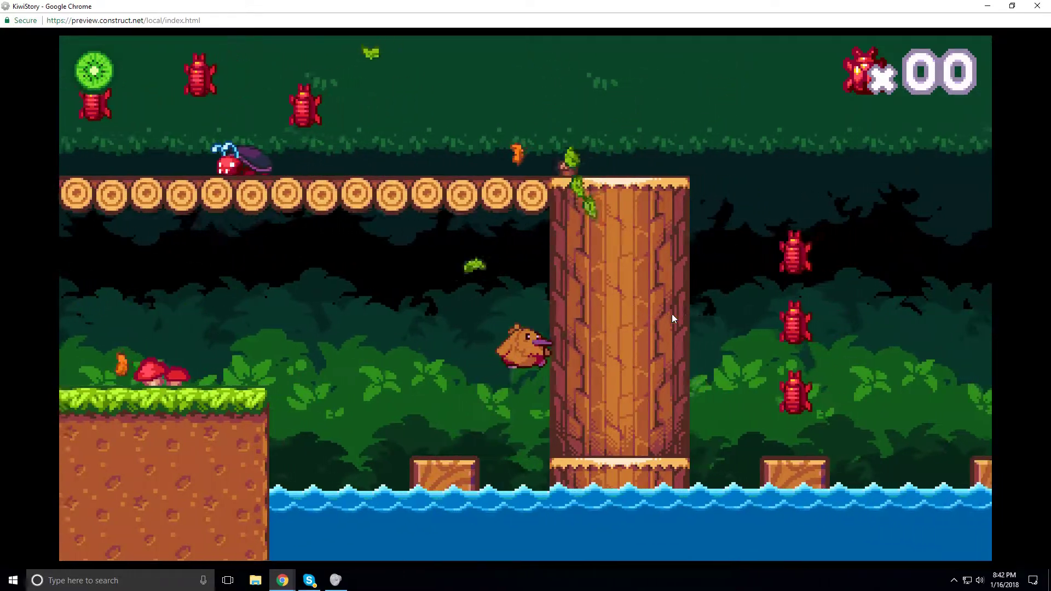
{"action": "key", "text": "Up"}
{"action": "key", "text": "Up"}
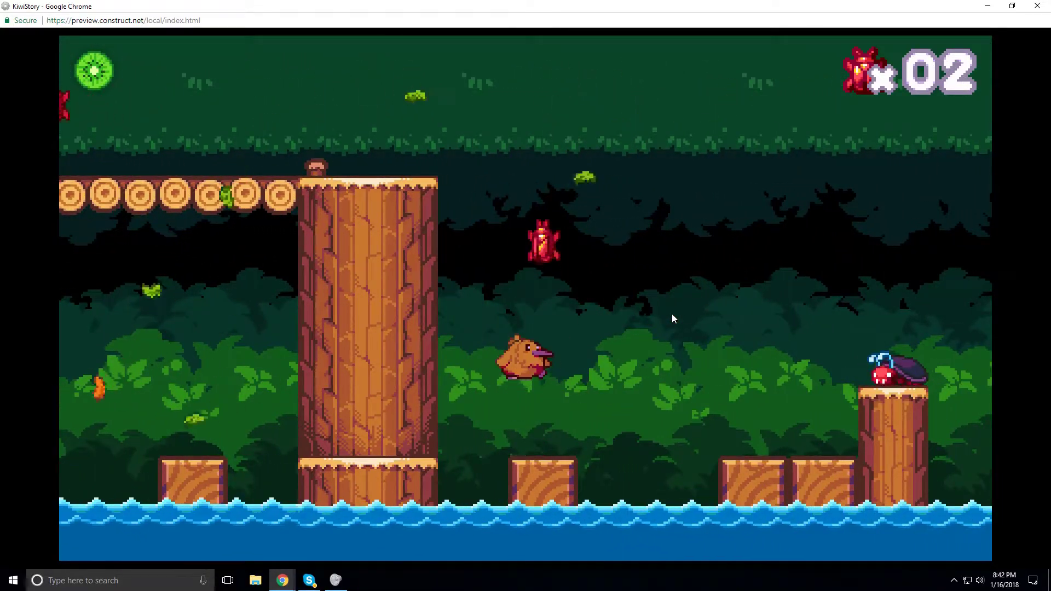
{"action": "key", "text": "Up"}
{"action": "key", "text": "Up"}
{"action": "key", "text": "Up"}
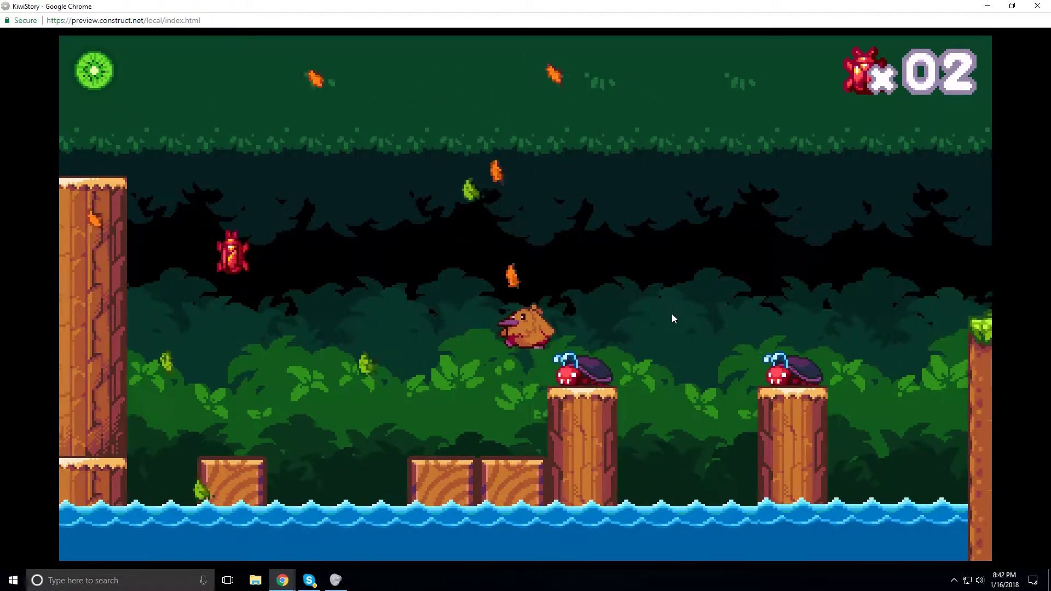
Bounce the kiwi over the enemy bugs on the two posts and collect the three gummi beetles on the grassy ledge
{"action": "key", "text": "Up"}
{"action": "key", "text": "Up"}
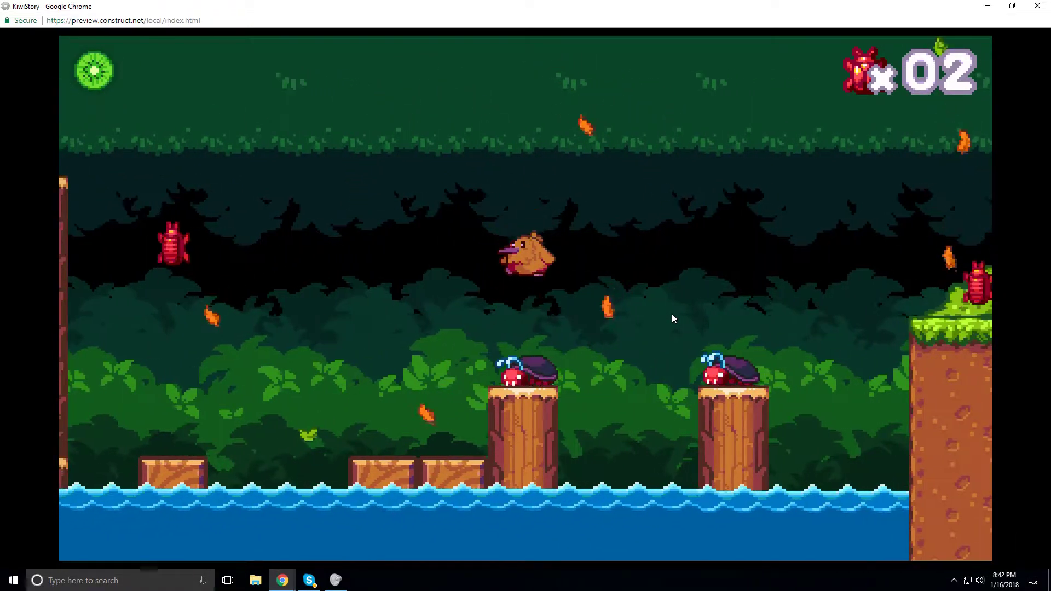
{"action": "key", "text": "Up"}
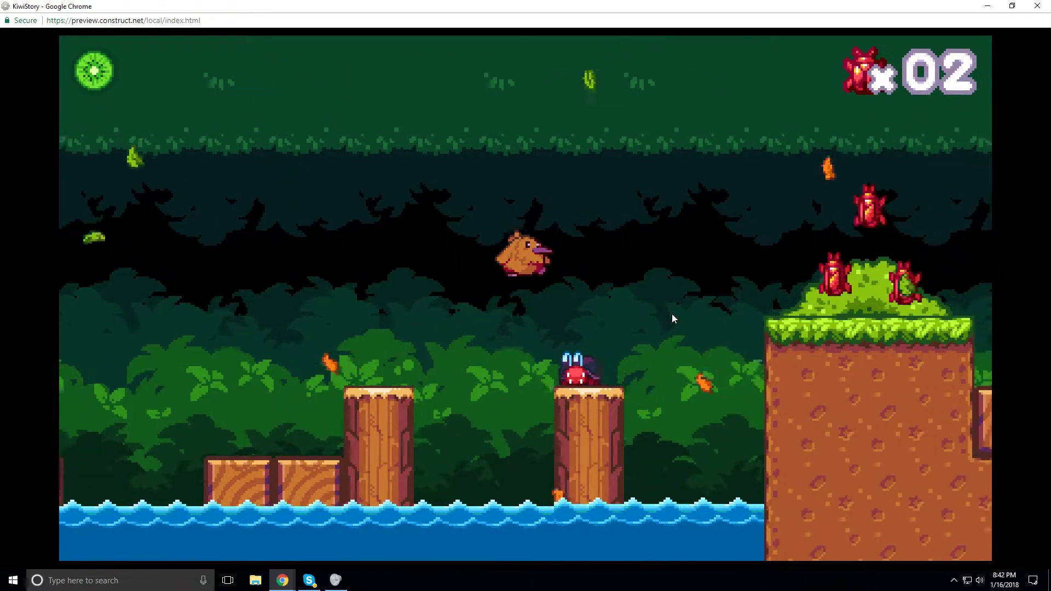
{"action": "key", "text": "Up"}
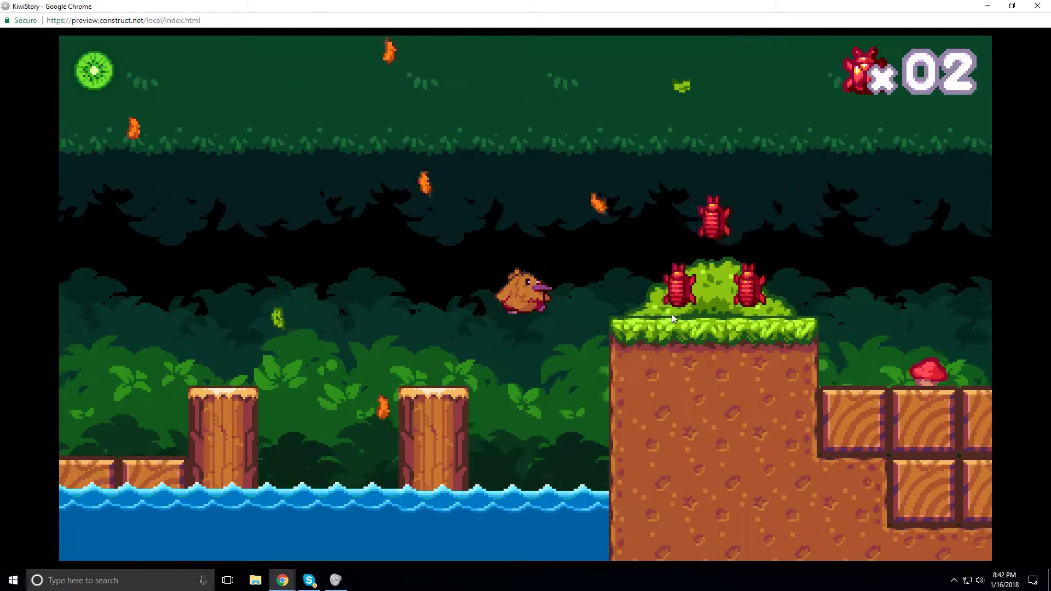
{"action": "key", "text": "Up"}
{"action": "key", "text": "Up"}
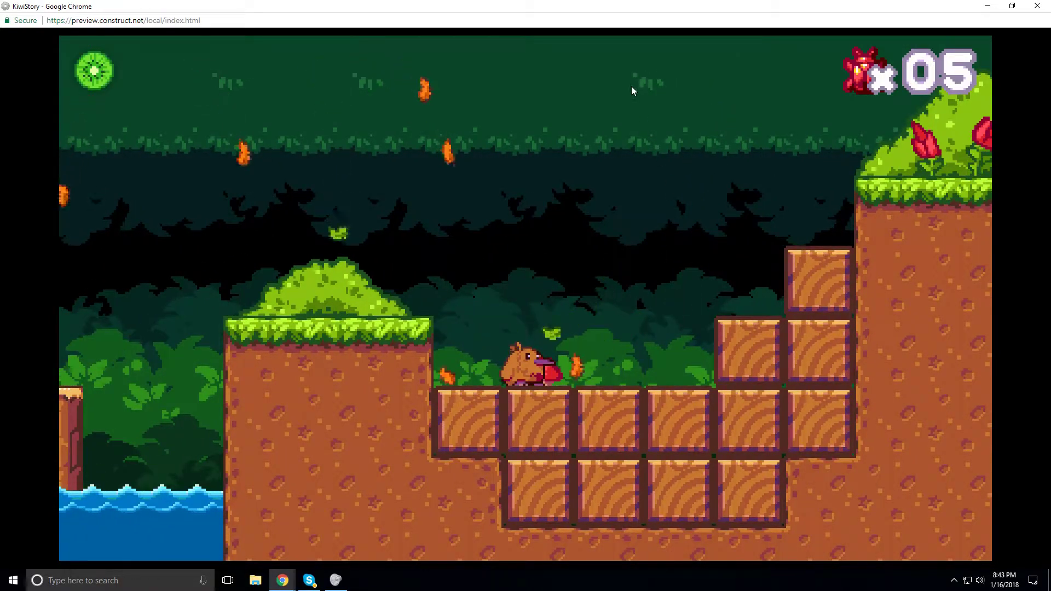
Climb the kiwi up the wooden block stairs, over the flowered hill and down to the doorway in the large tree
{"action": "key", "text": "Right"}
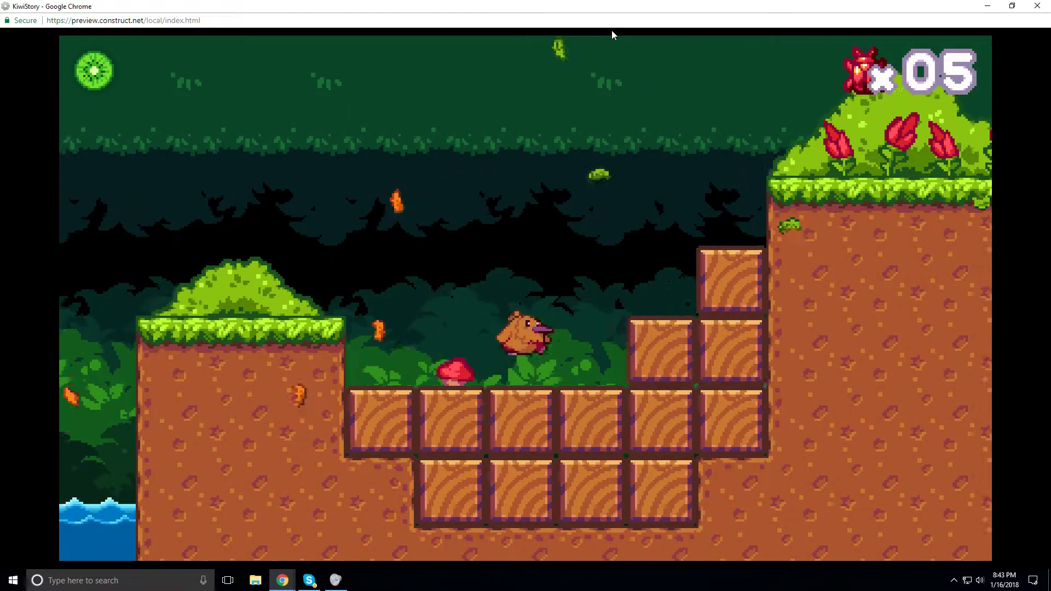
{"action": "key", "text": "Up"}
{"action": "key", "text": "Right"}
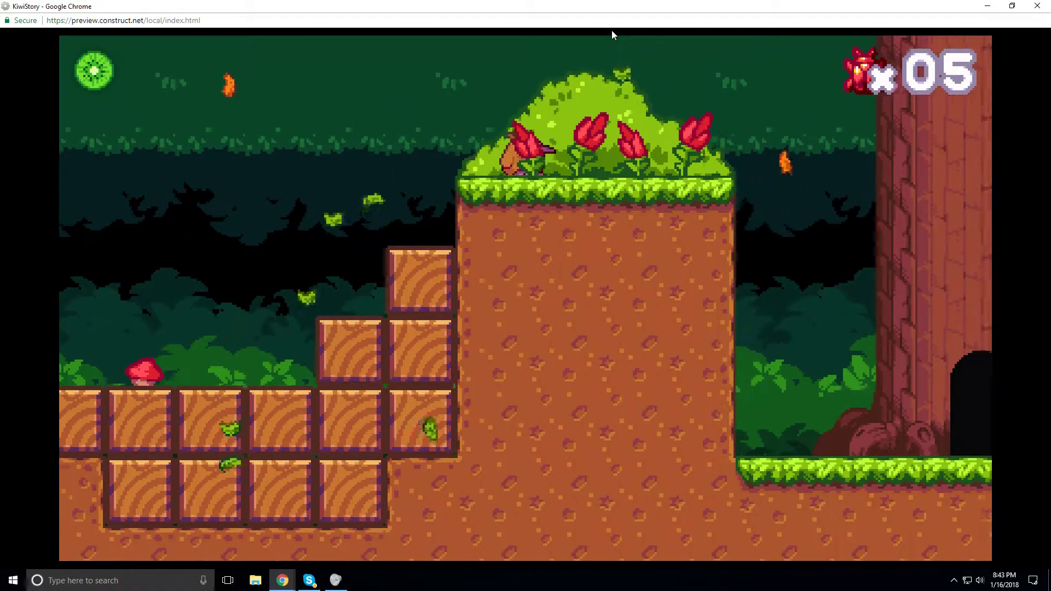
{"action": "key", "text": "Left"}
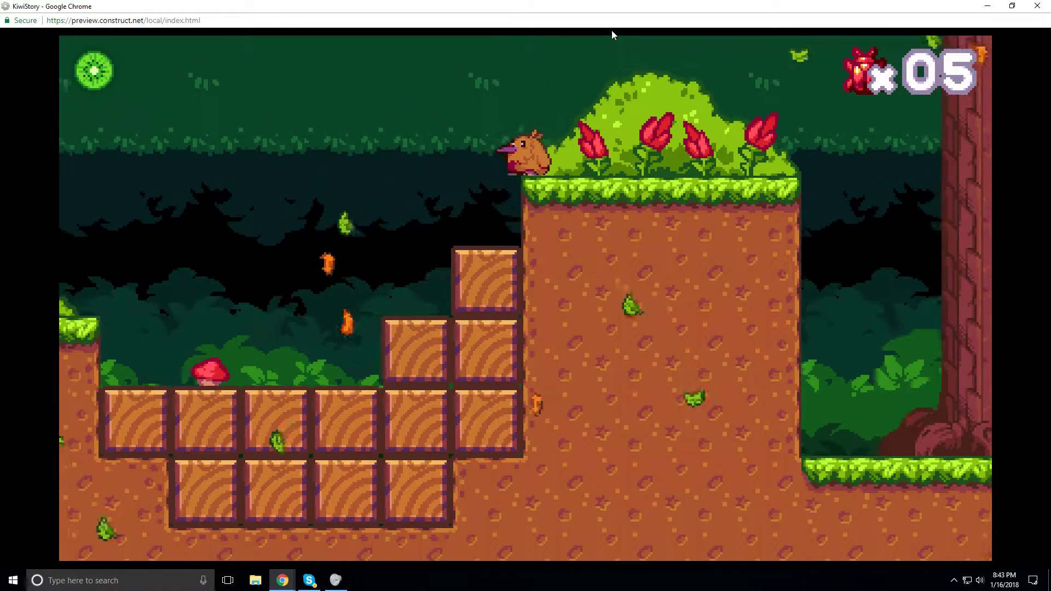
{"action": "key", "text": "Up"}
{"action": "key", "text": "Right"}
{"action": "key", "text": "Right"}
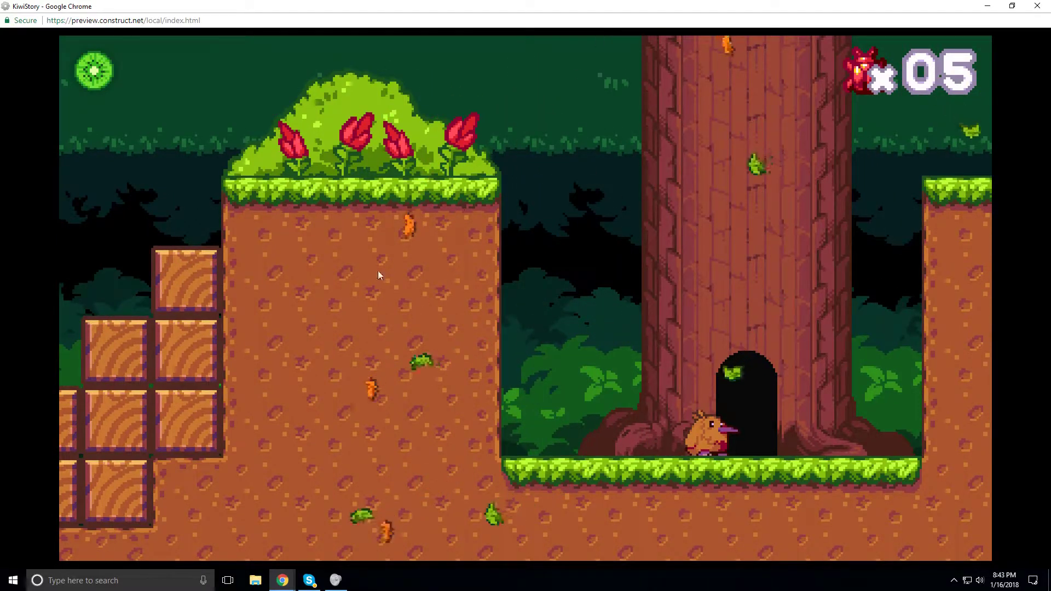
Take the kiwi through the large tree's doorway and jump it past the first squirrel hole toward the thorny vine
{"action": "key", "text": "Right"}
{"action": "key", "text": "Up"}
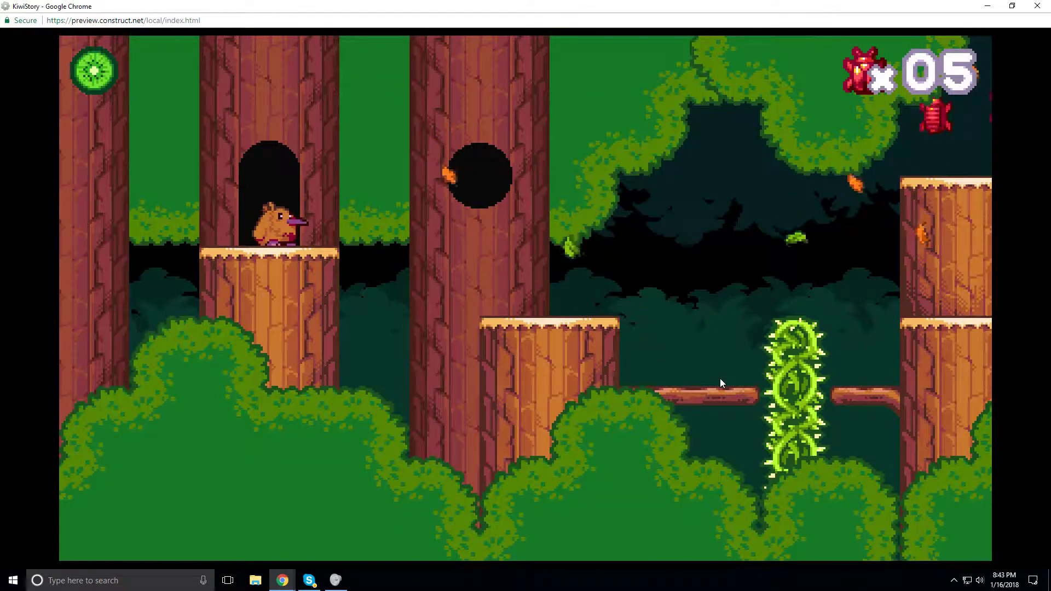
{"action": "key", "text": "Up"}
{"action": "key", "text": "Right"}
{"action": "key", "text": "Right"}
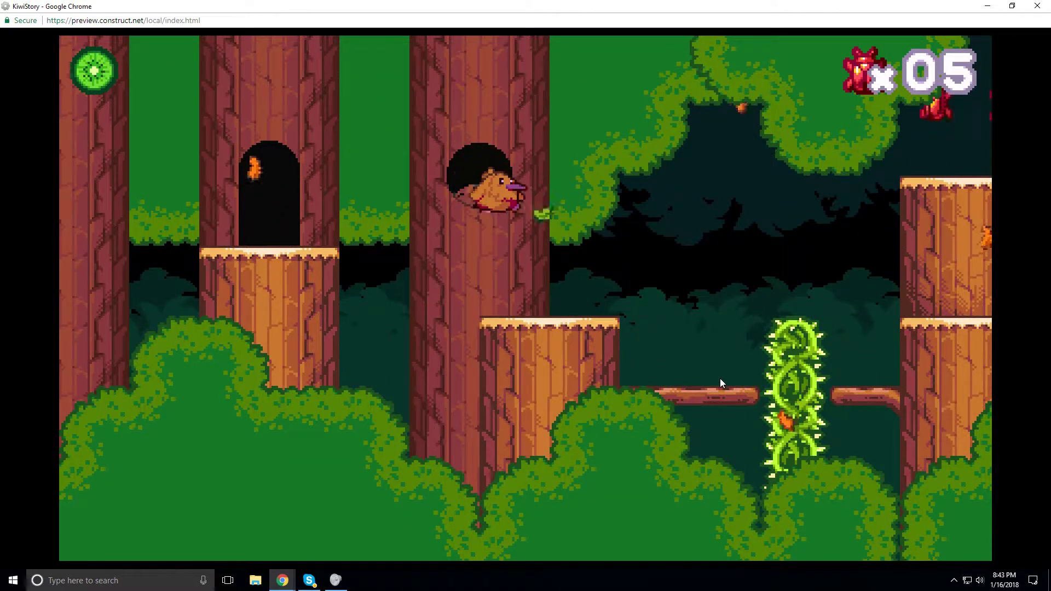
{"action": "key", "text": "Right"}
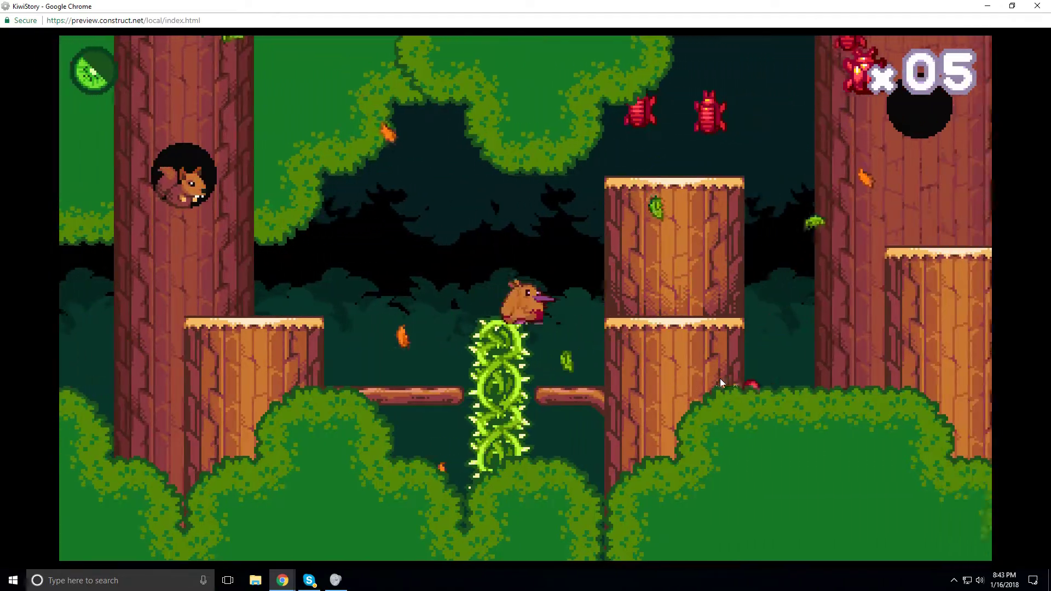
Get the kiwi over the tall stump and past the second squirrel, down to the short stump beside the bugs, and jump onward
{"action": "key", "text": "Left"}
{"action": "key", "text": "Down"}
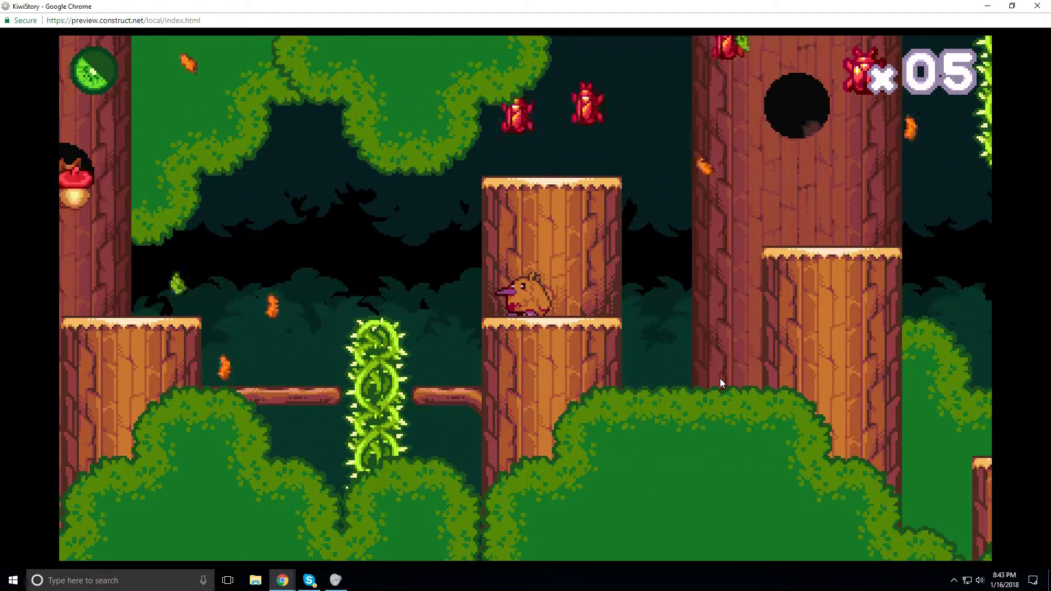
{"action": "key", "text": "Right"}
{"action": "key", "text": "Up"}
{"action": "key", "text": "Right"}
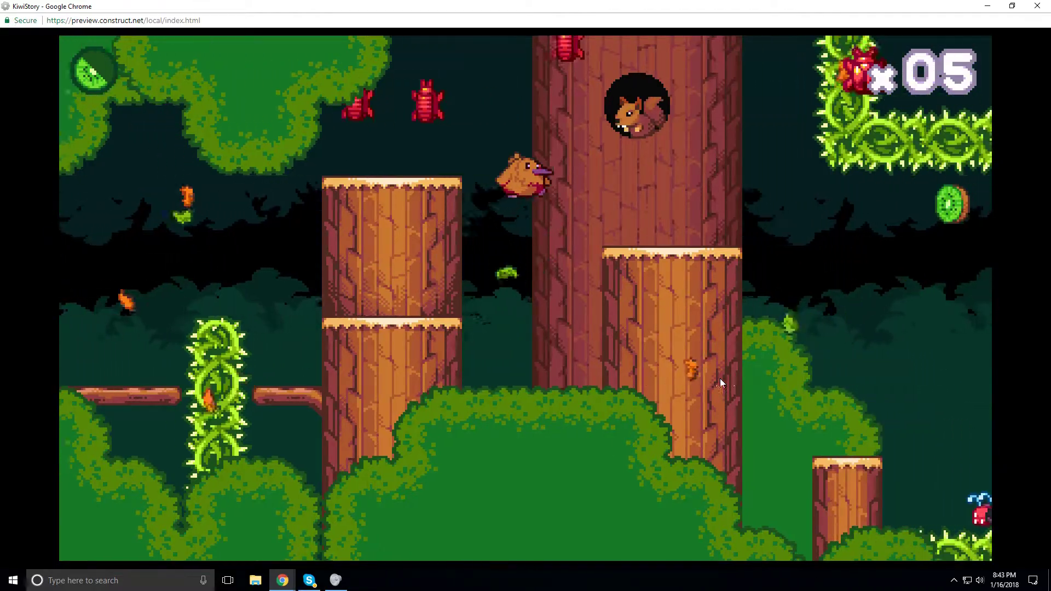
{"action": "key", "text": "Right"}
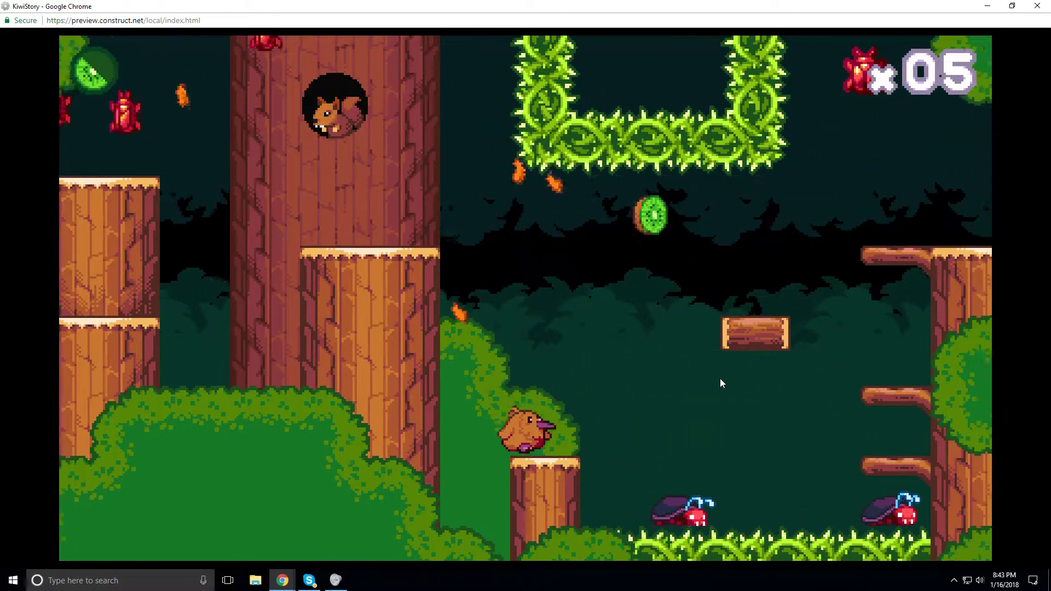
{"action": "key", "text": "Up"}
{"action": "key", "text": "Right"}
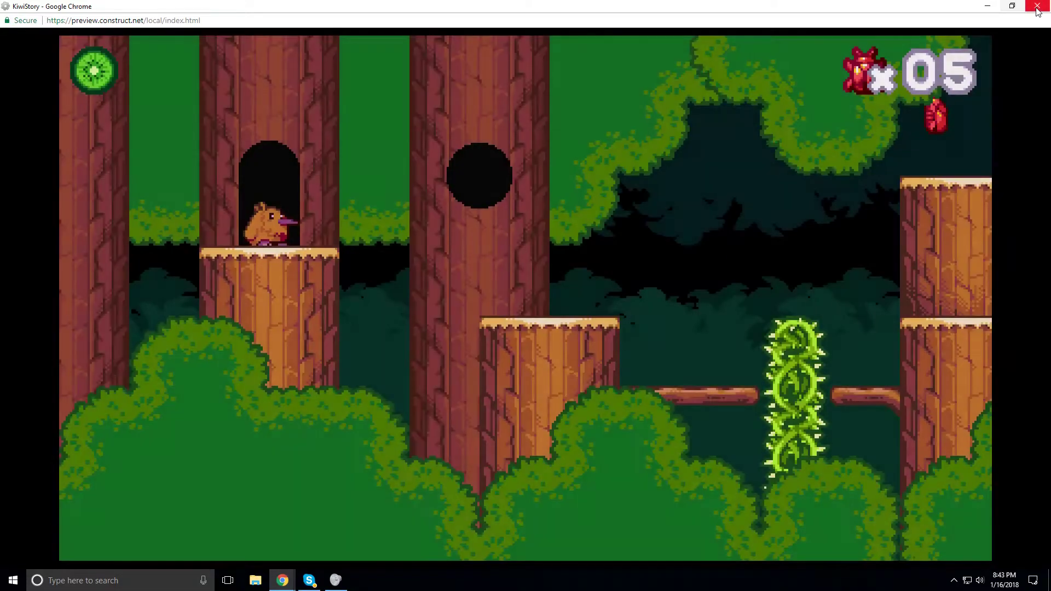
Close the game preview and look at the plugins offered for creating a new object type on the TitleScreen layout
{"action": "left_click", "coordinate": [1038, 5]}
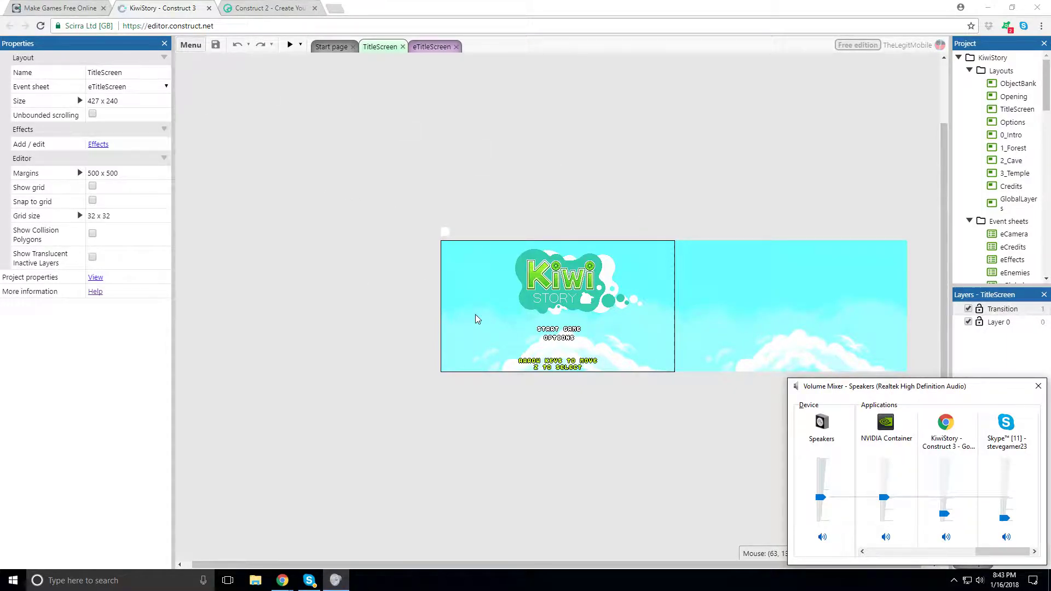
{"action": "right_click", "coordinate": [417, 323]}
{"action": "left_click", "coordinate": [429, 331]}
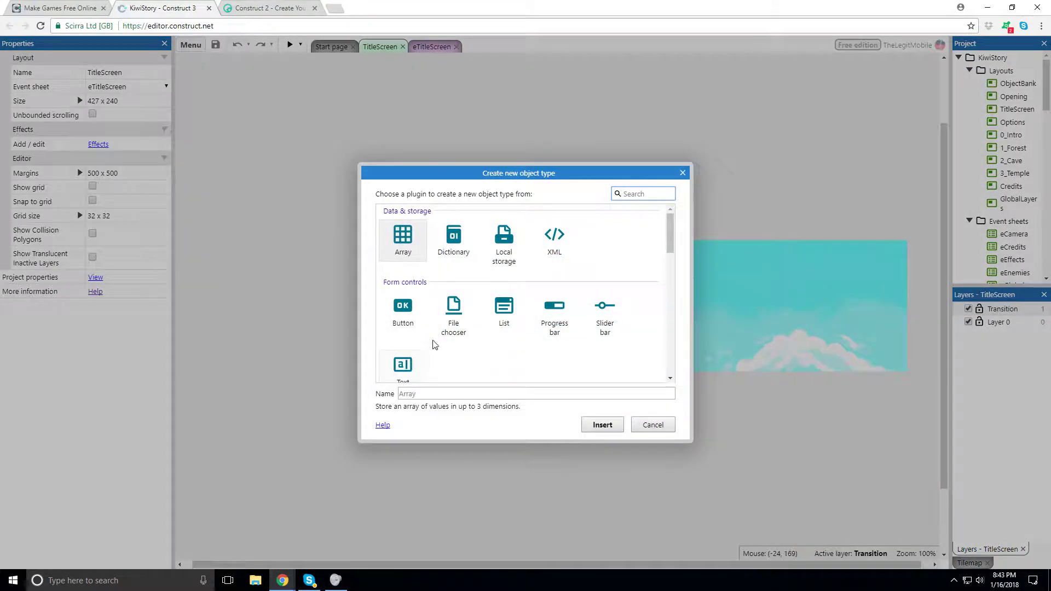
{"action": "key", "text": "Escape"}
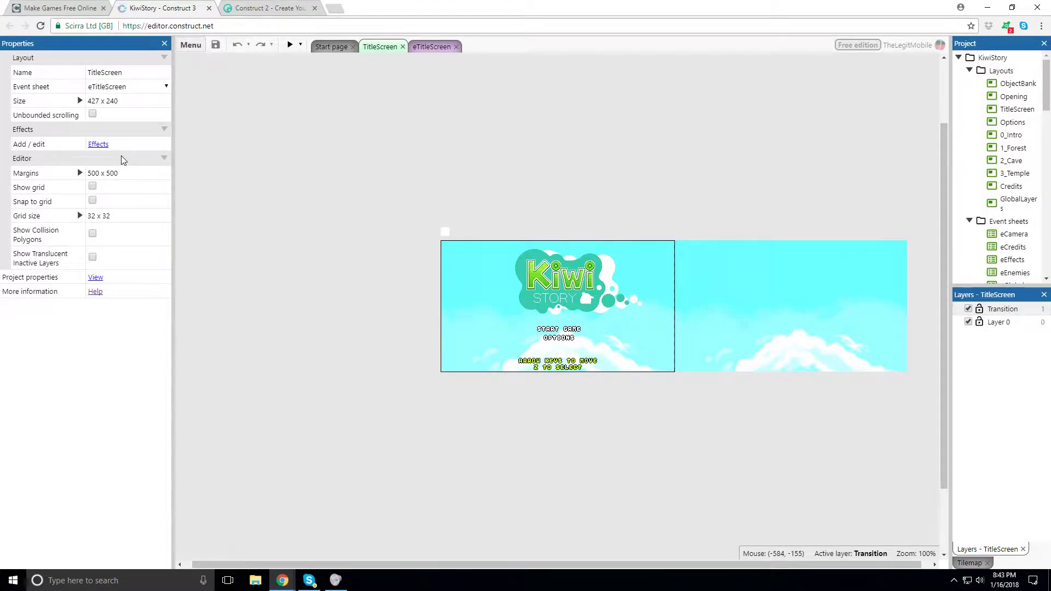
Select the second BG_TitleScreen background sprite and close the start page
{"action": "left_click", "coordinate": [742, 308]}
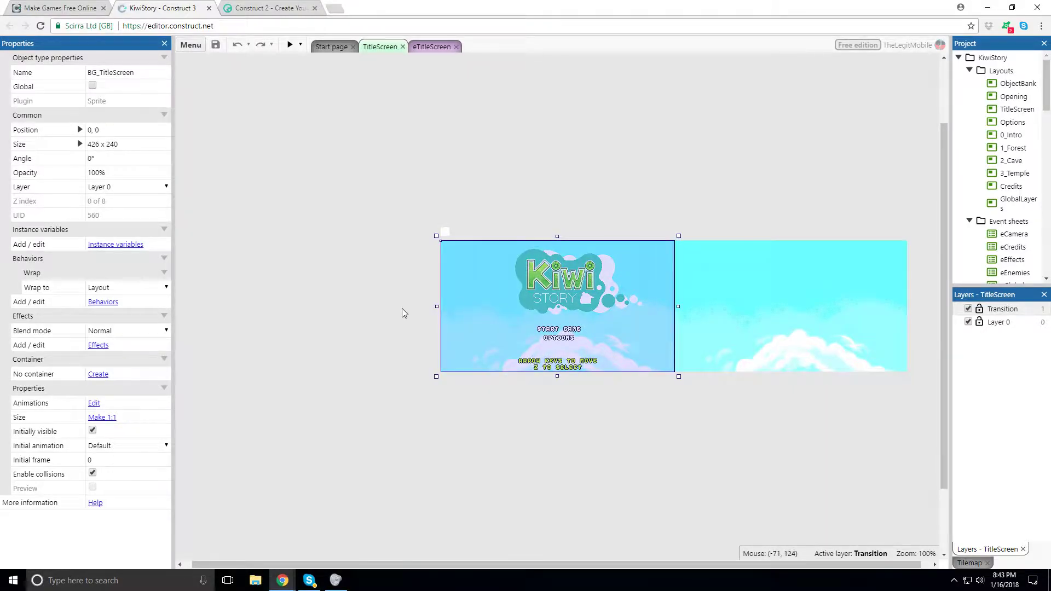
{"action": "left_click", "coordinate": [433, 46]}
{"action": "left_click", "coordinate": [332, 46]}
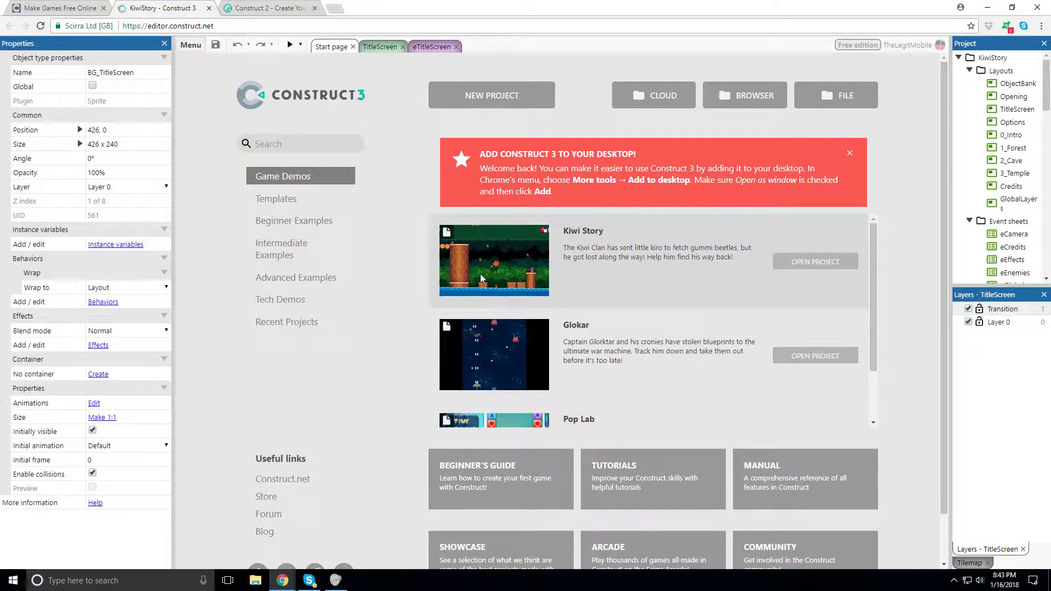
{"action": "left_click", "coordinate": [382, 47]}
{"action": "left_click", "coordinate": [353, 47]}
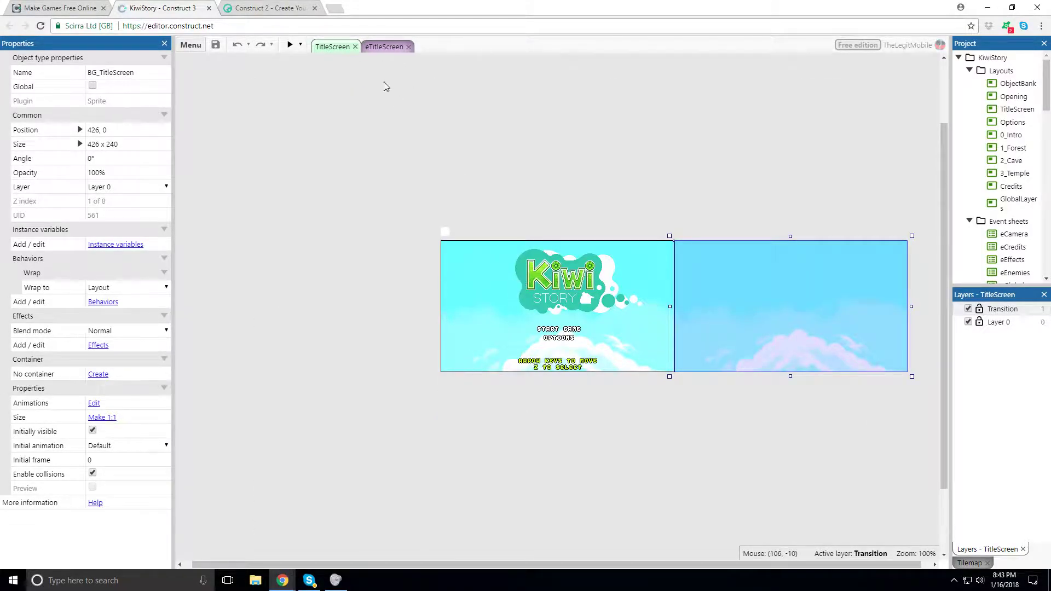
Read through the eTitleScreen event sheet and return to the TitleScreen layout
{"action": "left_click", "coordinate": [383, 48]}
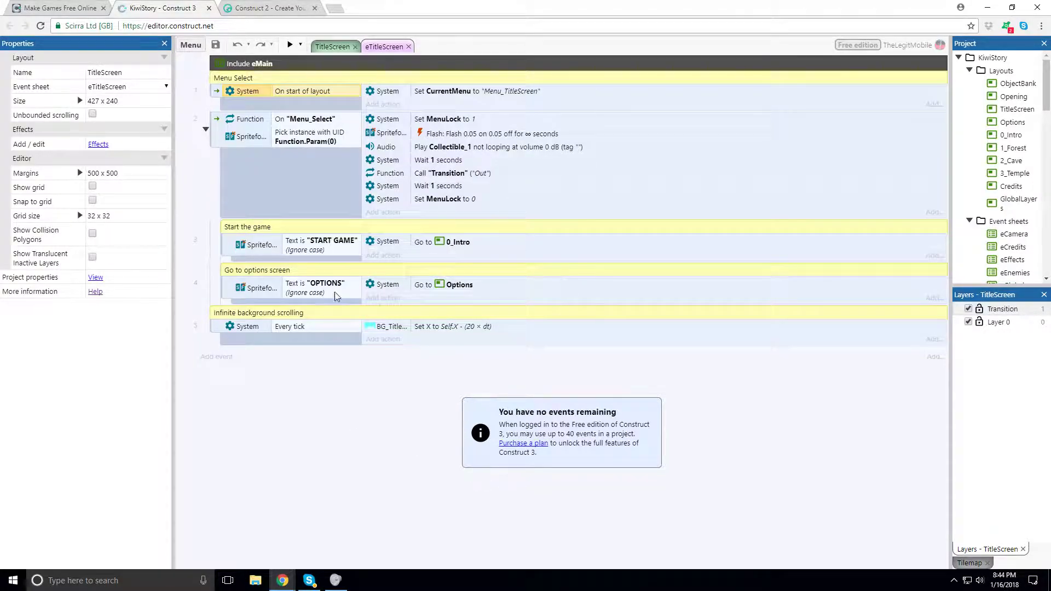
{"action": "left_click", "coordinate": [332, 47]}
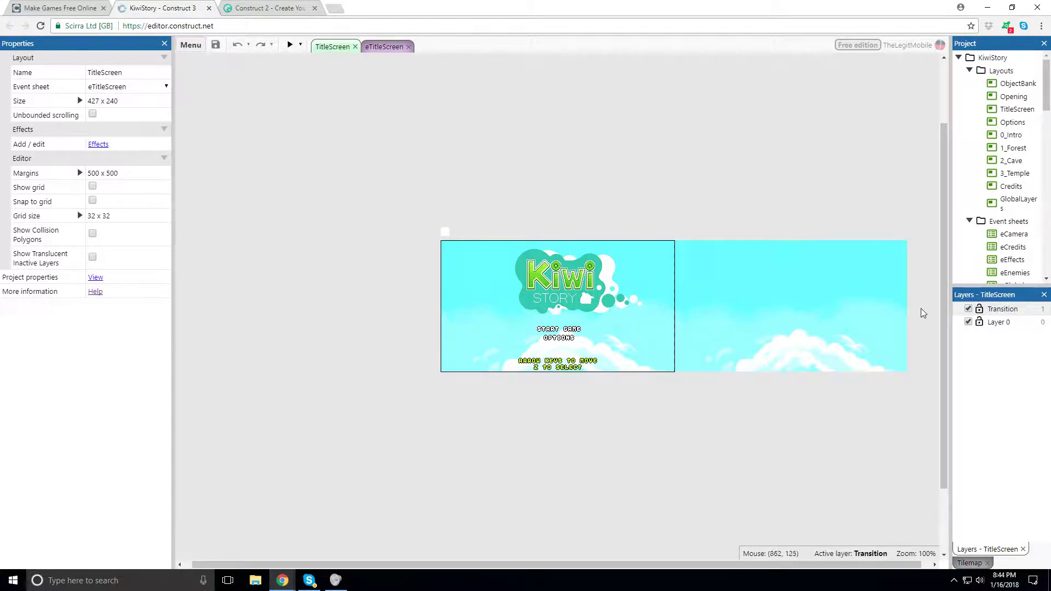
Widen the project pane and inspect the properties of the layouts from ObjectBank through 0_Intro
{"action": "left_click_drag", "start_coordinate": [938, 310], "coordinate": [832, 305]}
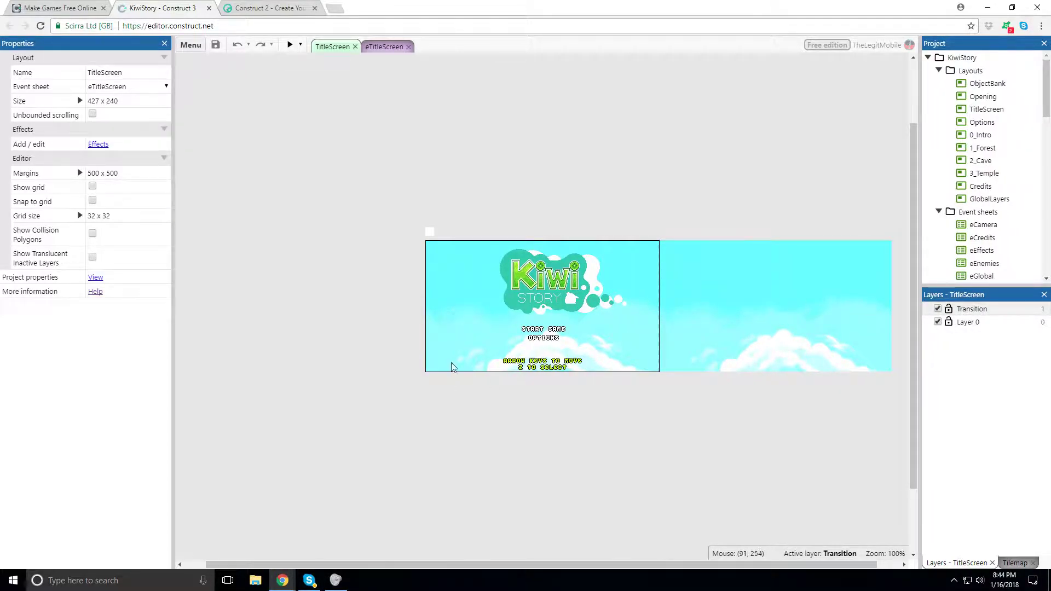
{"action": "scroll", "coordinate": [973, 229], "scroll_direction": "down", "scroll_amount": 5}
{"action": "scroll", "coordinate": [974, 229], "scroll_direction": "up", "scroll_amount": 5}
{"action": "left_click", "coordinate": [970, 72]}
{"action": "left_click", "coordinate": [980, 83]}
{"action": "left_click", "coordinate": [981, 96]}
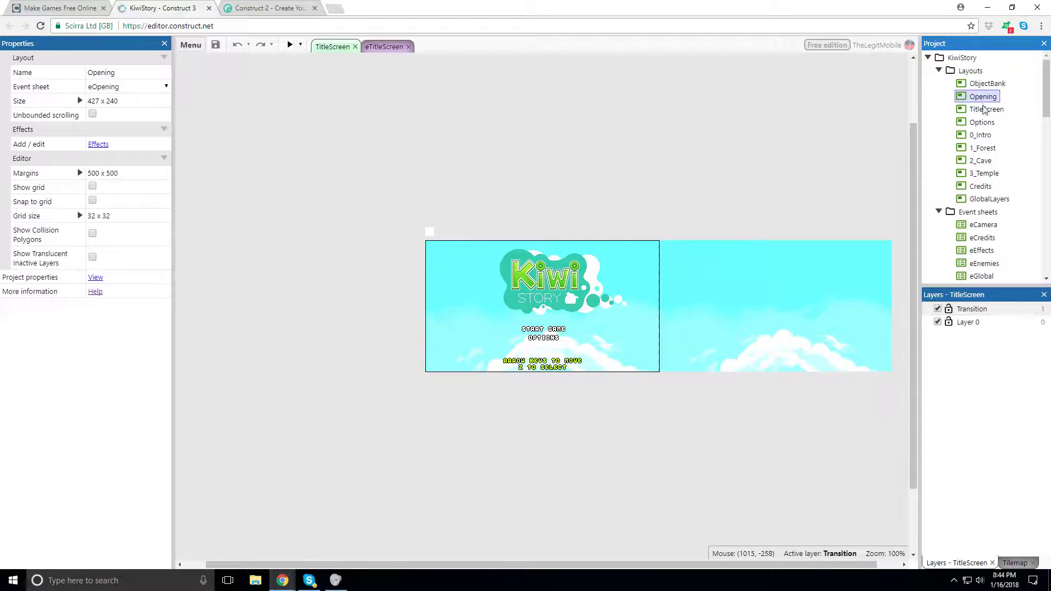
{"action": "left_click", "coordinate": [983, 108]}
{"action": "left_click", "coordinate": [981, 123]}
{"action": "left_click", "coordinate": [981, 135]}
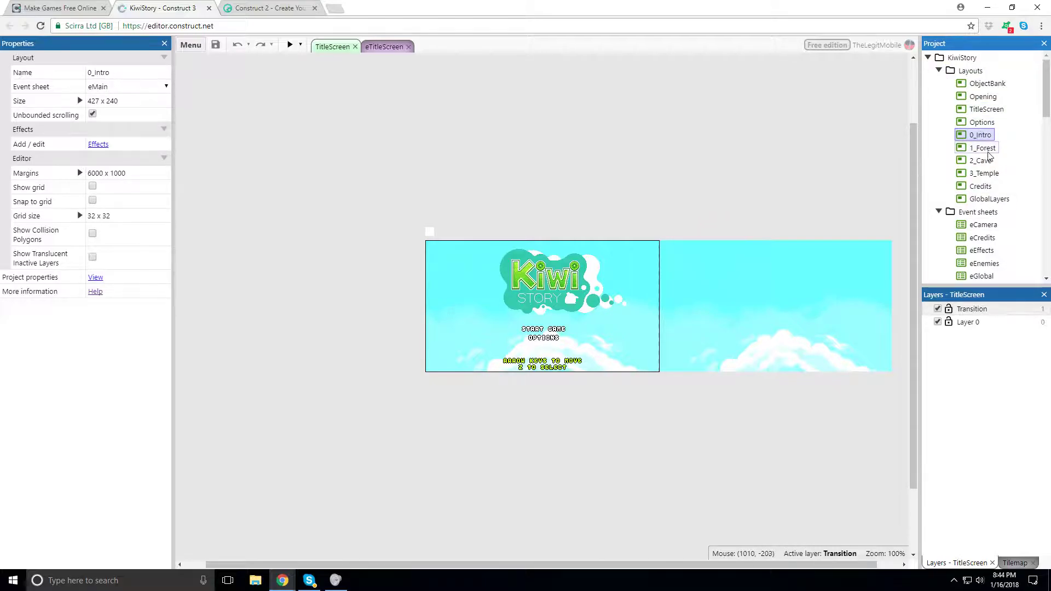
Open the 0_Intro and 1_Forest layouts and look along the full length of the forest level
{"action": "double_click", "coordinate": [985, 137]}
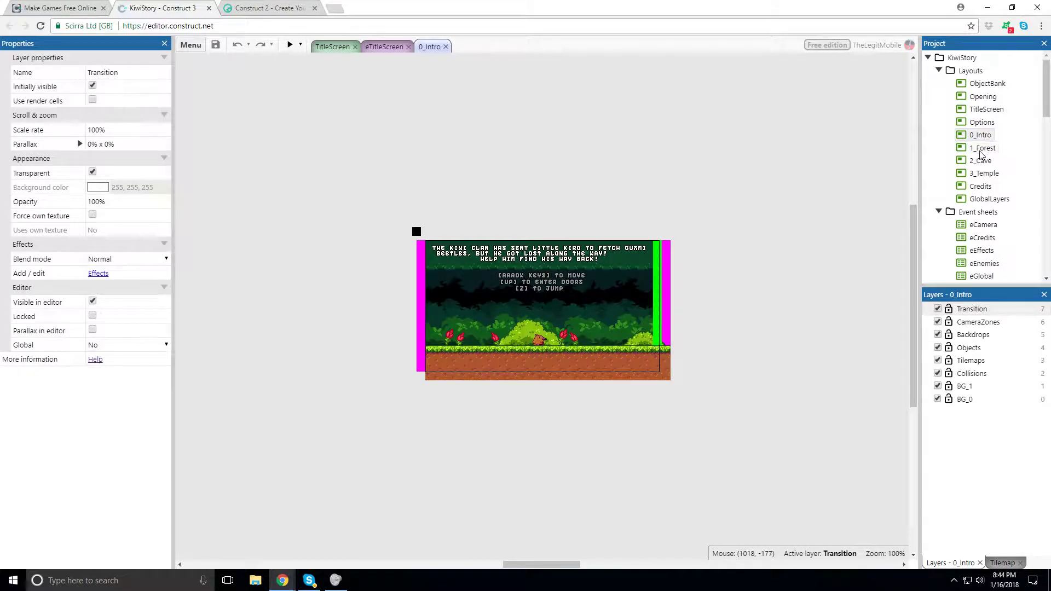
{"action": "double_click", "coordinate": [981, 150]}
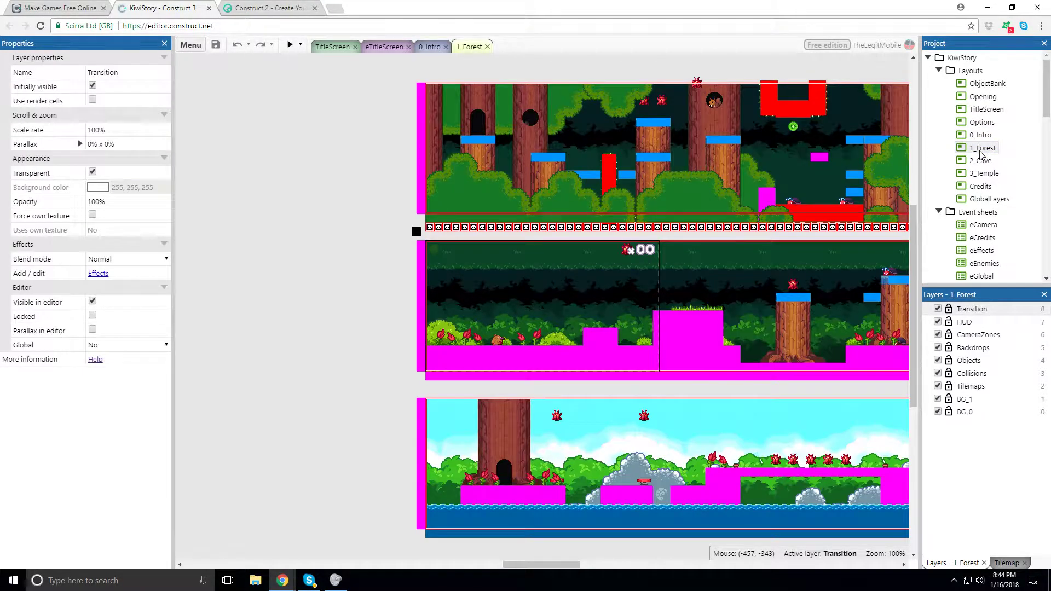
{"action": "left_click", "coordinate": [447, 519]}
{"action": "scroll", "coordinate": [508, 312], "scroll_direction": "right", "scroll_amount": 5, "text": "shift"}
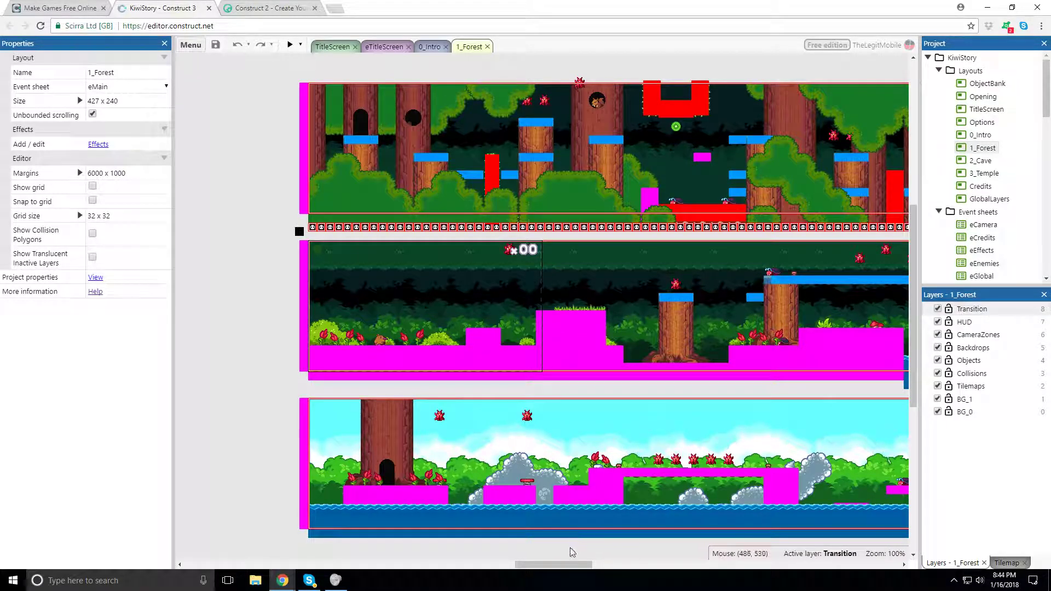
{"action": "left_click_drag", "start_coordinate": [553, 564], "coordinate": [577, 564]}
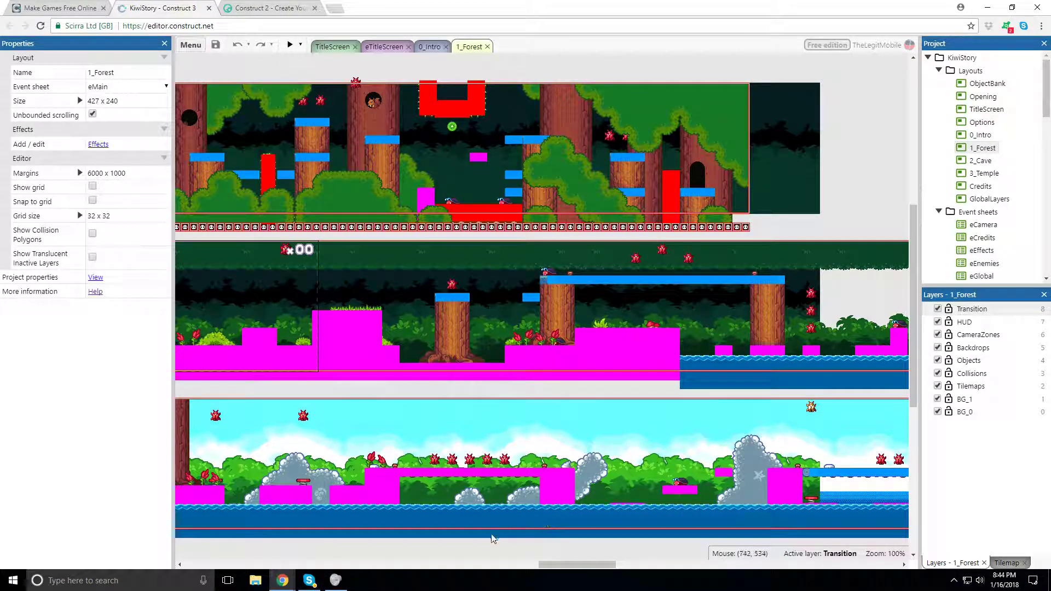
{"action": "left_click_drag", "start_coordinate": [579, 564], "coordinate": [532, 565]}
Open the 2_Cave and 3_Temple layouts and examine their level sections
{"action": "double_click", "coordinate": [976, 161]}
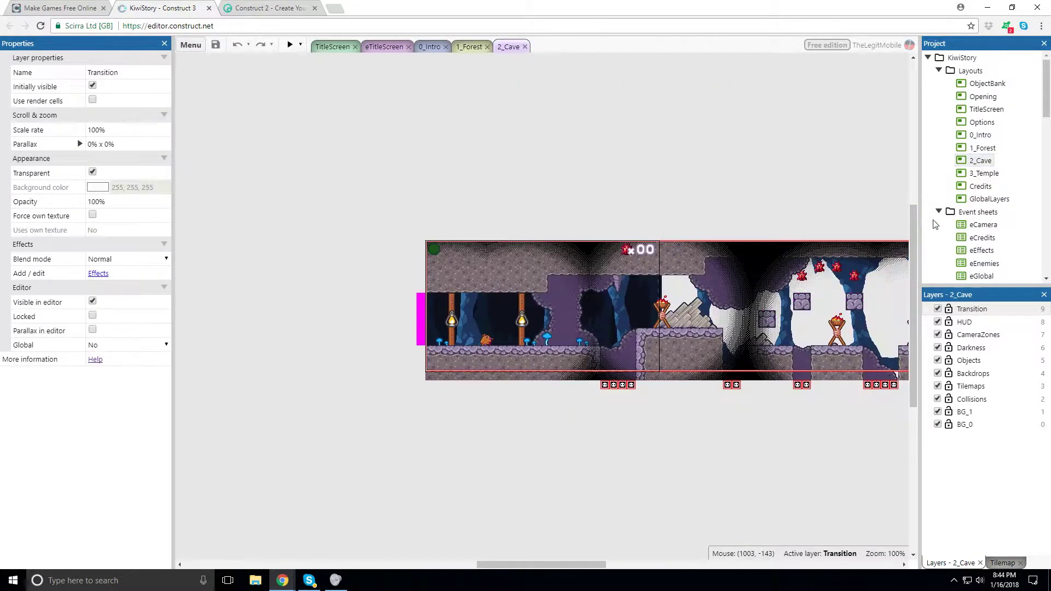
{"action": "left_click_drag", "start_coordinate": [606, 567], "coordinate": [763, 564]}
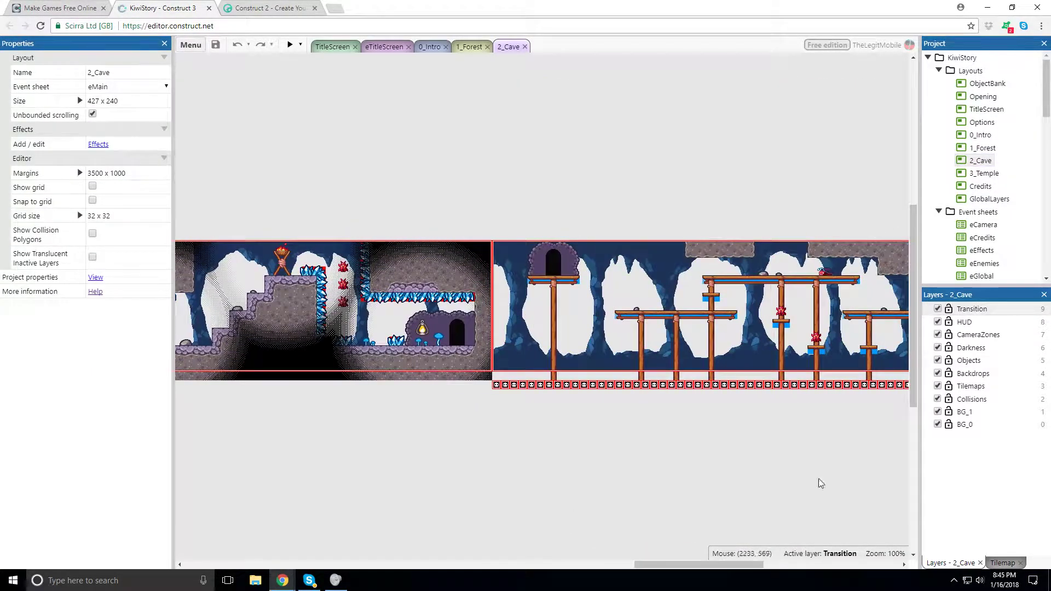
{"action": "double_click", "coordinate": [980, 174]}
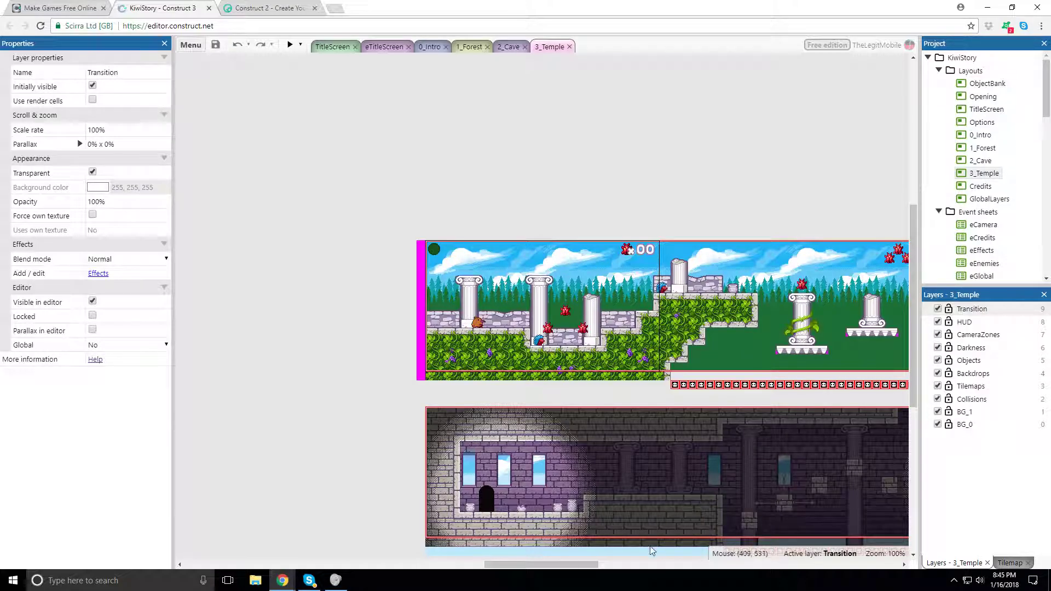
{"action": "left_click", "coordinate": [572, 569]}
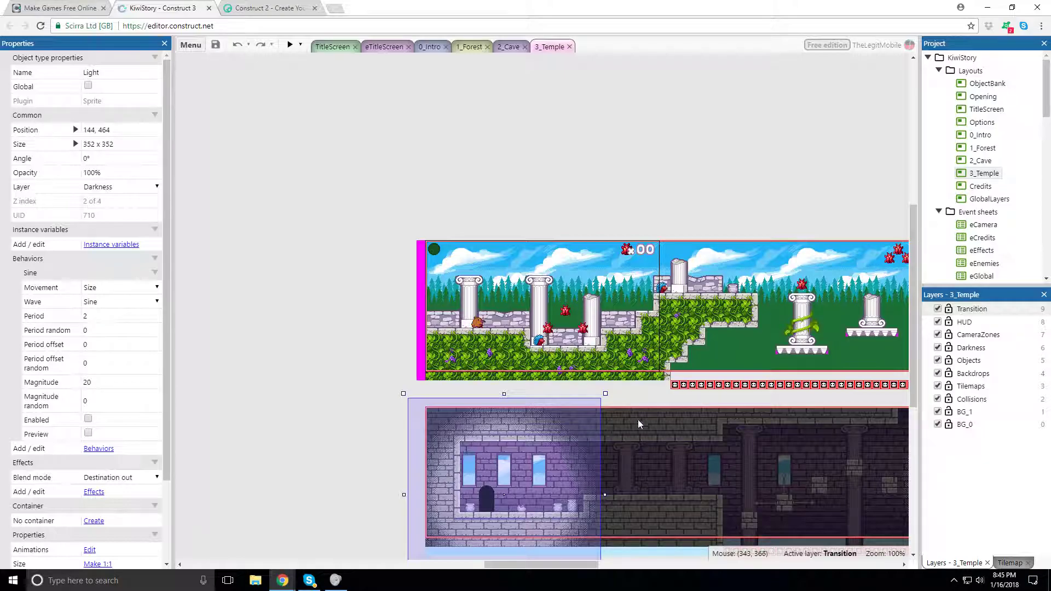
Open the Credits and GlobalLayers layouts and read the credits text through to the end
{"action": "double_click", "coordinate": [979, 186]}
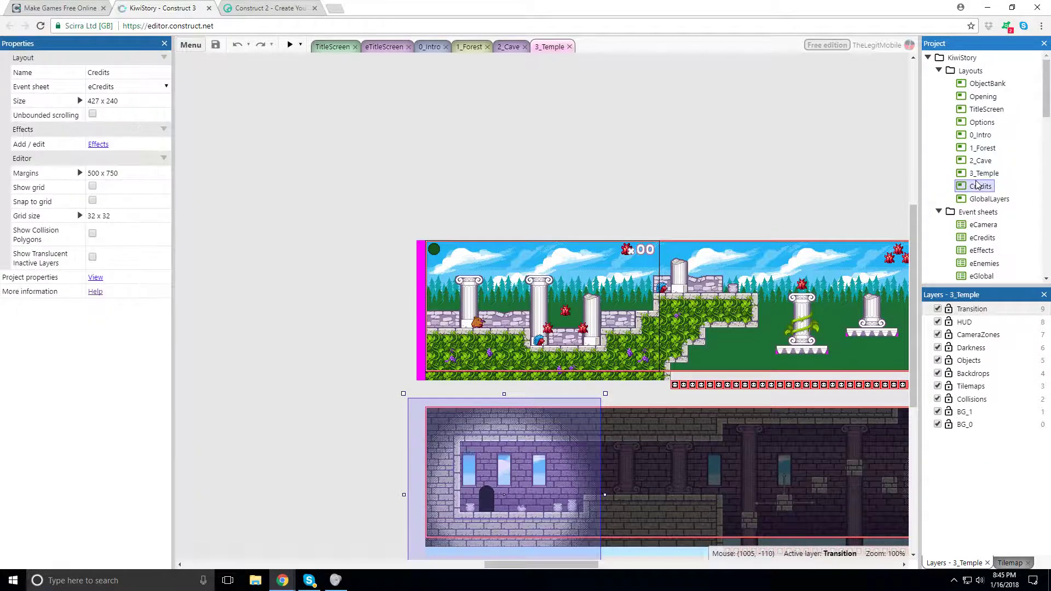
{"action": "double_click", "coordinate": [985, 199]}
{"action": "double_click", "coordinate": [980, 186]}
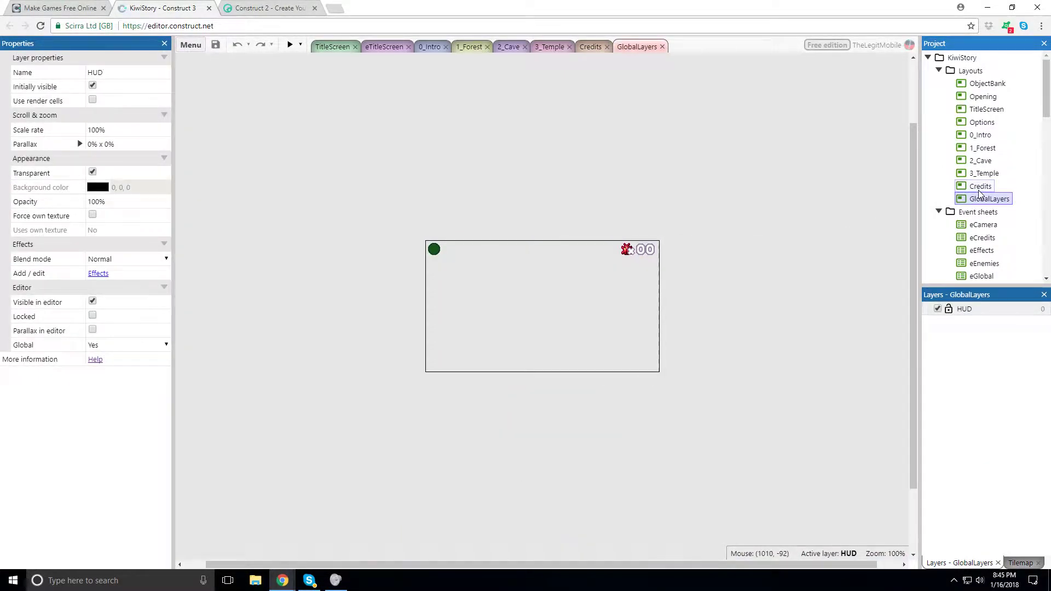
{"action": "scroll", "coordinate": [683, 367], "scroll_direction": "down", "scroll_amount": 5}
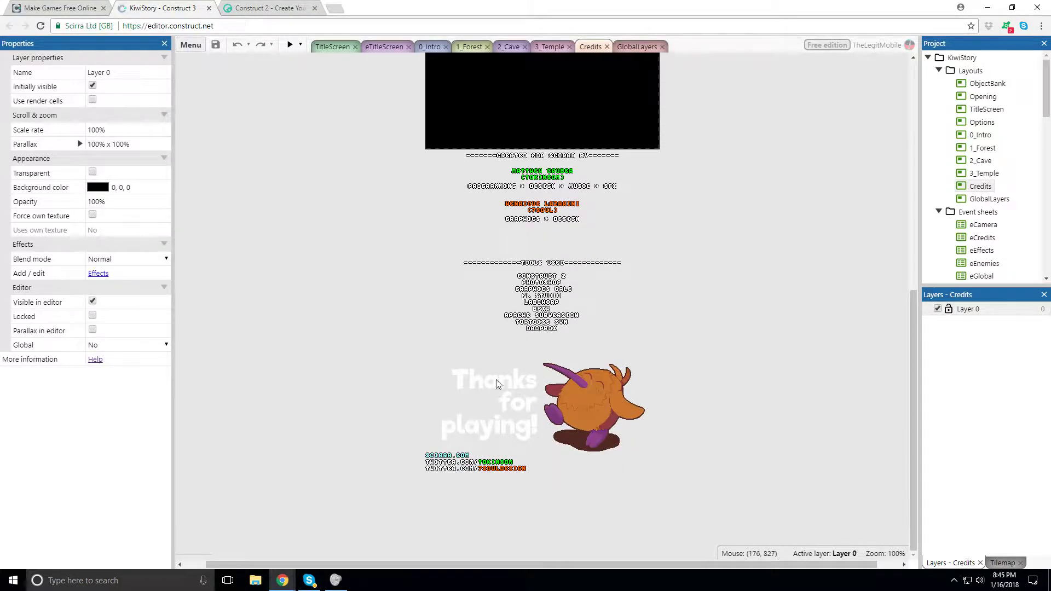
{"action": "scroll", "coordinate": [592, 195], "scroll_direction": "up", "scroll_amount": 4}
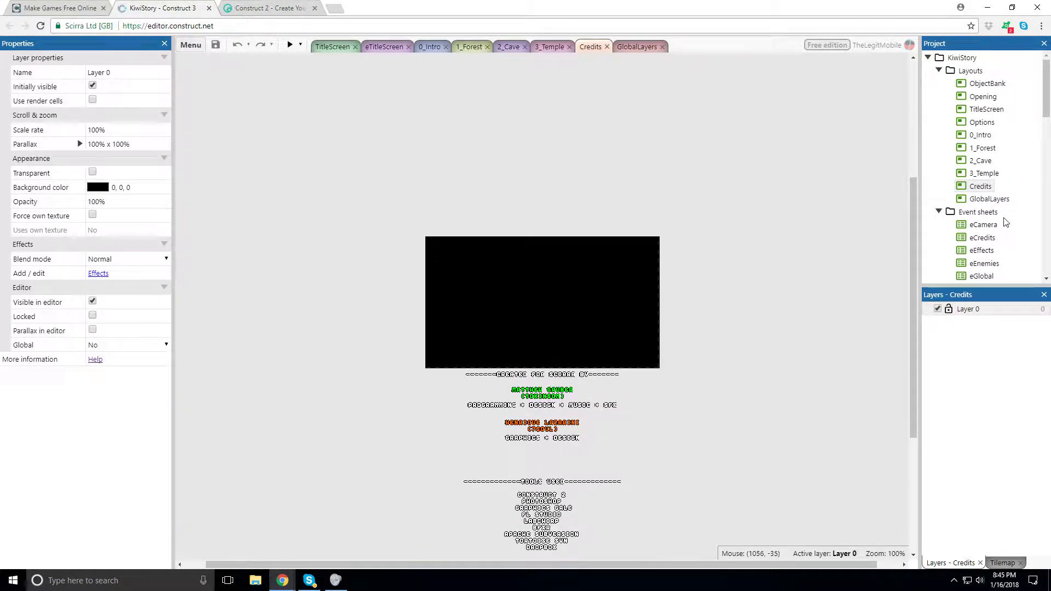
{"action": "double_click", "coordinate": [985, 199]}
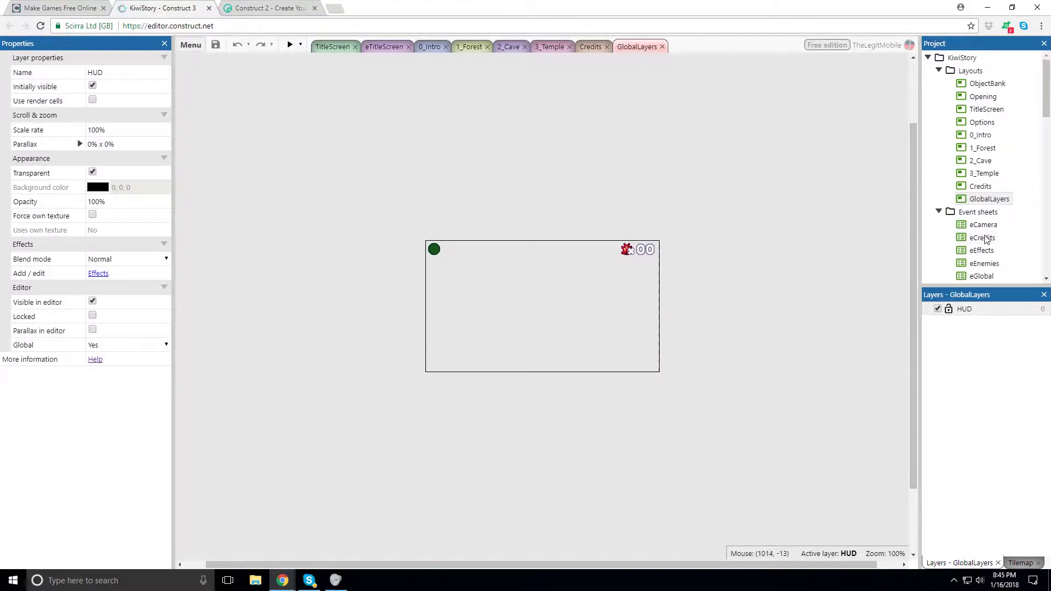
Browse the project tree from the layouts and event sheets down to the object types, families and sounds
{"action": "scroll", "coordinate": [985, 239], "scroll_direction": "down", "scroll_amount": 2}
{"action": "left_click", "coordinate": [982, 115]}
{"action": "scroll", "coordinate": [985, 118], "scroll_direction": "down", "scroll_amount": 3}
{"action": "scroll", "coordinate": [985, 131], "scroll_direction": "up", "scroll_amount": 5}
{"action": "scroll", "coordinate": [984, 140], "scroll_direction": "up", "scroll_amount": 2}
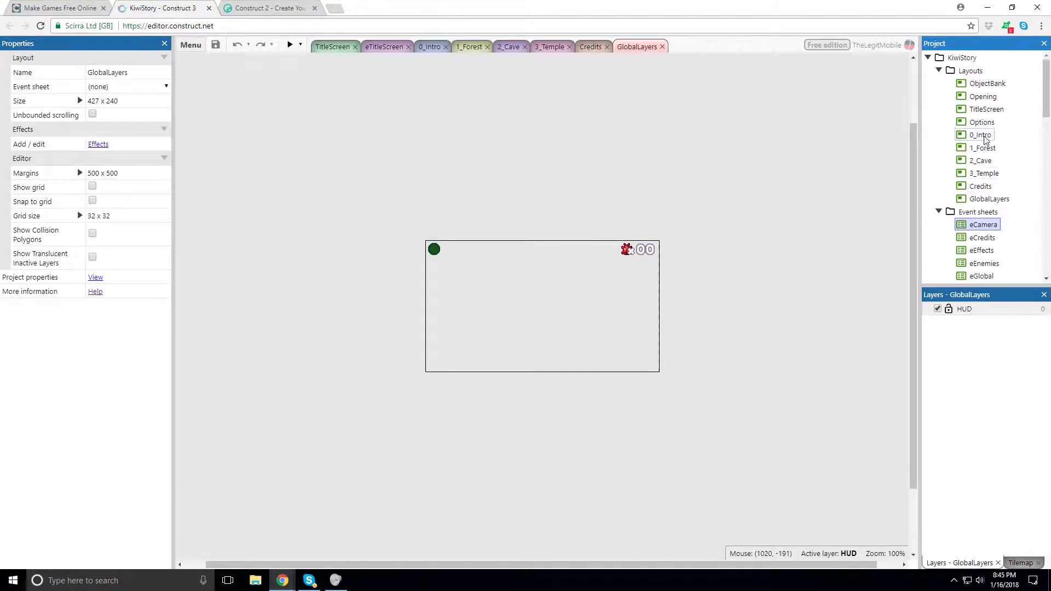
{"action": "scroll", "coordinate": [984, 142], "scroll_direction": "down", "scroll_amount": 5}
{"action": "scroll", "coordinate": [983, 192], "scroll_direction": "up", "scroll_amount": 3}
{"action": "scroll", "coordinate": [983, 198], "scroll_direction": "down", "scroll_amount": 2}
{"action": "scroll", "coordinate": [980, 189], "scroll_direction": "up", "scroll_amount": 2}
{"action": "scroll", "coordinate": [978, 211], "scroll_direction": "down", "scroll_amount": 5}
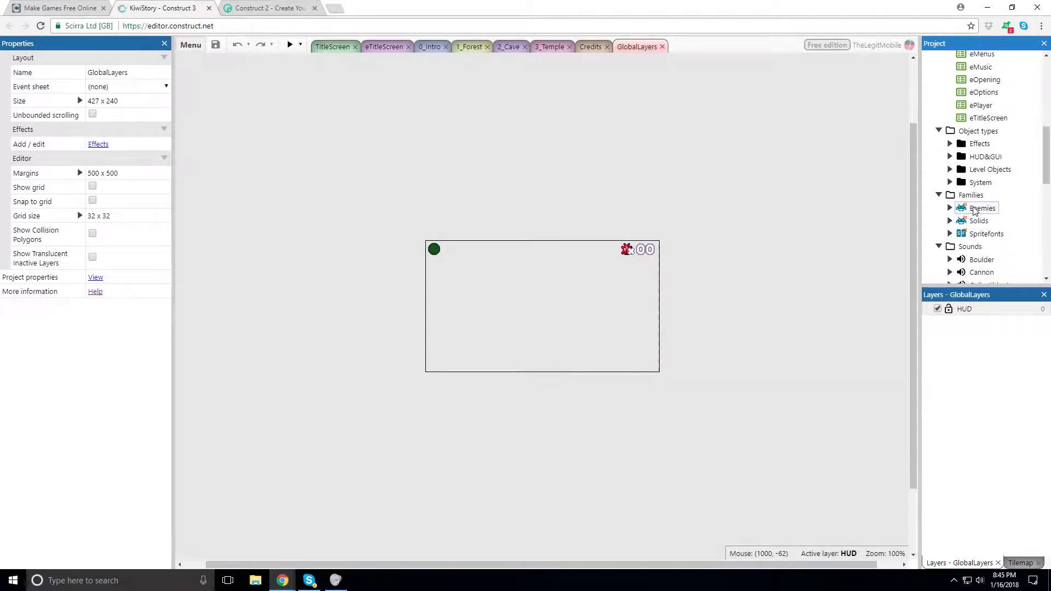
Check the members of the Enemies family, collapse it and expand the Solids family
{"action": "left_click", "coordinate": [950, 208]}
{"action": "scroll", "coordinate": [958, 219], "scroll_direction": "down", "scroll_amount": 4}
{"action": "scroll", "coordinate": [963, 222], "scroll_direction": "up", "scroll_amount": 3}
{"action": "left_click", "coordinate": [950, 154]}
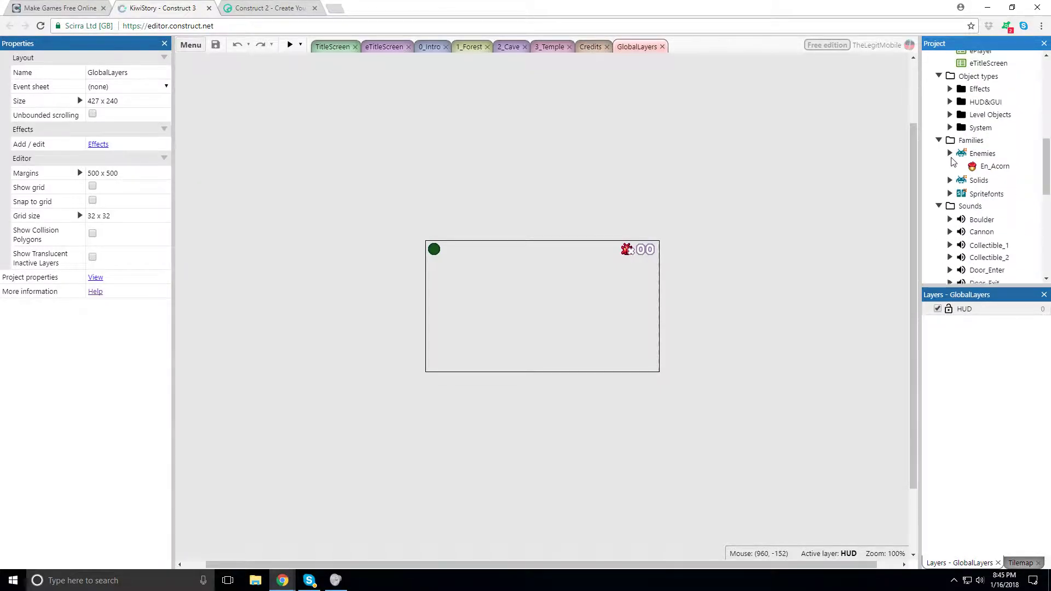
{"action": "left_click", "coordinate": [950, 165]}
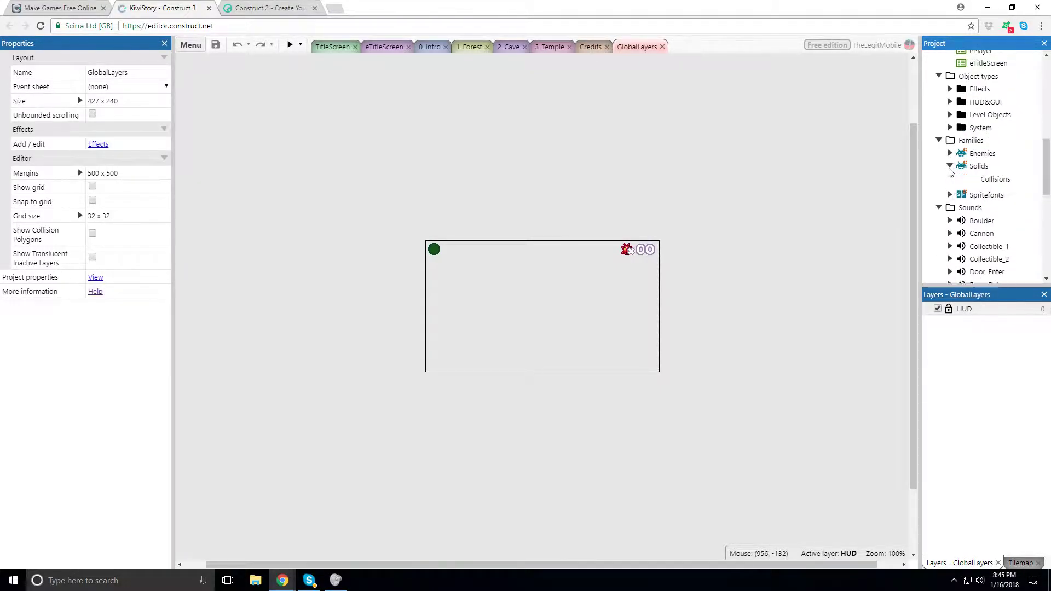
Check the members of the Solids and Spritefonts families, including JumpThru, HUD_Font and SpriteFont, and view their properties
{"action": "left_click", "coordinate": [982, 180]}
{"action": "left_click", "coordinate": [994, 192]}
{"action": "left_click", "coordinate": [950, 205]}
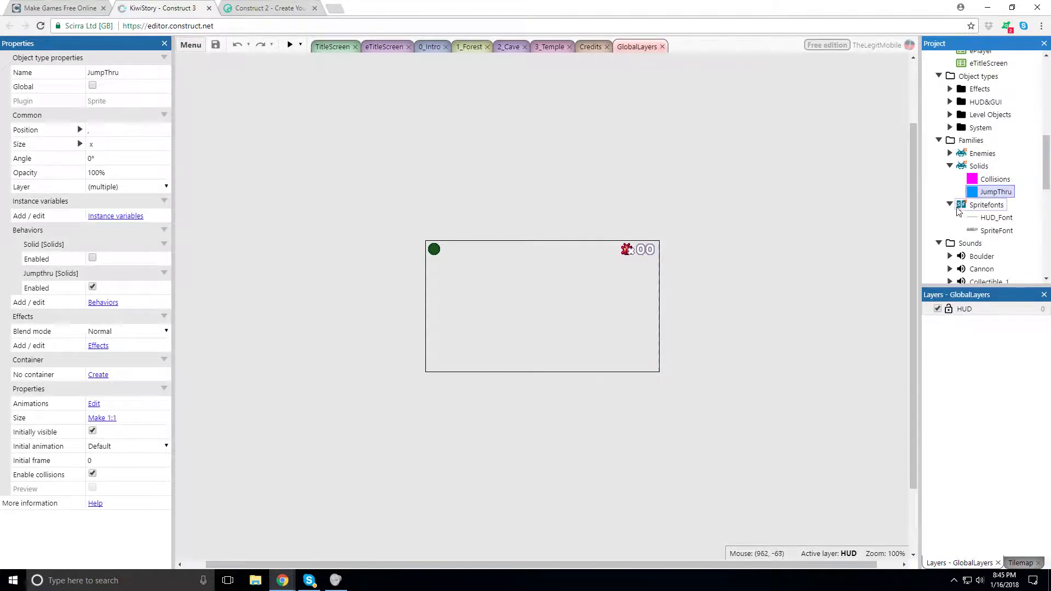
{"action": "left_click", "coordinate": [981, 207]}
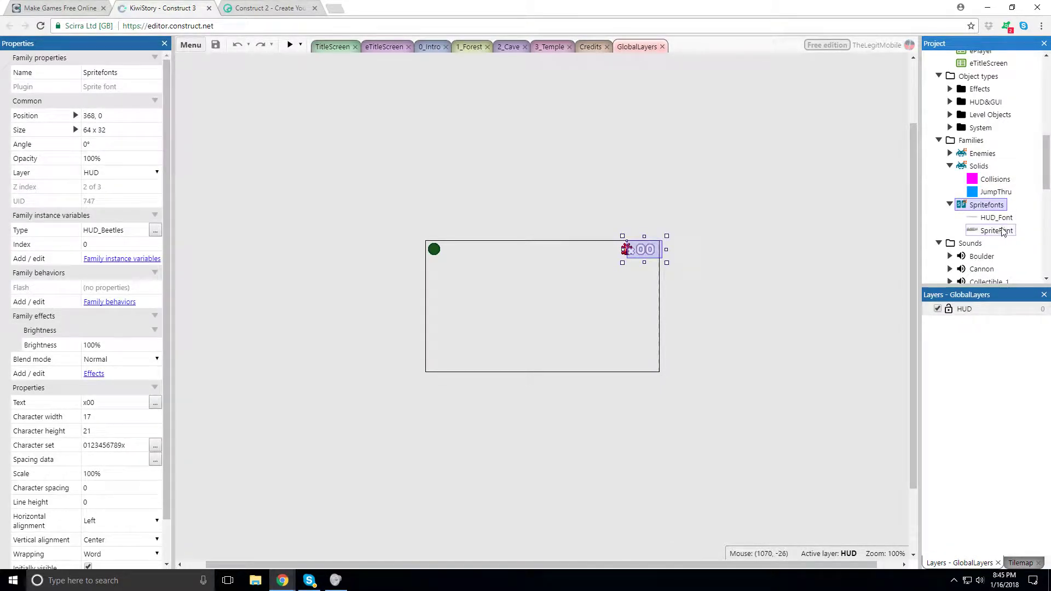
{"action": "left_click", "coordinate": [988, 219]}
{"action": "left_click", "coordinate": [991, 231]}
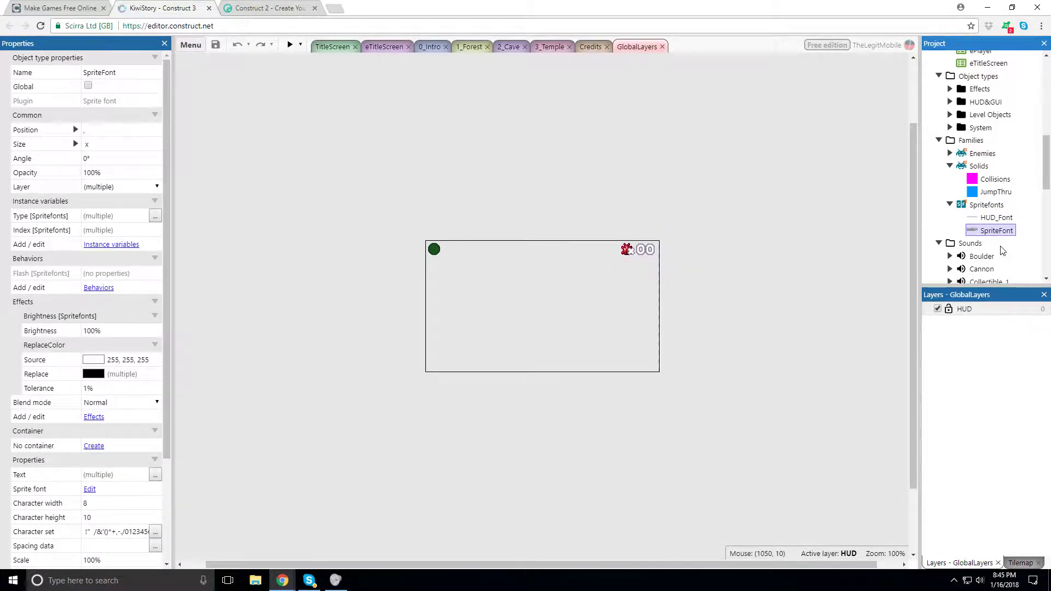
Browse the project's sound and music files down to the Videos folder
{"action": "scroll", "coordinate": [990, 236], "scroll_direction": "down", "scroll_amount": 2}
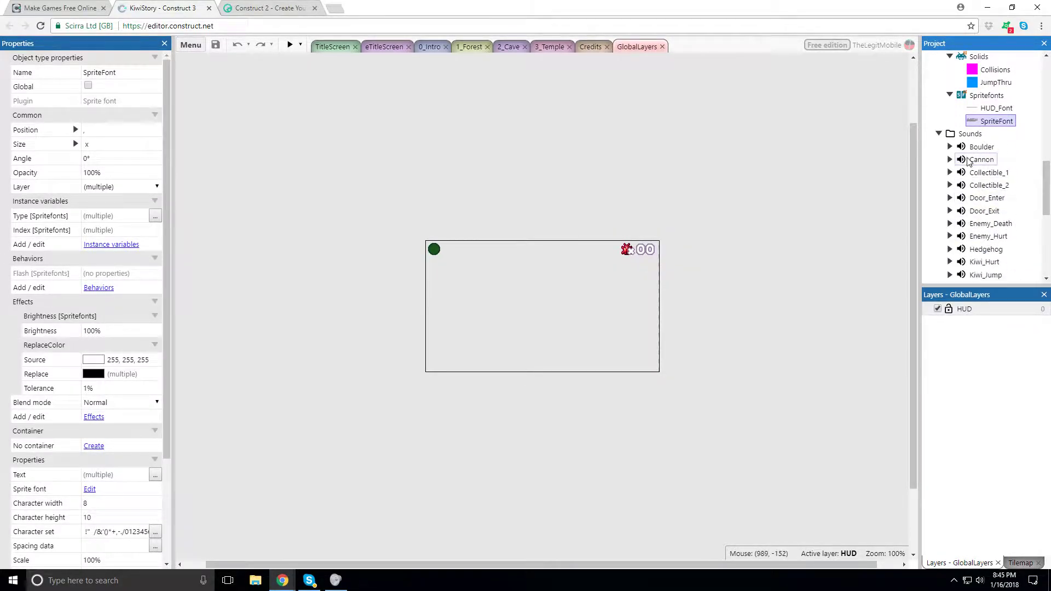
{"action": "scroll", "coordinate": [976, 203], "scroll_direction": "down", "scroll_amount": 1}
{"action": "scroll", "coordinate": [976, 203], "scroll_direction": "down", "scroll_amount": 3}
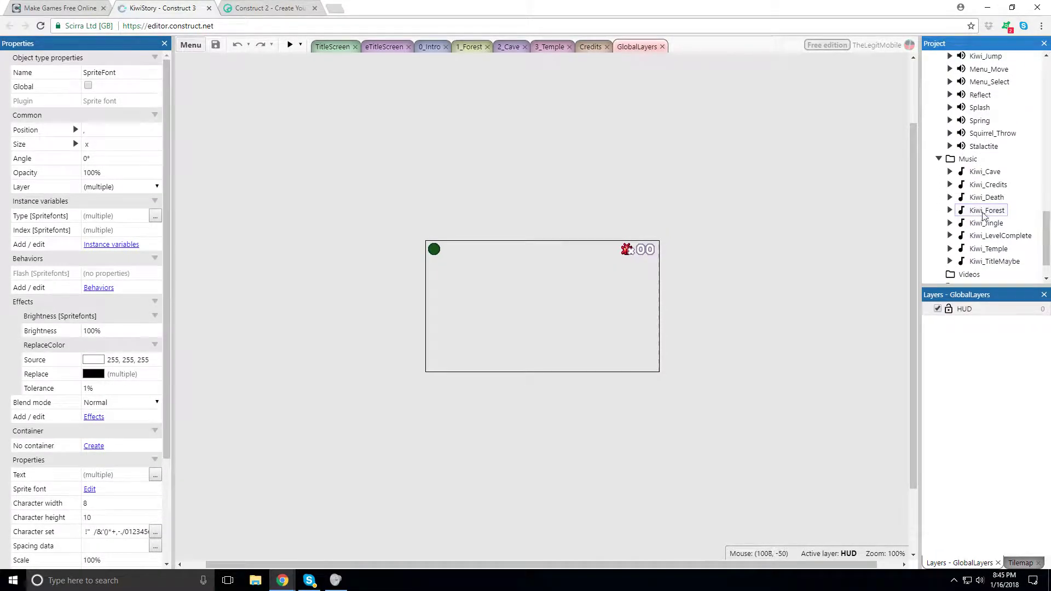
{"action": "scroll", "coordinate": [984, 159], "scroll_direction": "down", "scroll_amount": 1}
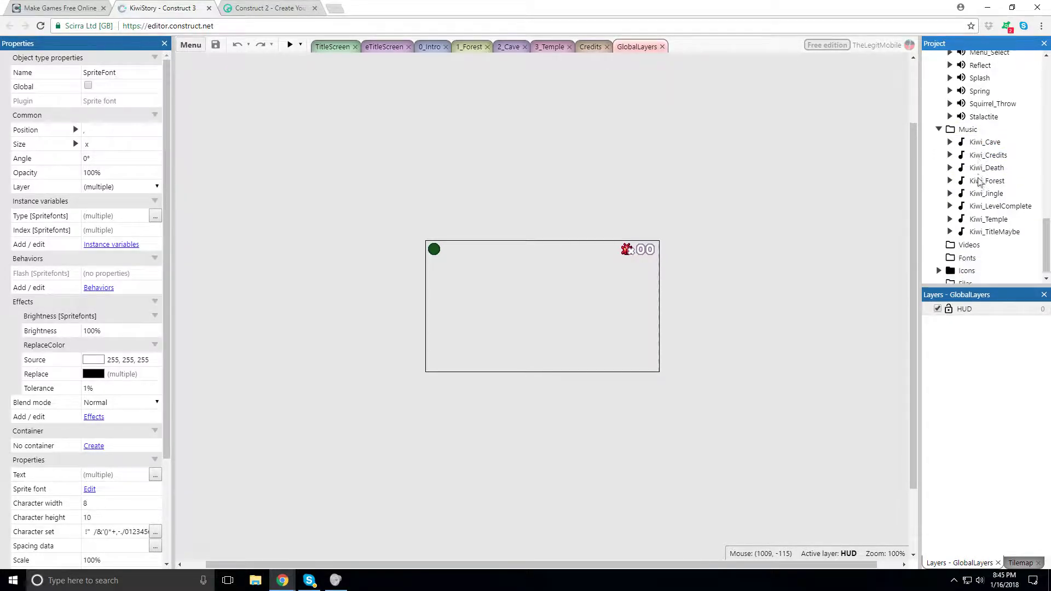
{"action": "left_click", "coordinate": [969, 238]}
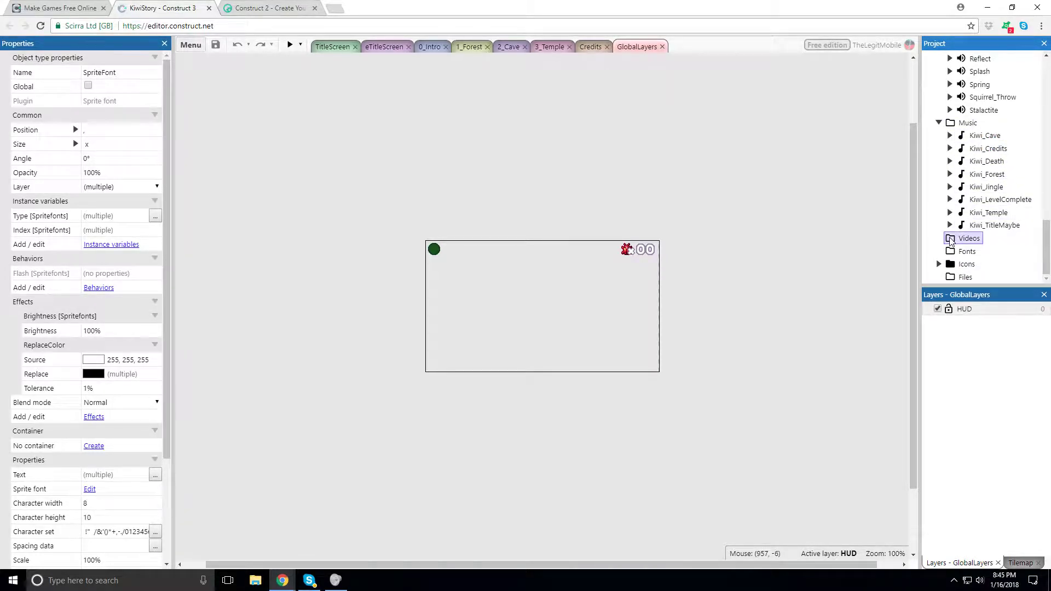
Expand the Icons folder and look through its icon image files down to icon-32.png
{"action": "left_click", "coordinate": [937, 265]}
{"action": "scroll", "coordinate": [980, 235], "scroll_direction": "down", "scroll_amount": 2}
{"action": "left_click", "coordinate": [988, 200]}
{"action": "left_click", "coordinate": [985, 227]}
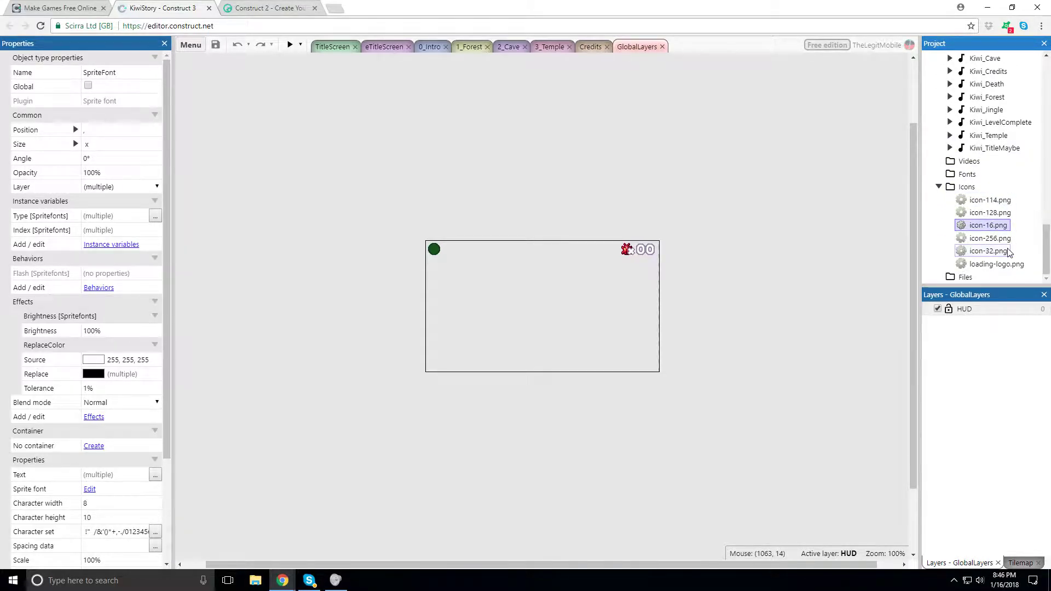
{"action": "left_click", "coordinate": [978, 252]}
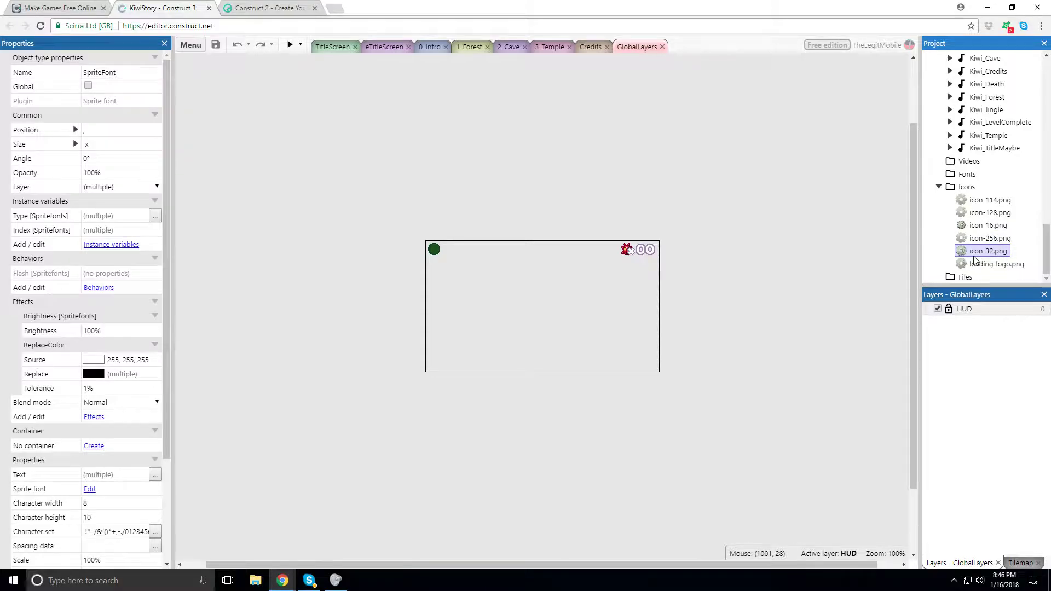
Open icon-32.png in the image editor, inspect the image and close the editor
{"action": "double_click", "coordinate": [974, 255]}
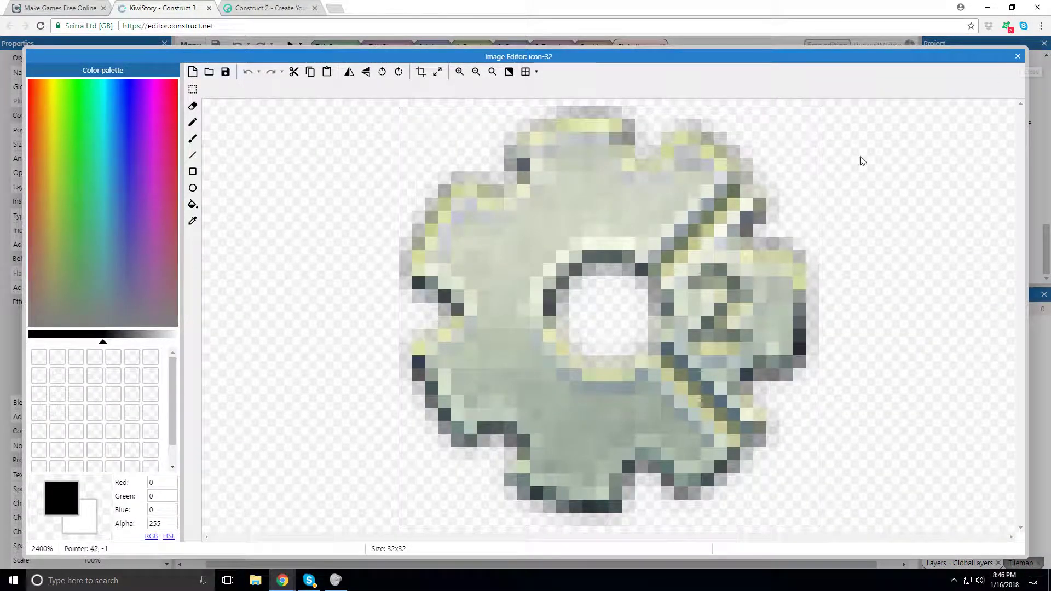
{"action": "left_click", "coordinate": [1018, 57]}
{"action": "scroll", "coordinate": [675, 380], "scroll_direction": "down", "scroll_amount": 2}
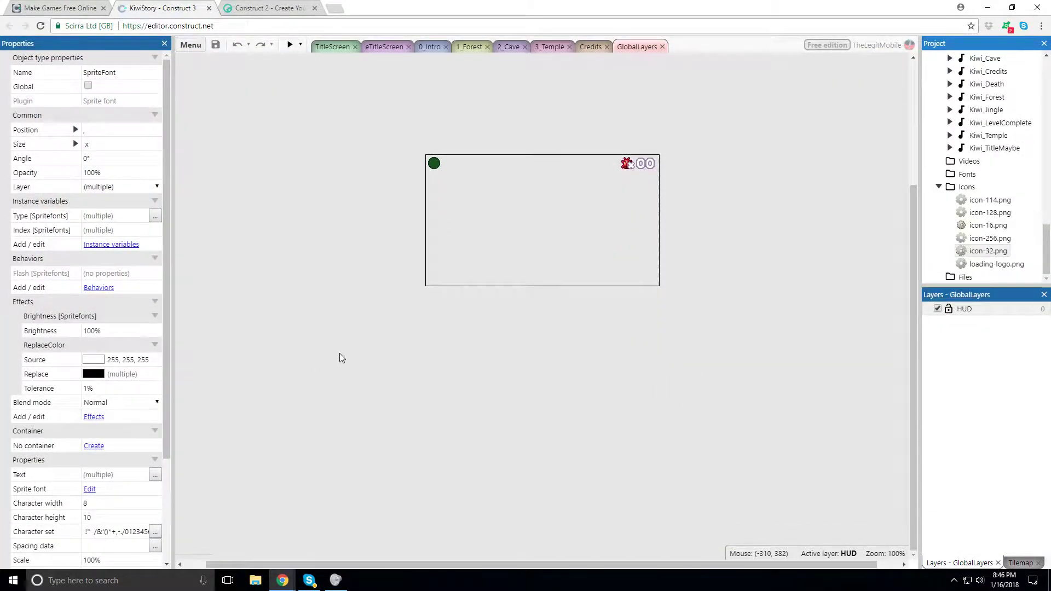
{"action": "scroll", "coordinate": [493, 328], "scroll_direction": "up", "scroll_amount": 3}
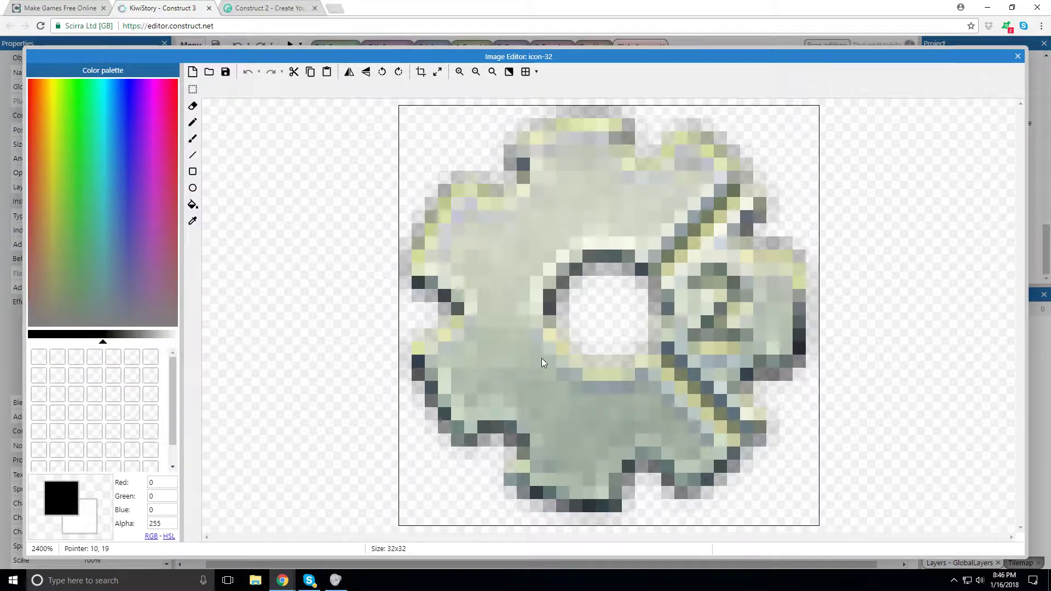
{"action": "scroll", "coordinate": [542, 359], "scroll_direction": "up", "scroll_amount": 2}
{"action": "scroll", "coordinate": [541, 359], "scroll_direction": "down", "scroll_amount": 10}
{"action": "scroll", "coordinate": [540, 360], "scroll_direction": "up", "scroll_amount": 1}
{"action": "scroll", "coordinate": [541, 360], "scroll_direction": "down", "scroll_amount": 1}
{"action": "left_click", "coordinate": [1017, 57]}
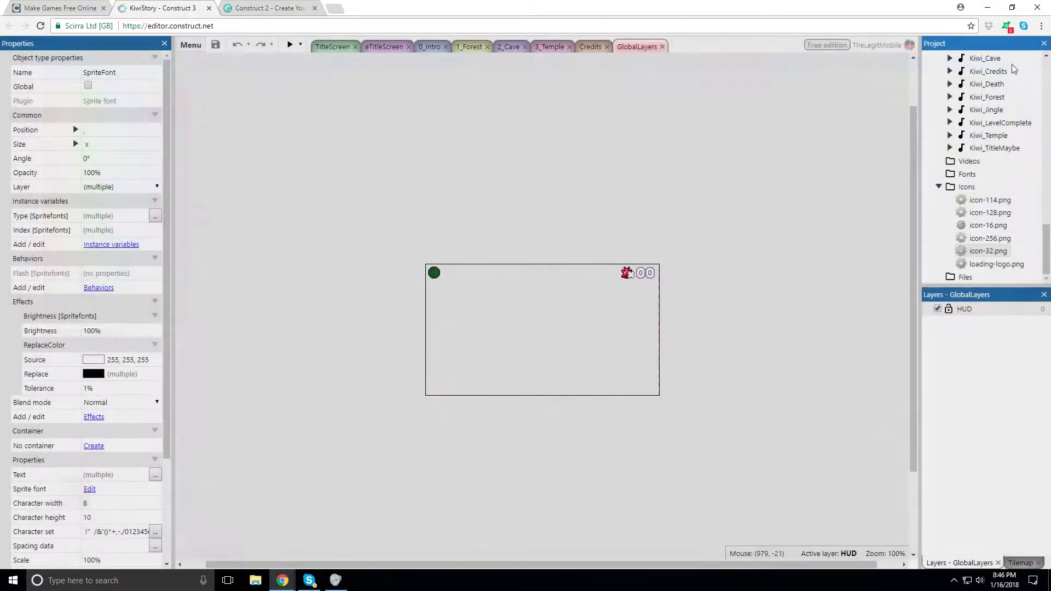
Review the 0_Intro layout and the eCamera event sheet, and return to the eTitleScreen event sheet
{"action": "left_click", "coordinate": [378, 47]}
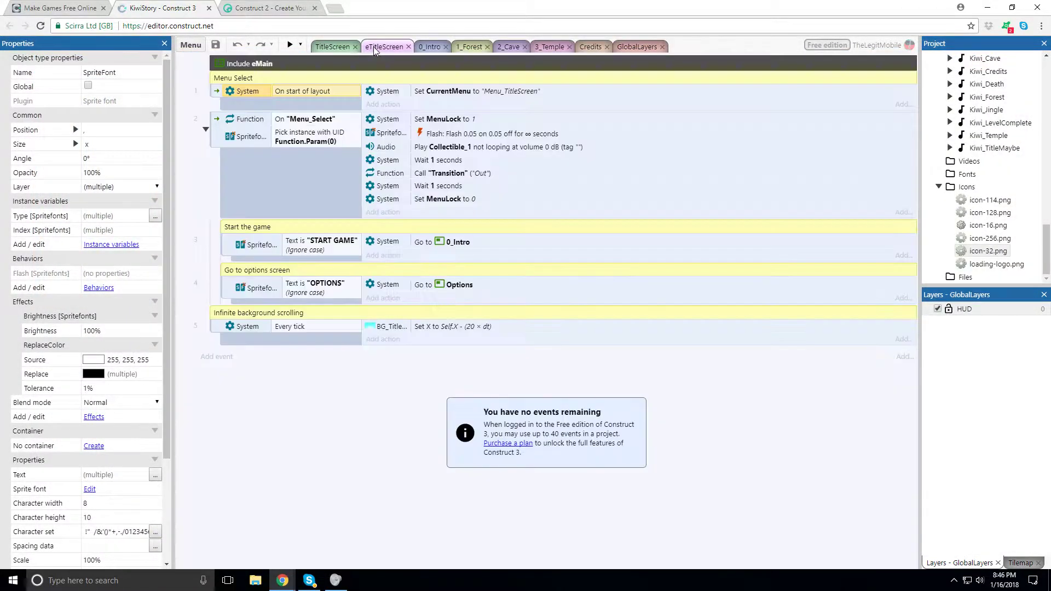
{"action": "left_click", "coordinate": [422, 48]}
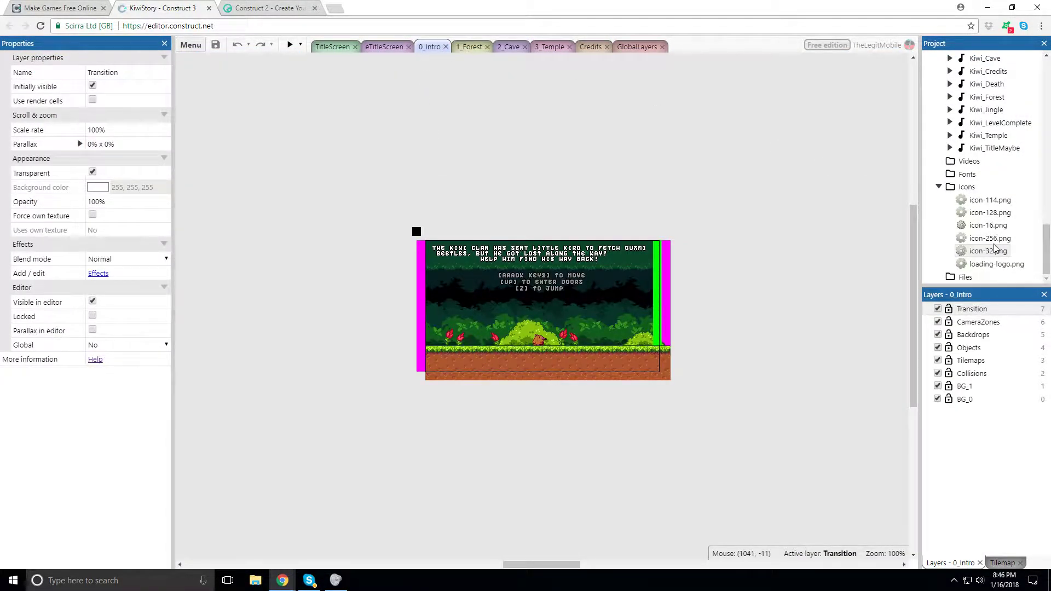
{"action": "scroll", "coordinate": [969, 234], "scroll_direction": "up", "scroll_amount": 10}
{"action": "double_click", "coordinate": [967, 228]}
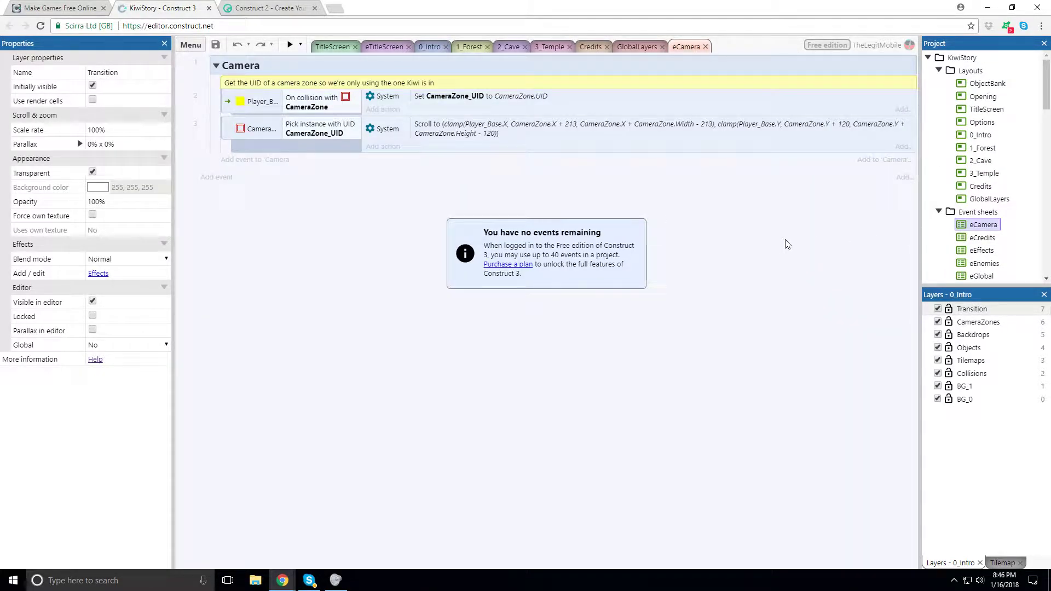
{"action": "scroll", "coordinate": [980, 235], "scroll_direction": "down", "scroll_amount": 1}
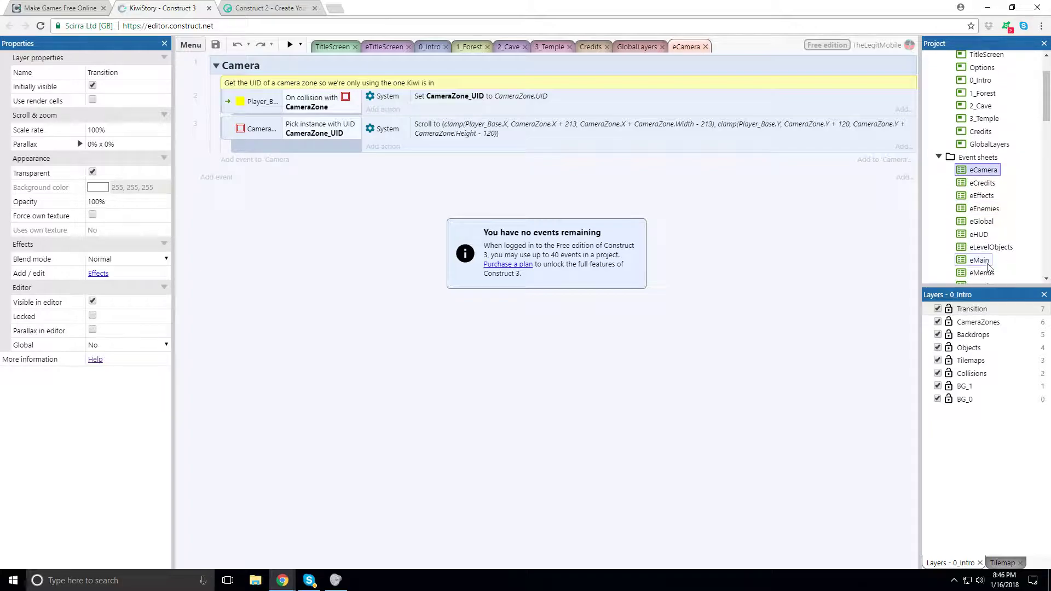
{"action": "scroll", "coordinate": [980, 236], "scroll_direction": "up", "scroll_amount": 1}
{"action": "left_click", "coordinate": [384, 47]}
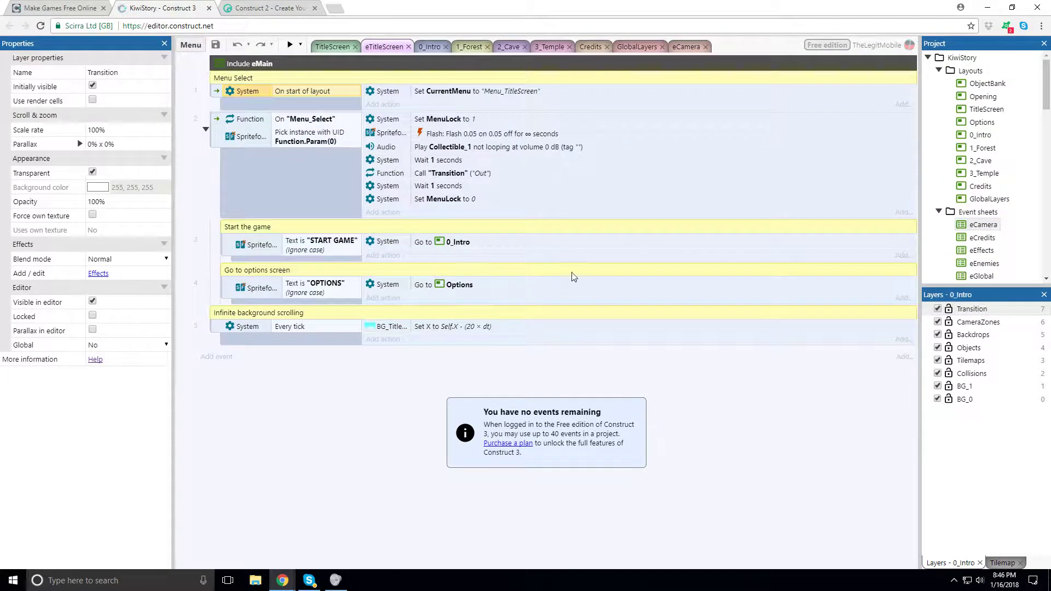
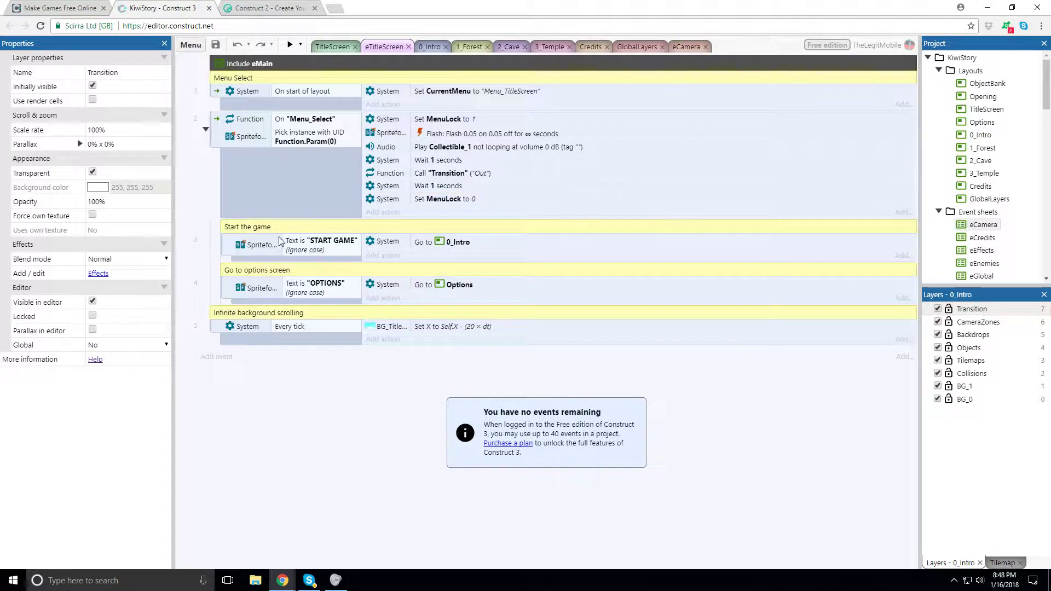
Try to add a new event to the eTitleScreen event sheet
{"action": "right_click", "coordinate": [249, 390]}
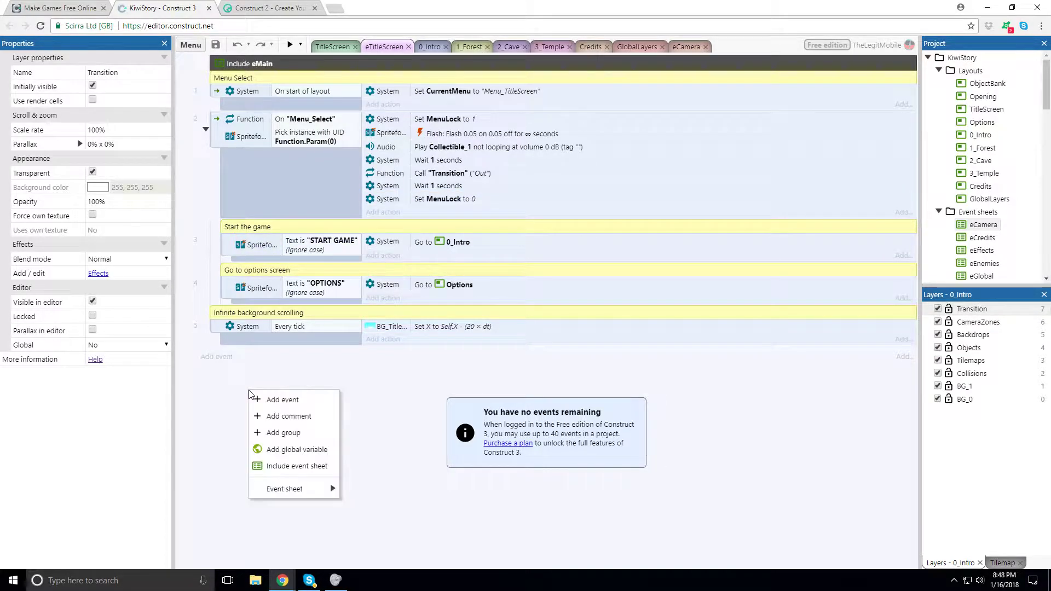
{"action": "left_click", "coordinate": [285, 402]}
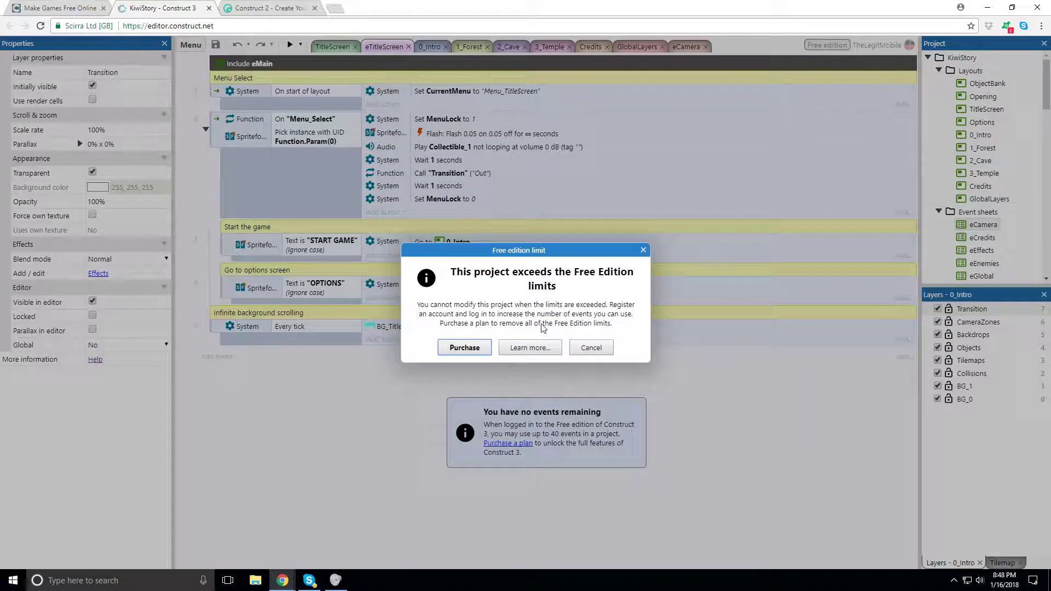
{"action": "left_click", "coordinate": [643, 251]}
Create a new project named Test with the SD landscape 16:9 preset, optimized for pixel art
{"action": "left_click", "coordinate": [199, 47]}
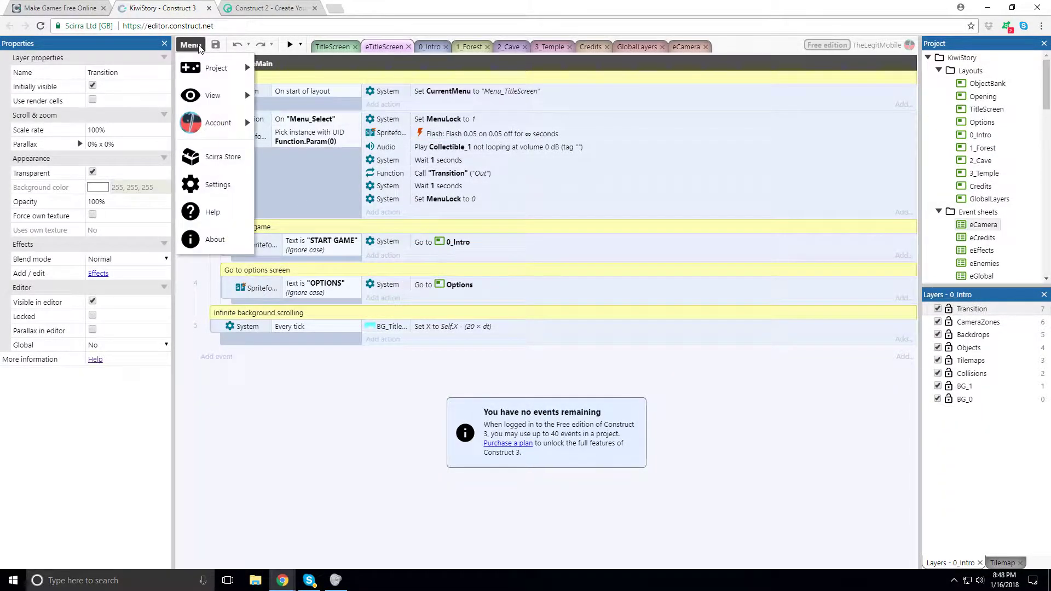
{"action": "mouse_move", "coordinate": [219, 67]}
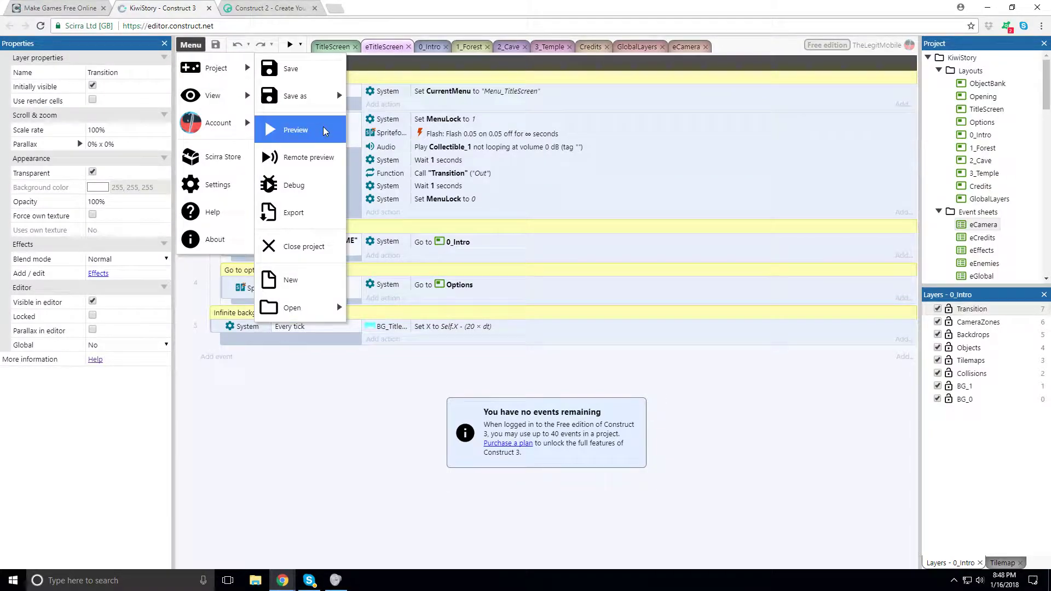
{"action": "left_click", "coordinate": [307, 281]}
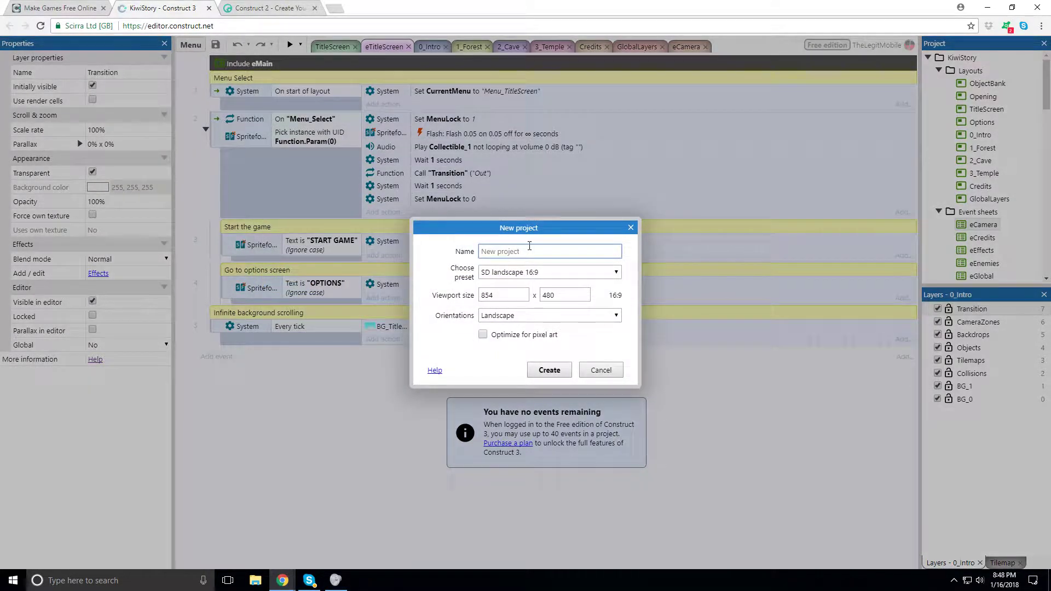
{"action": "type", "text": "Test"}
{"action": "left_click", "coordinate": [482, 334]}
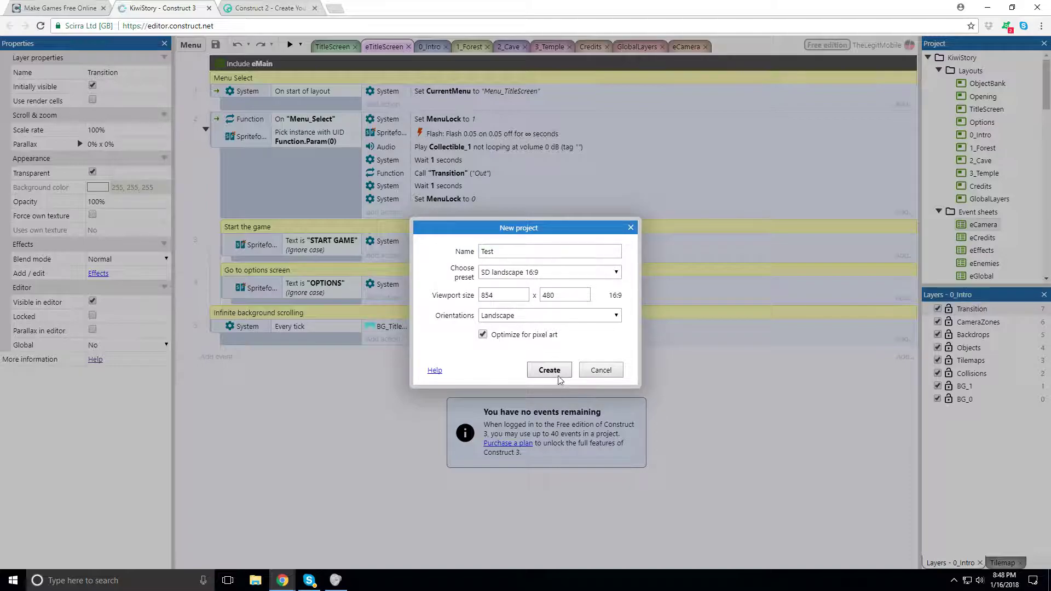
{"action": "left_click", "coordinate": [549, 370]}
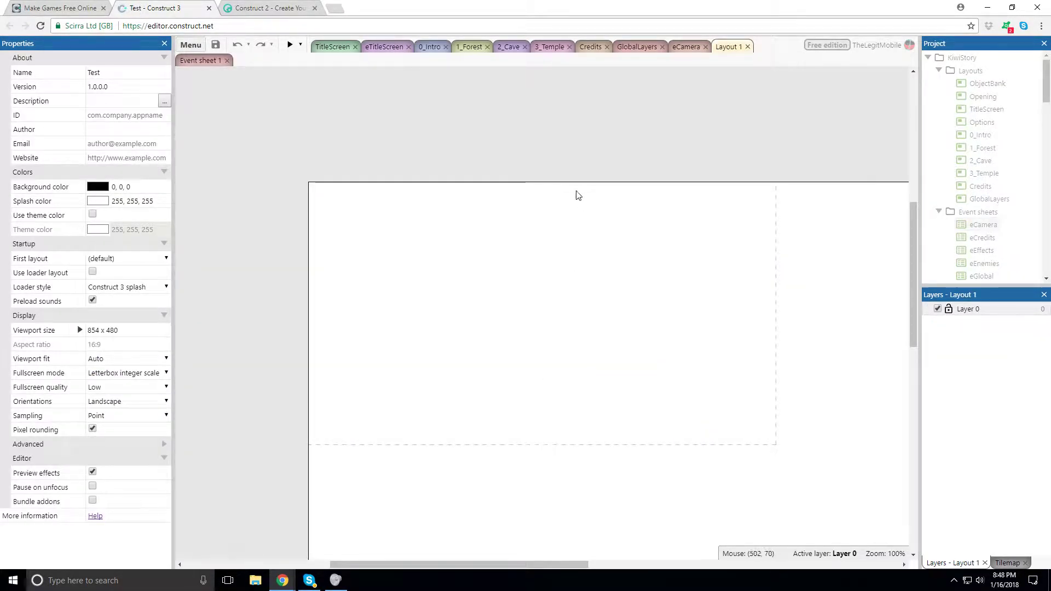
Close all open KiwiStory layouts and event sheets, leaving only the Test project's Layout 1 and Event sheet 1 open
{"action": "left_click", "coordinate": [355, 46]}
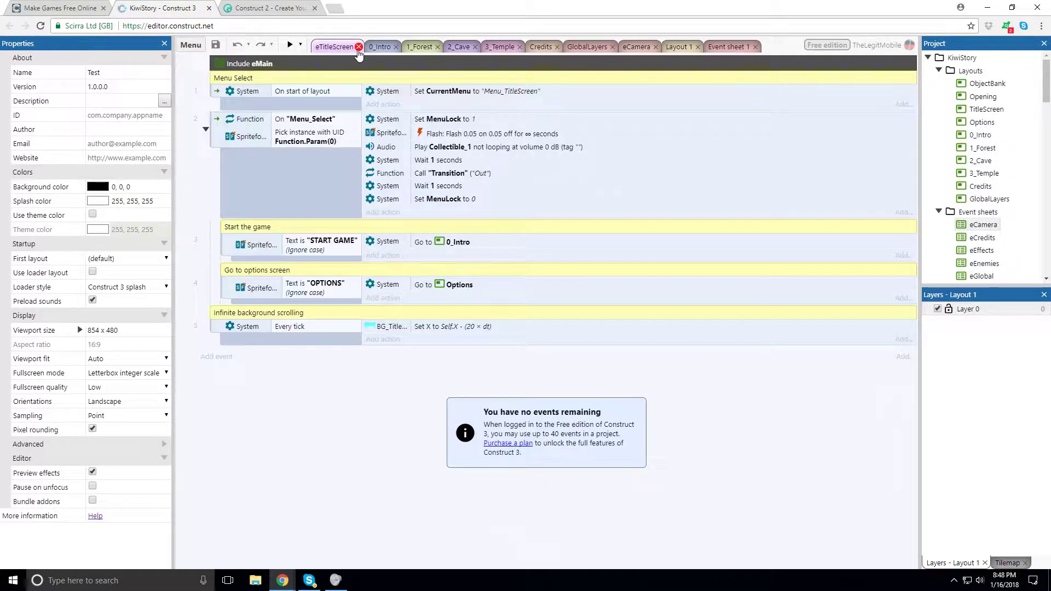
{"action": "left_click", "coordinate": [359, 47]}
{"action": "left_click", "coordinate": [343, 47]}
{"action": "left_click", "coordinate": [343, 48]}
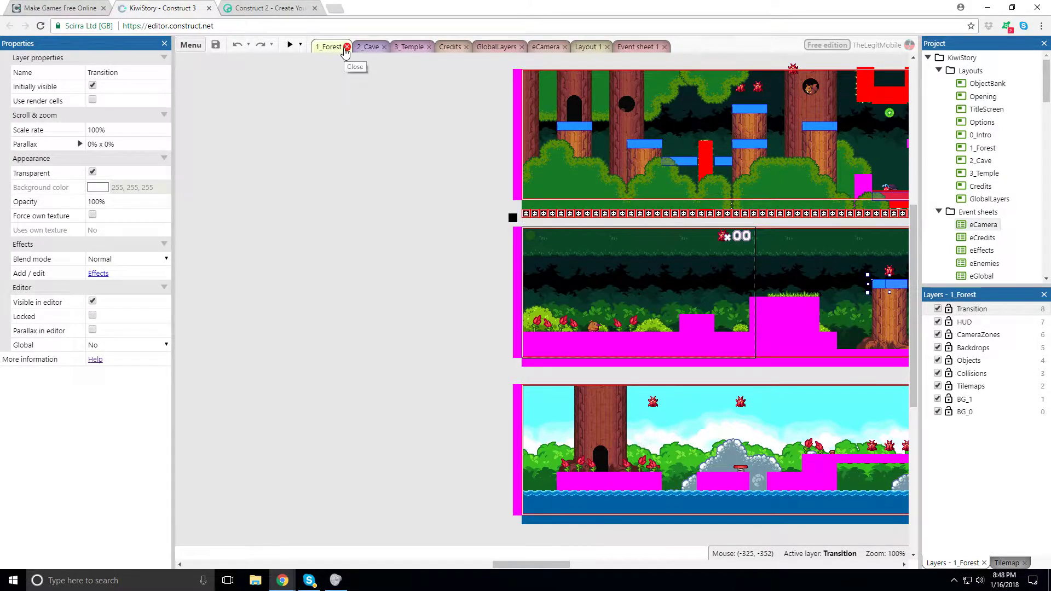
{"action": "left_click", "coordinate": [343, 48]}
{"action": "left_click", "coordinate": [350, 47]}
{"action": "left_click", "coordinate": [339, 47]}
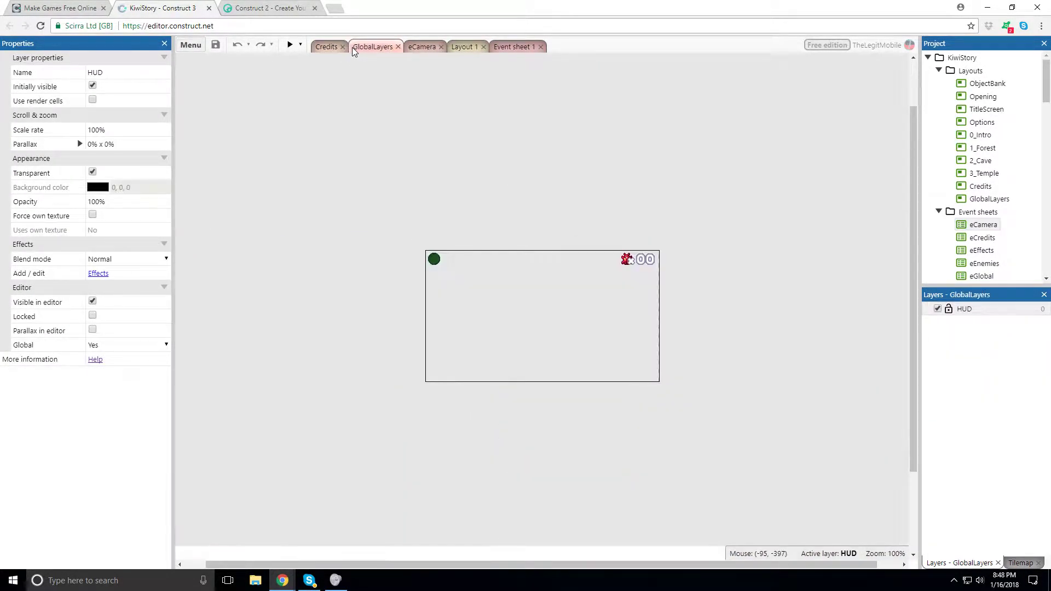
{"action": "left_click", "coordinate": [359, 47]}
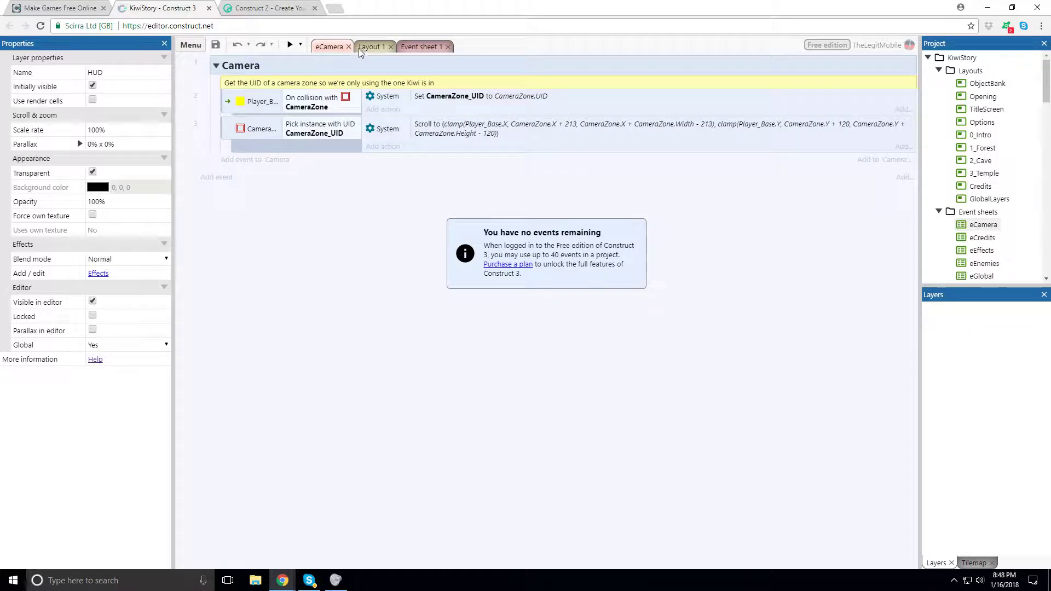
{"action": "left_click", "coordinate": [356, 47]}
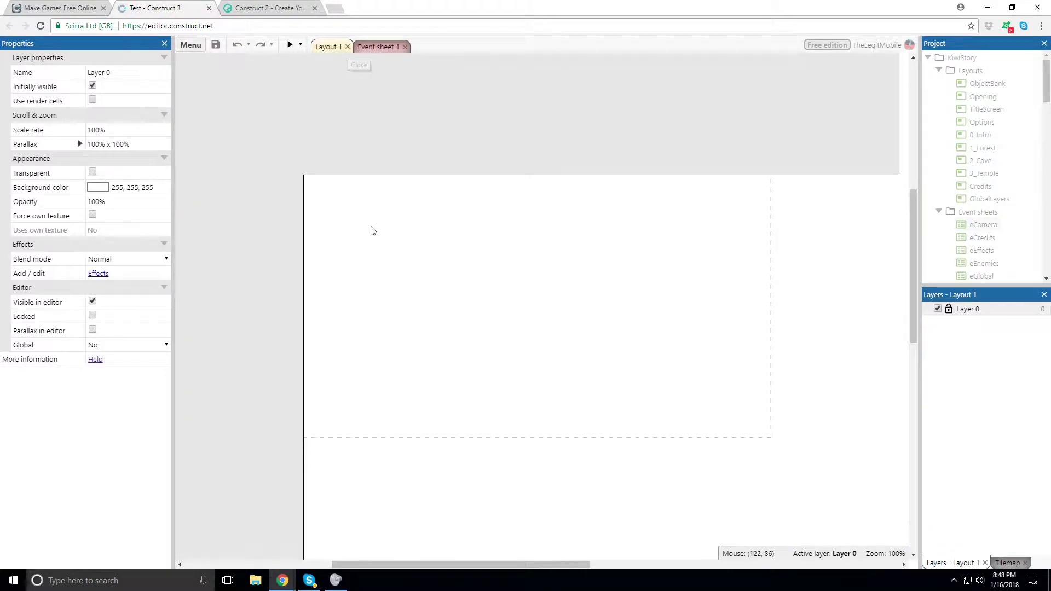
Check the new project's Event sheet 1 and return to Layout 1 to look over its empty canvas
{"action": "left_click", "coordinate": [378, 46]}
{"action": "left_click", "coordinate": [334, 48]}
{"action": "scroll", "coordinate": [490, 382], "scroll_direction": "up", "scroll_amount": 5}
{"action": "scroll", "coordinate": [491, 383], "scroll_direction": "down", "scroll_amount": 5}
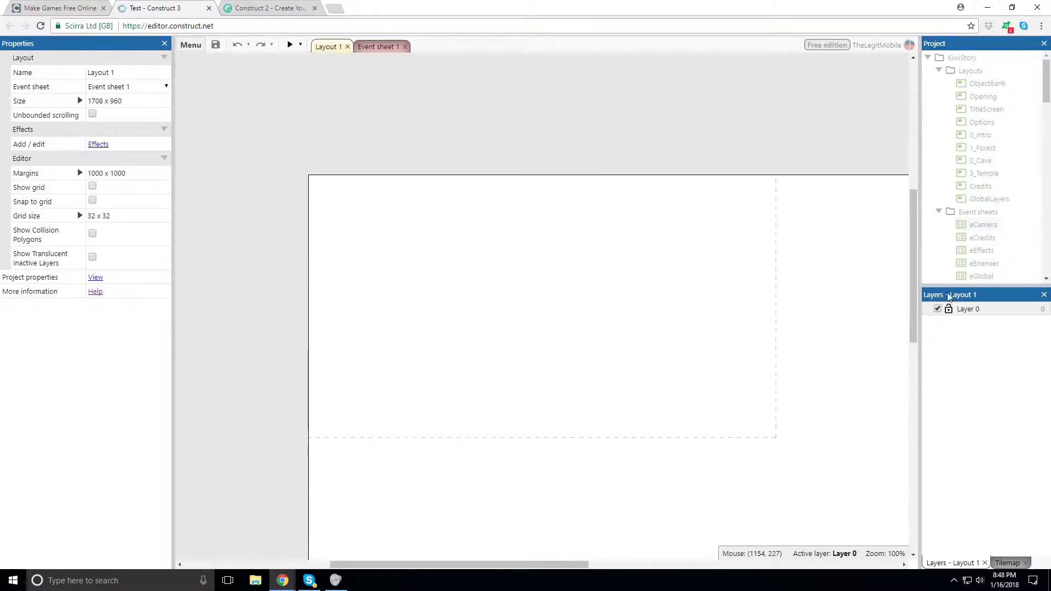
Close the Project, Layers and Tilemap panes to clear the workspace around Layout 1
{"action": "left_click", "coordinate": [1043, 44]}
{"action": "left_click", "coordinate": [1043, 45]}
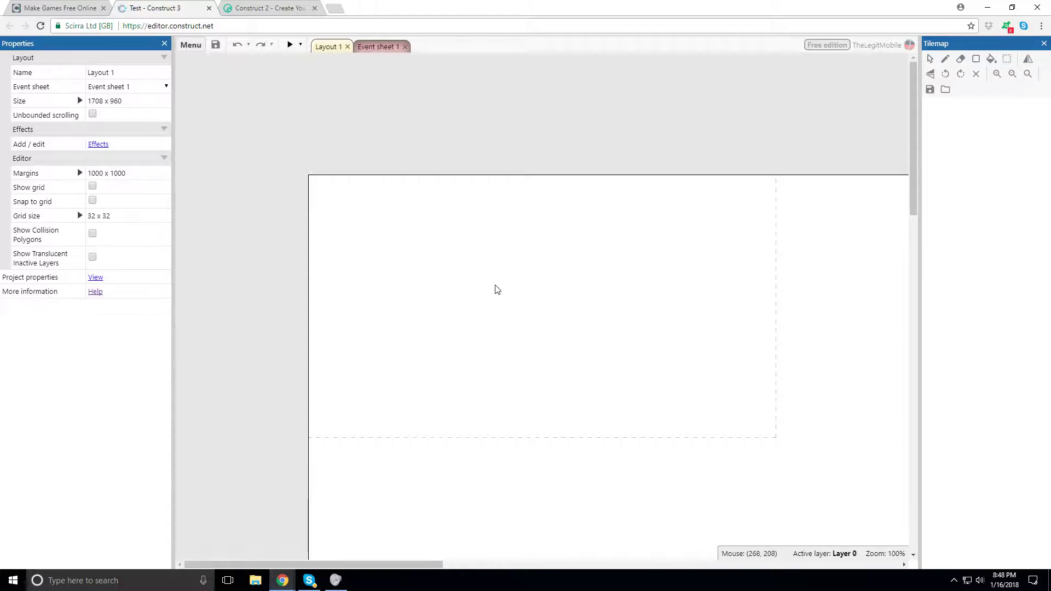
{"action": "left_click", "coordinate": [1043, 44]}
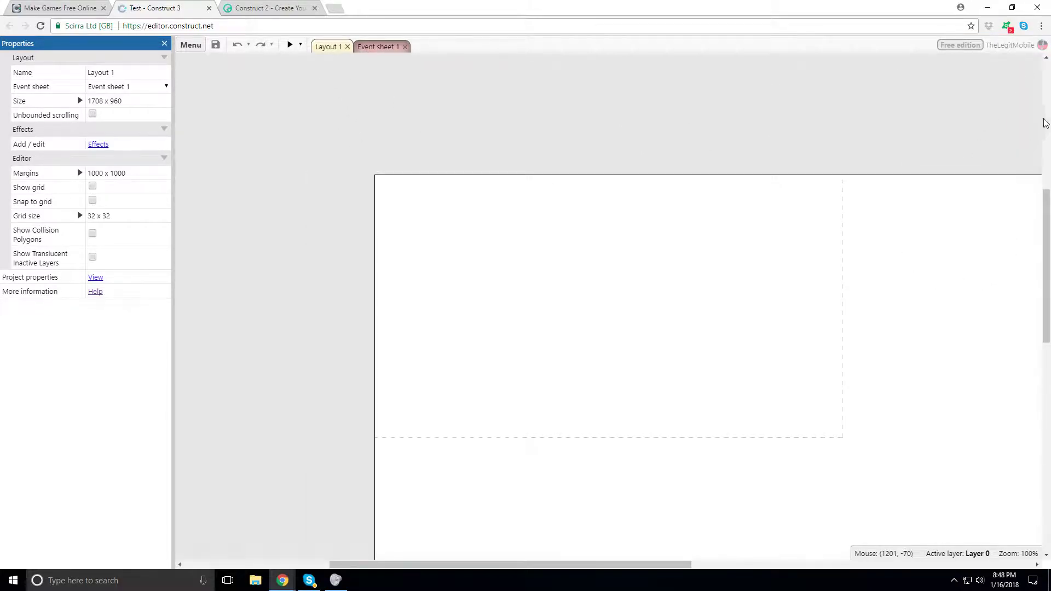
Show the Project Bar again and dock it along the side of the workspace opposite the Properties Bar
{"action": "left_click", "coordinate": [191, 44]}
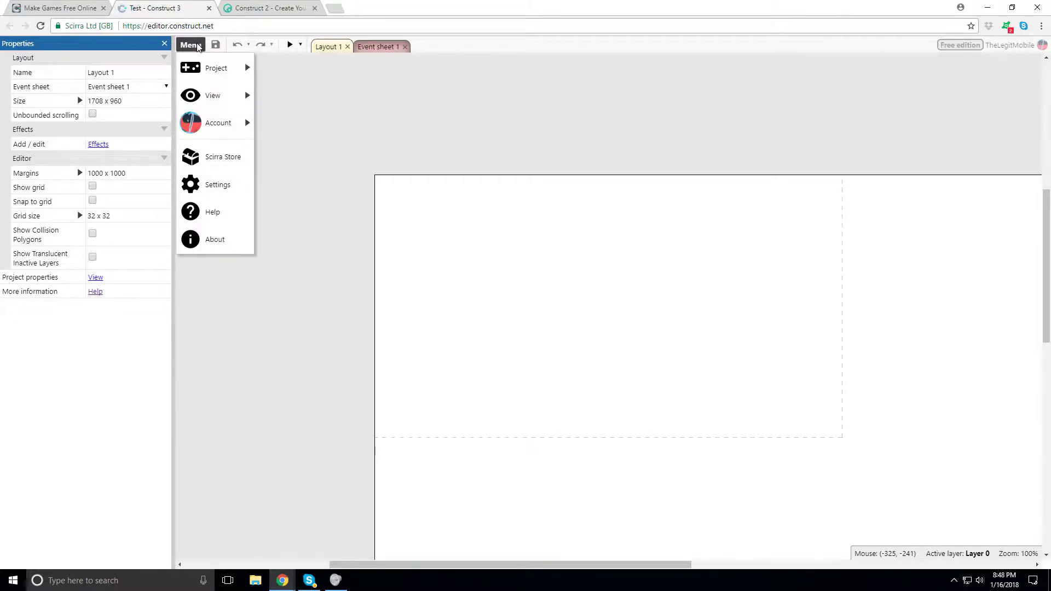
{"action": "mouse_move", "coordinate": [224, 98]}
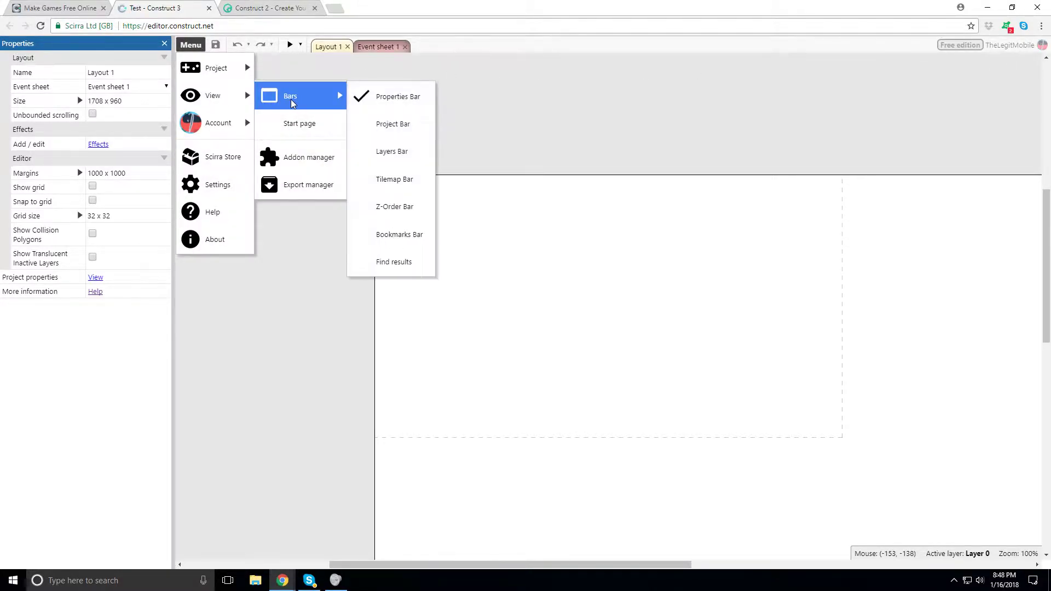
{"action": "left_click", "coordinate": [393, 124]}
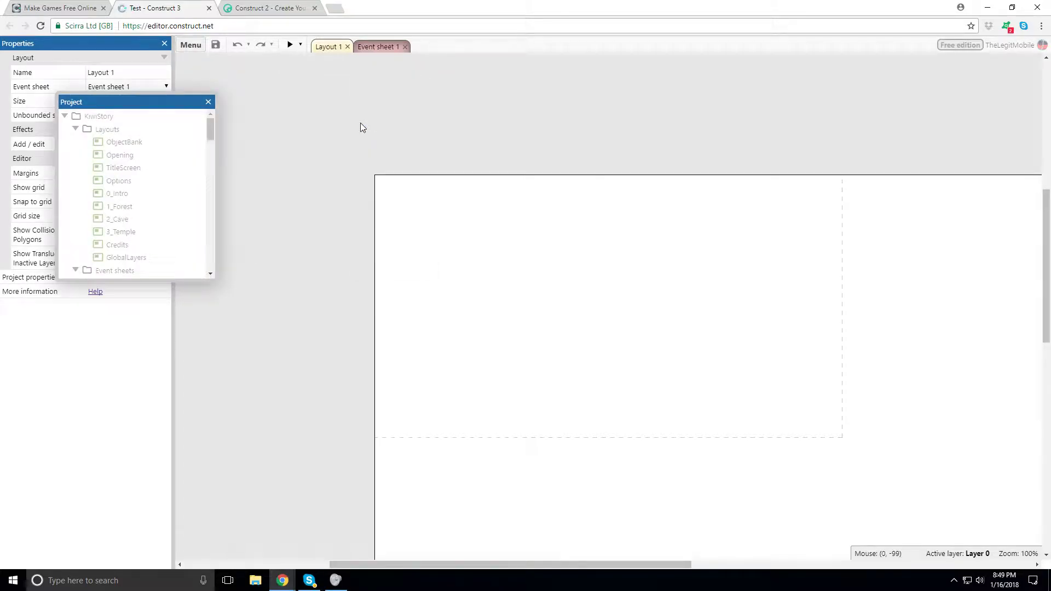
{"action": "left_click_drag", "start_coordinate": [183, 101], "coordinate": [1027, 273]}
Collapse the KiwiStory project tree and close that project, keeping only the Test project open
{"action": "left_click", "coordinate": [897, 58]}
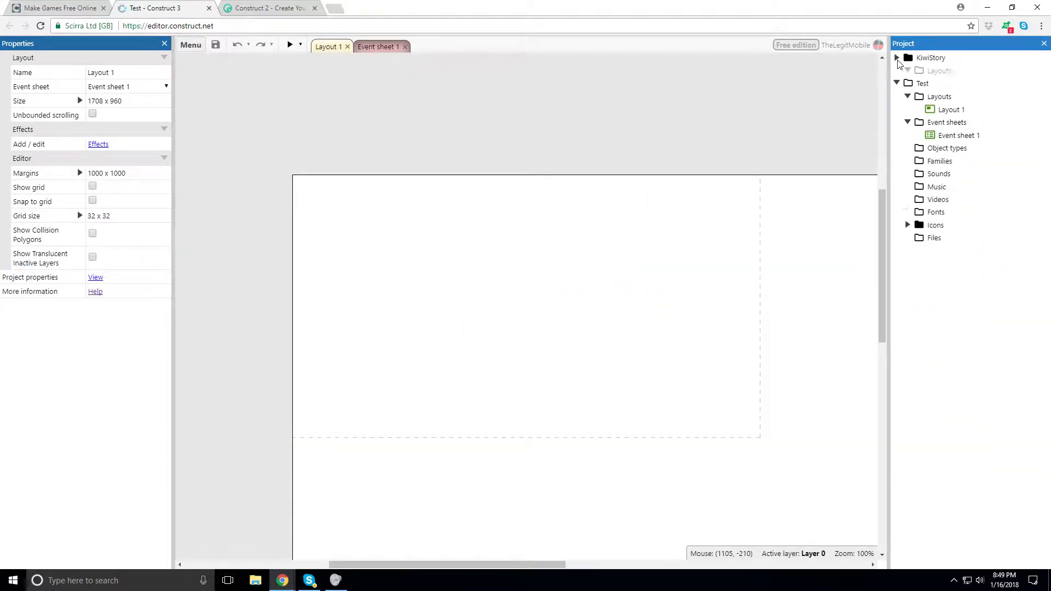
{"action": "right_click", "coordinate": [923, 60]}
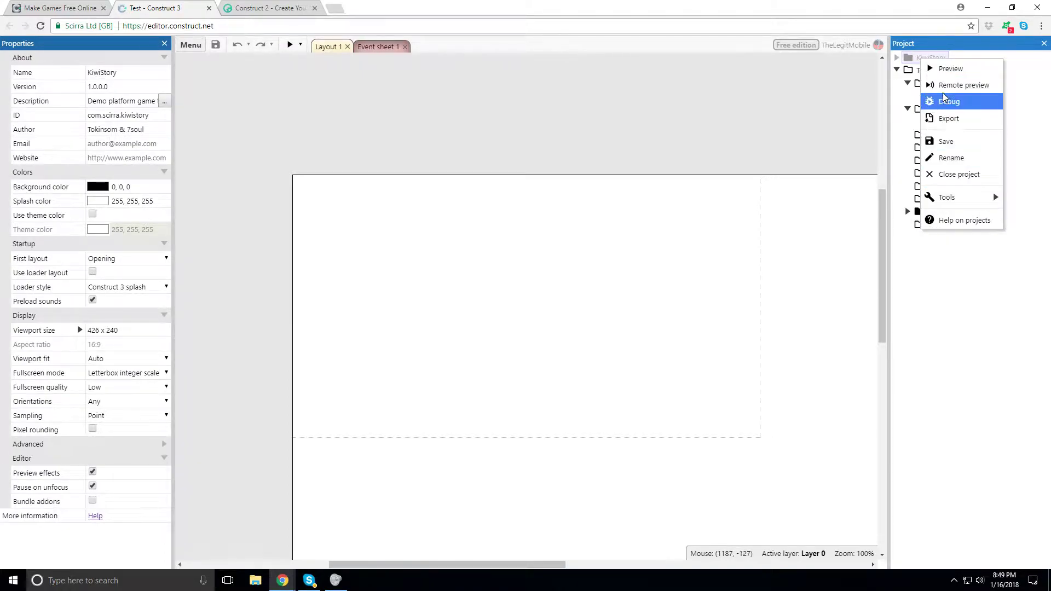
{"action": "left_click", "coordinate": [967, 173]}
{"action": "left_click", "coordinate": [788, 109]}
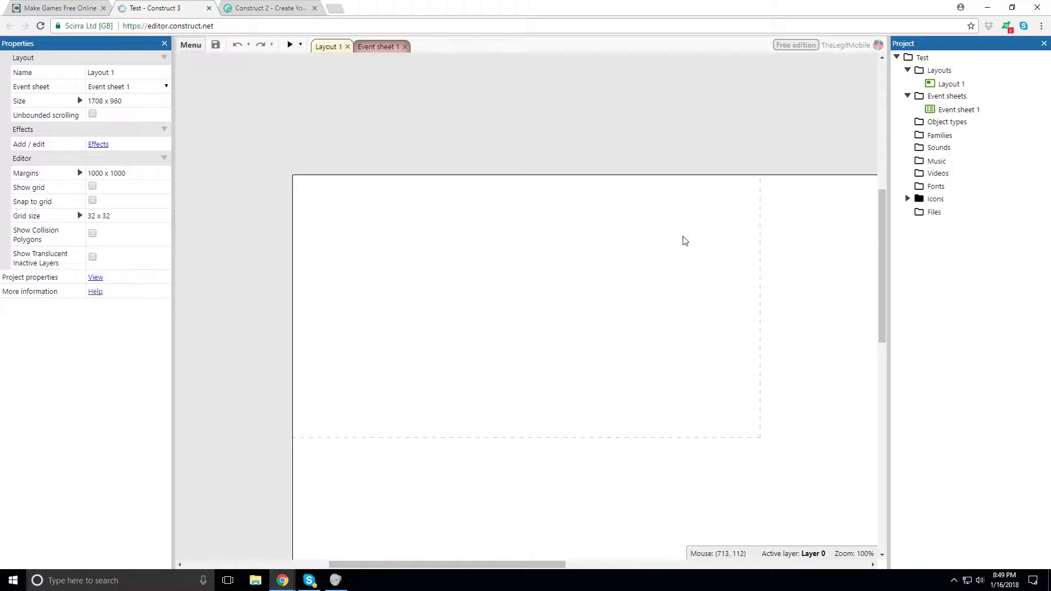
Look over the Test project's empty Layout 1, run a preview of it and close the preview window
{"action": "left_click", "coordinate": [950, 84]}
{"action": "scroll", "coordinate": [495, 303], "scroll_direction": "down", "scroll_amount": 4}
{"action": "scroll", "coordinate": [494, 303], "scroll_direction": "up", "scroll_amount": 4}
{"action": "scroll", "coordinate": [494, 304], "scroll_direction": "down", "scroll_amount": 3}
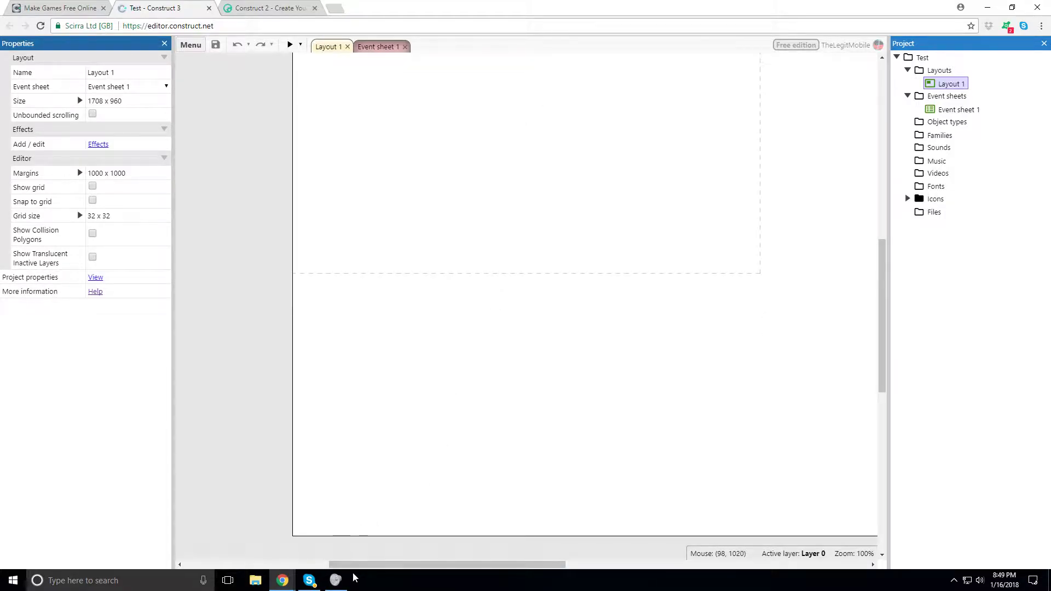
{"action": "scroll", "coordinate": [463, 227], "scroll_direction": "up", "scroll_amount": 3}
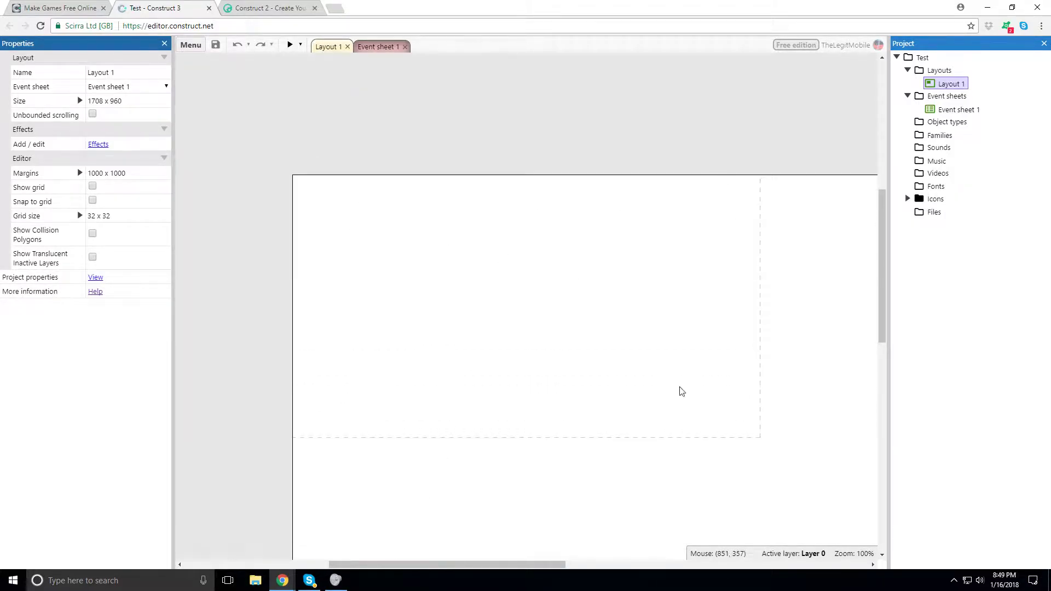
{"action": "left_click", "coordinate": [290, 45]}
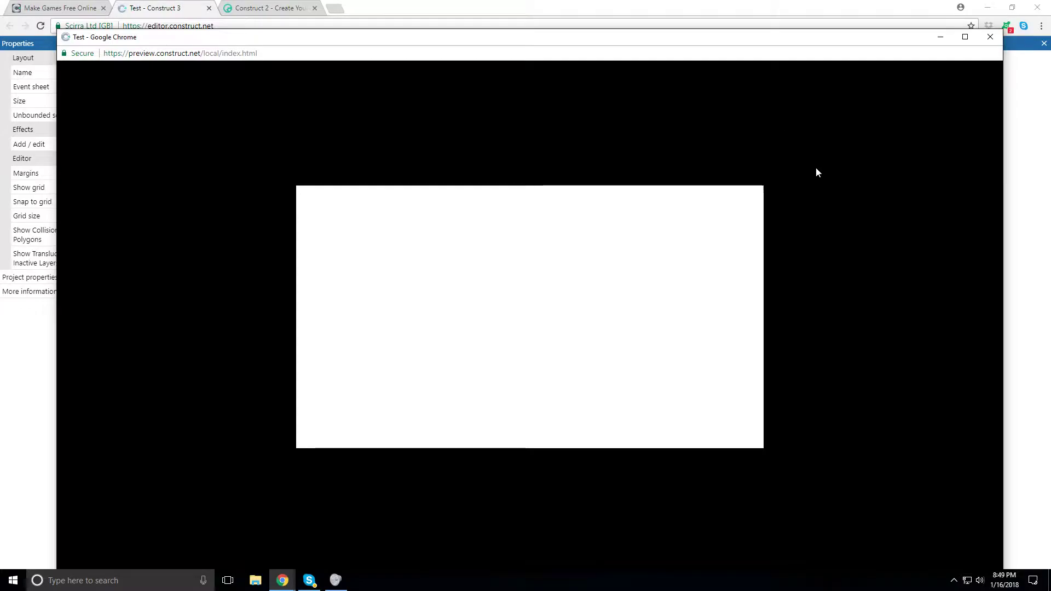
{"action": "left_click", "coordinate": [990, 37]}
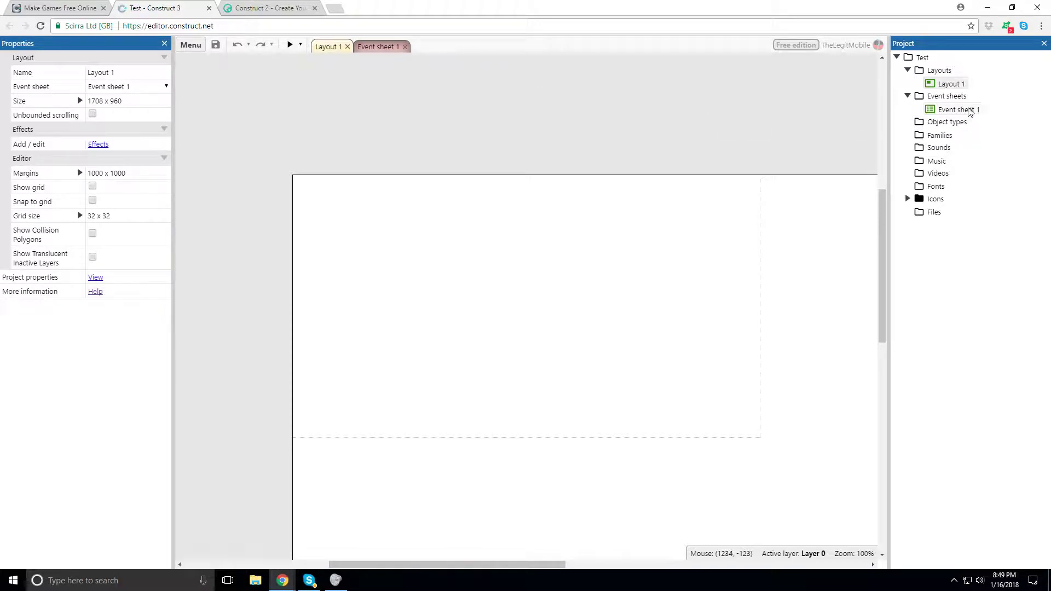
Go to Event sheet 1 and start adding an event with System as the condition's object
{"action": "left_click", "coordinate": [972, 110]}
{"action": "left_click", "coordinate": [405, 228]}
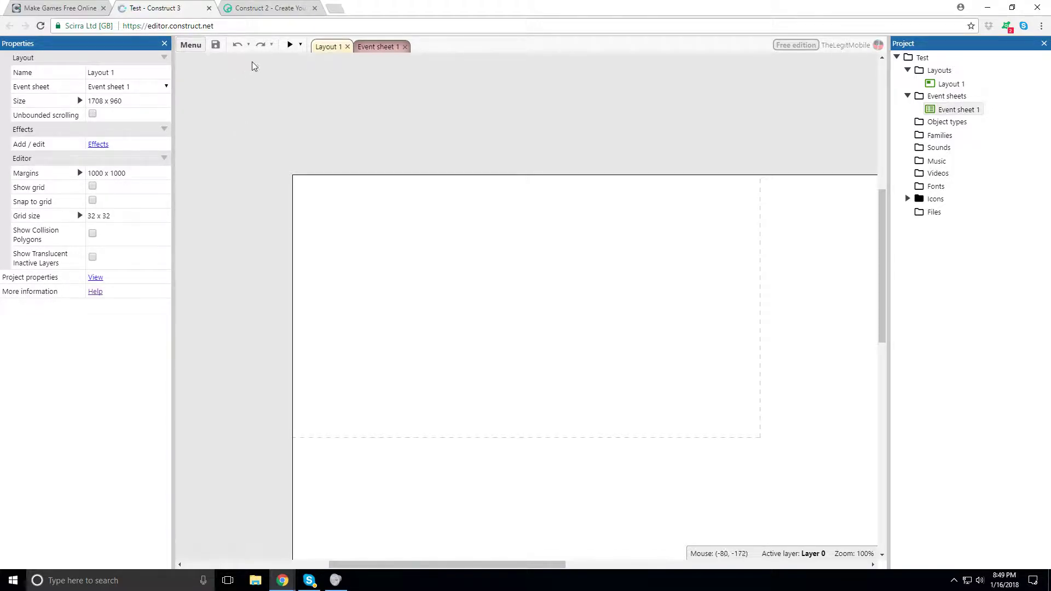
{"action": "left_click", "coordinate": [366, 48]}
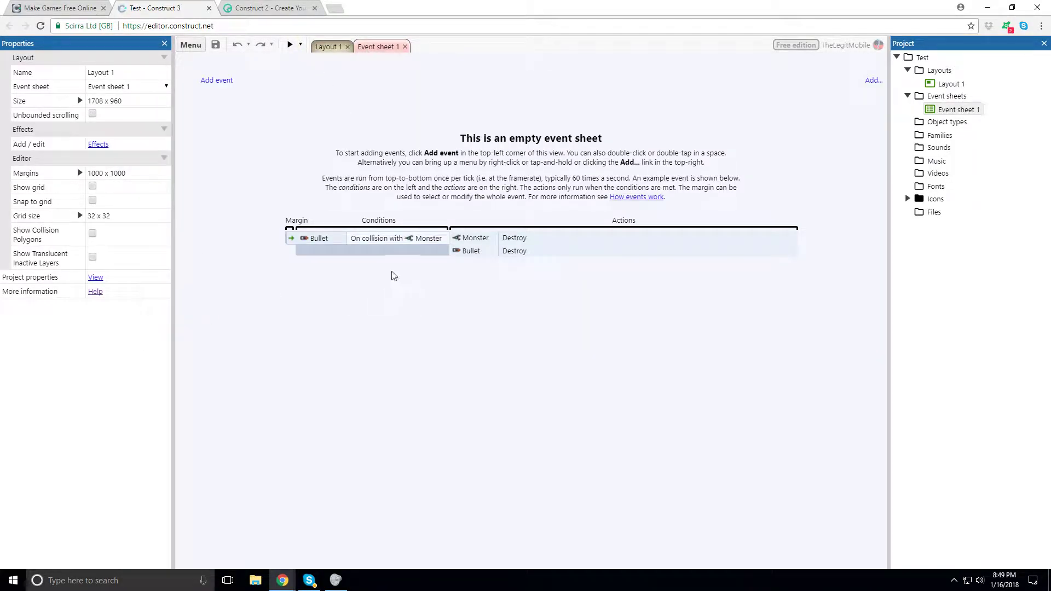
{"action": "left_click", "coordinate": [205, 82]}
{"action": "double_click", "coordinate": [402, 228]}
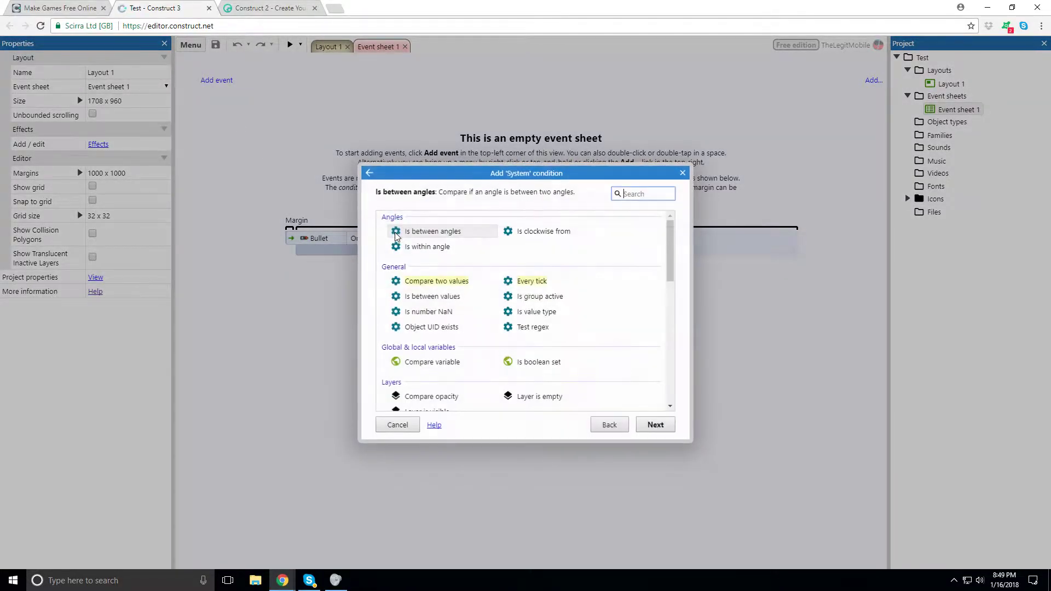
Examine the available System conditions from Angles through Time, and leave the dialog without adding any
{"action": "scroll", "coordinate": [514, 281], "scroll_direction": "down", "scroll_amount": 5}
{"action": "scroll", "coordinate": [514, 281], "scroll_direction": "up", "scroll_amount": 5}
{"action": "left_click", "coordinate": [432, 247]}
{"action": "key", "text": "Left"}
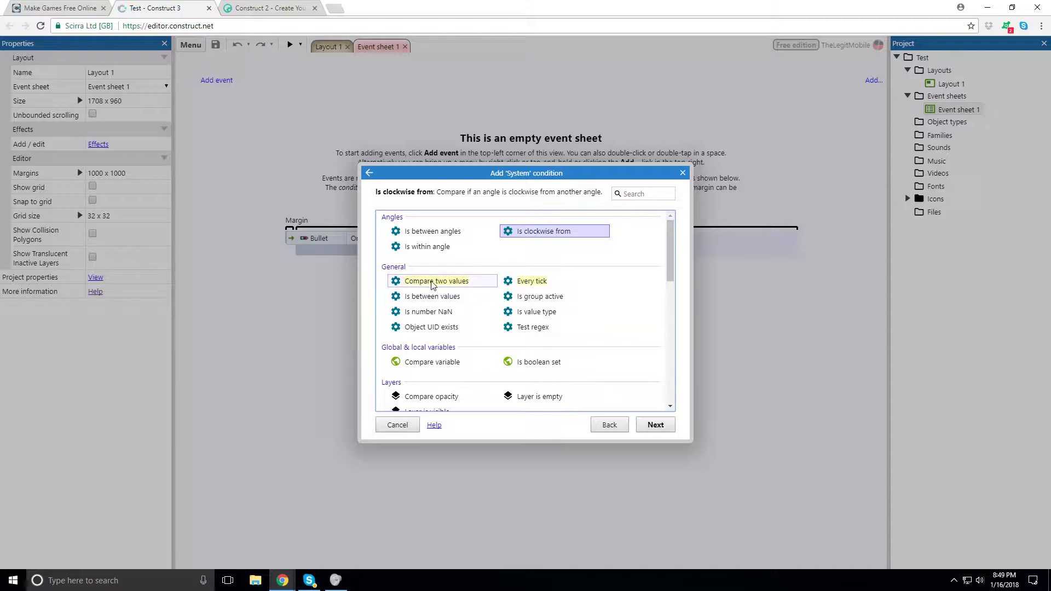
{"action": "scroll", "coordinate": [434, 298], "scroll_direction": "down", "scroll_amount": 2}
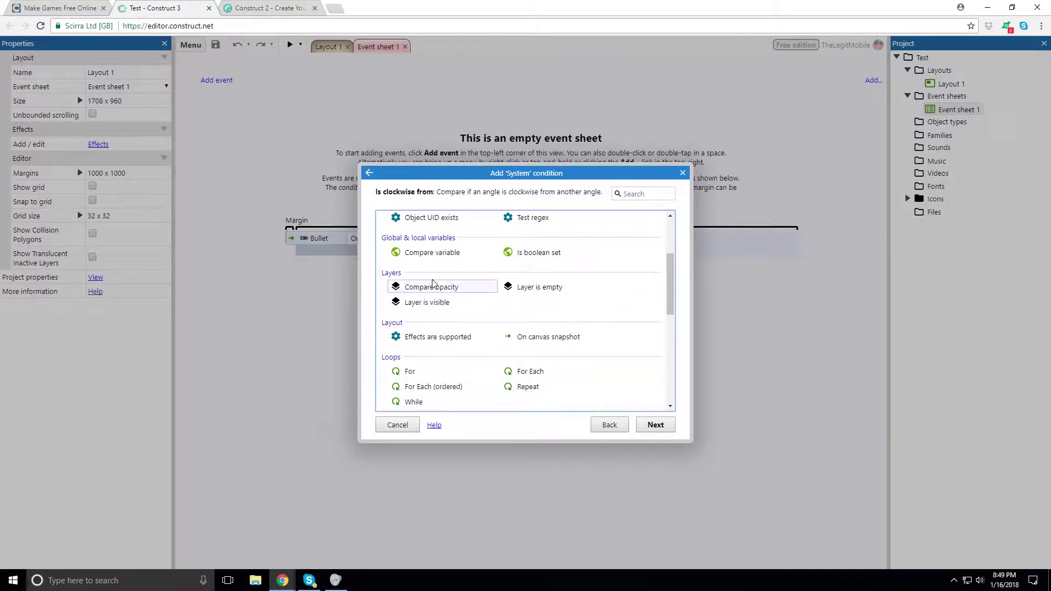
{"action": "scroll", "coordinate": [438, 322], "scroll_direction": "down", "scroll_amount": 2}
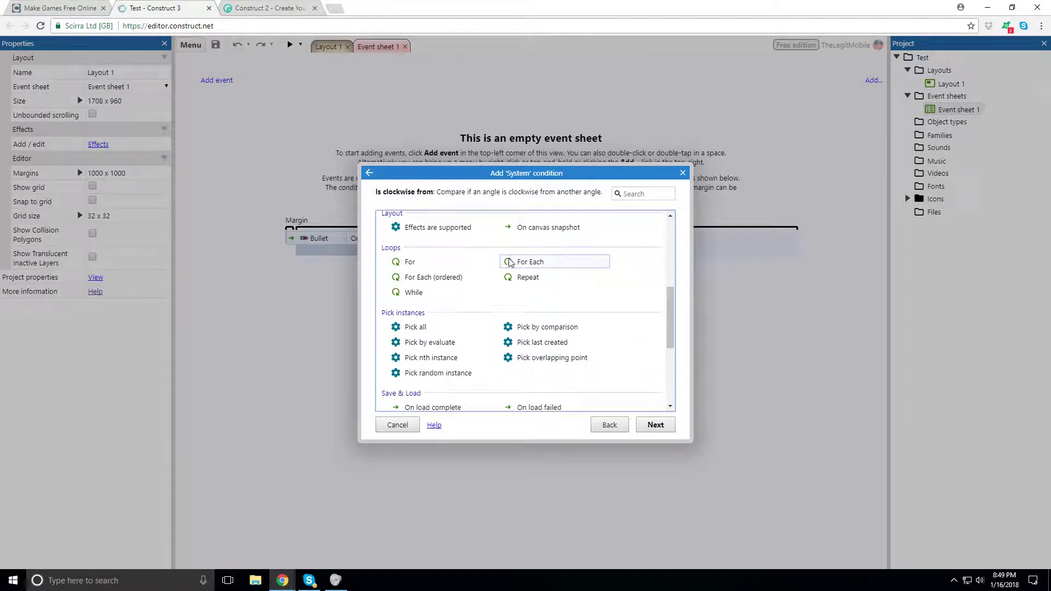
{"action": "scroll", "coordinate": [475, 328], "scroll_direction": "down", "scroll_amount": 1}
{"action": "scroll", "coordinate": [471, 323], "scroll_direction": "down", "scroll_amount": 3}
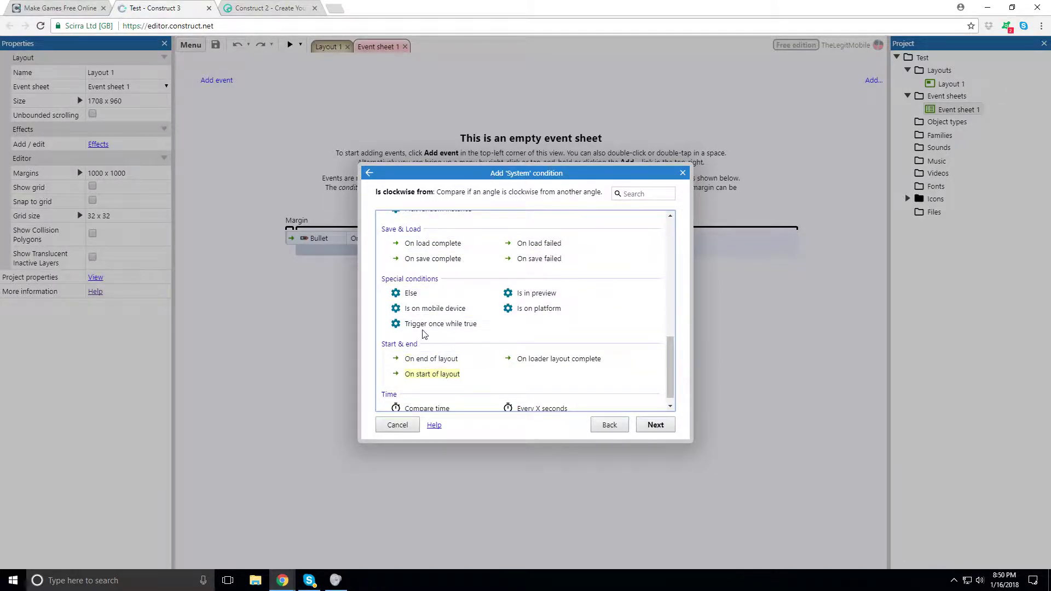
{"action": "scroll", "coordinate": [424, 334], "scroll_direction": "down", "scroll_amount": 1}
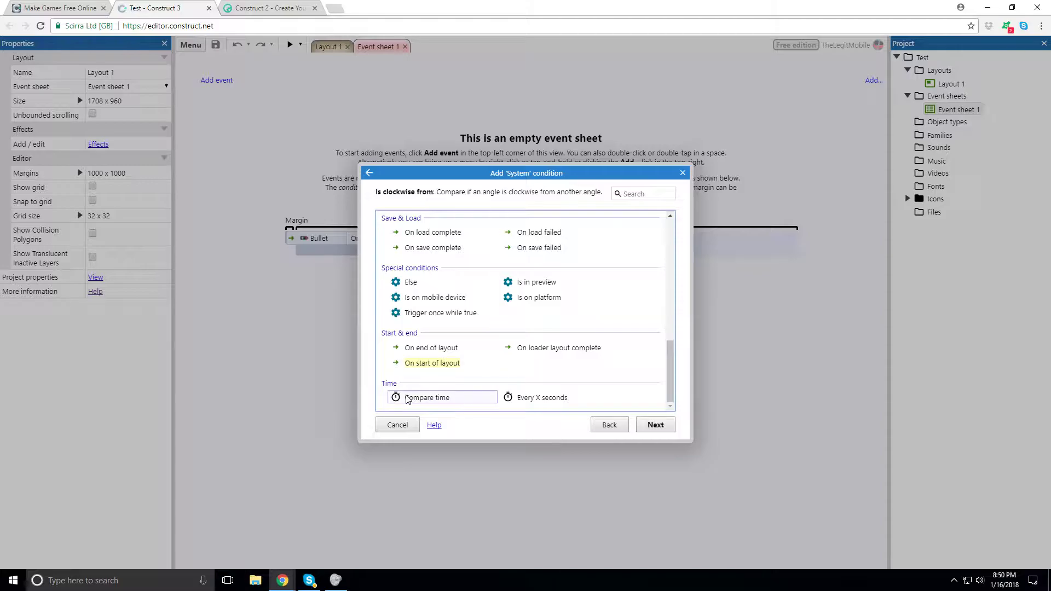
{"action": "left_click", "coordinate": [617, 431]}
{"action": "left_click", "coordinate": [682, 178]}
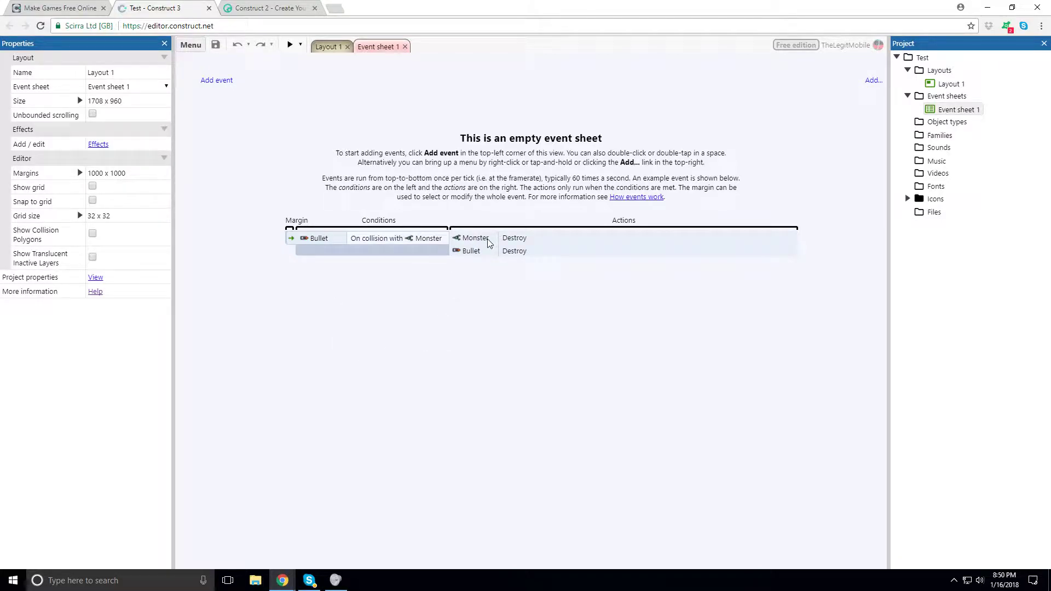
Check which objects can supply a new condition and what other item types can be added to the event sheet
{"action": "left_click", "coordinate": [224, 83]}
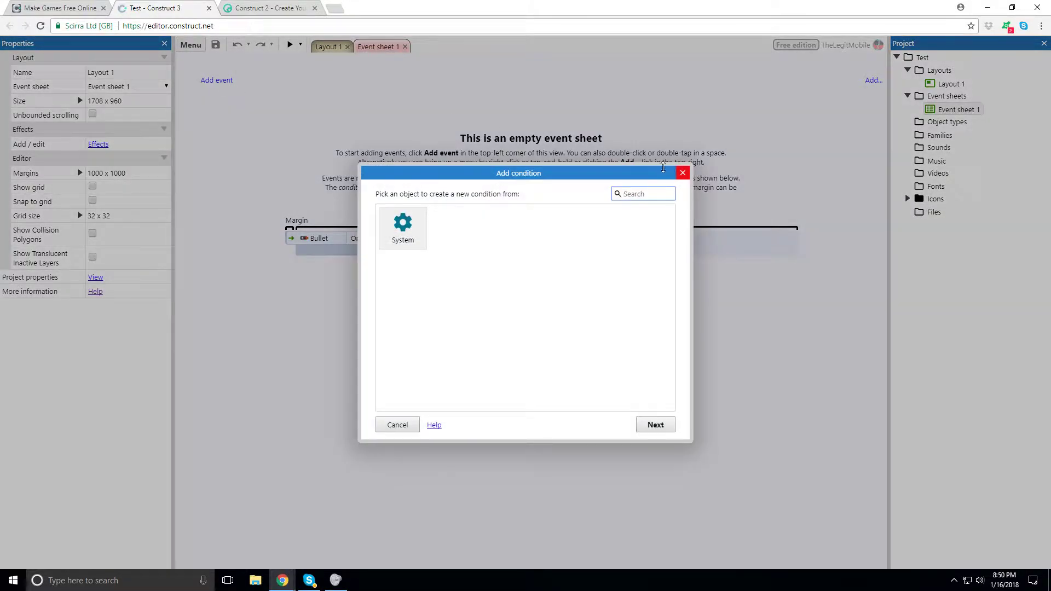
{"action": "left_click", "coordinate": [683, 173]}
{"action": "left_click", "coordinate": [870, 81]}
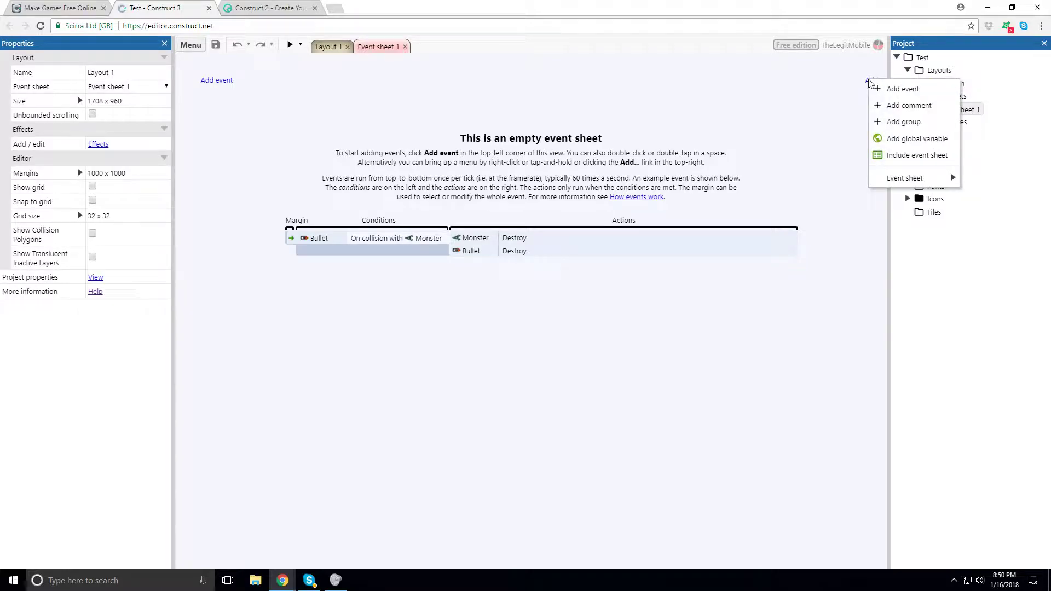
{"action": "left_click", "coordinate": [810, 157]}
Examine the global variable settings, including the available types and the description field, and close the dialog without adding a variable
{"action": "left_click", "coordinate": [873, 80]}
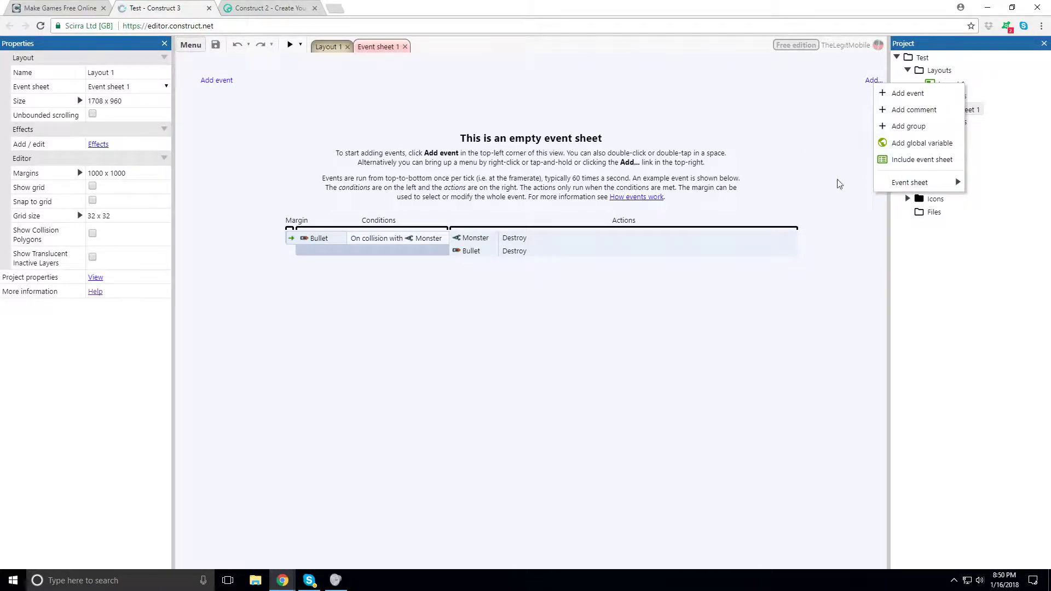
{"action": "left_click", "coordinate": [918, 144]}
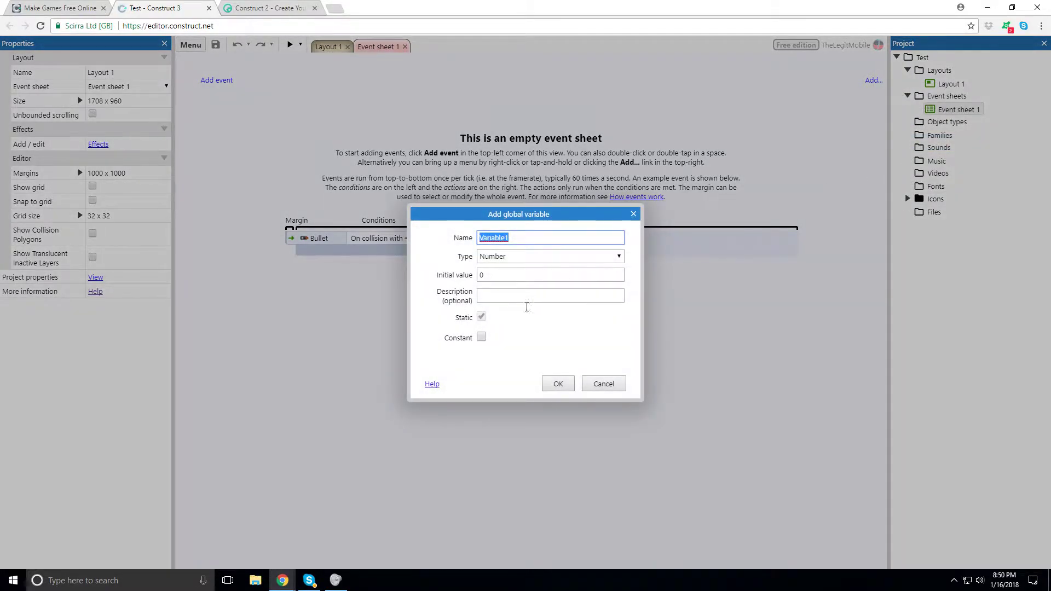
{"action": "left_click", "coordinate": [503, 258]}
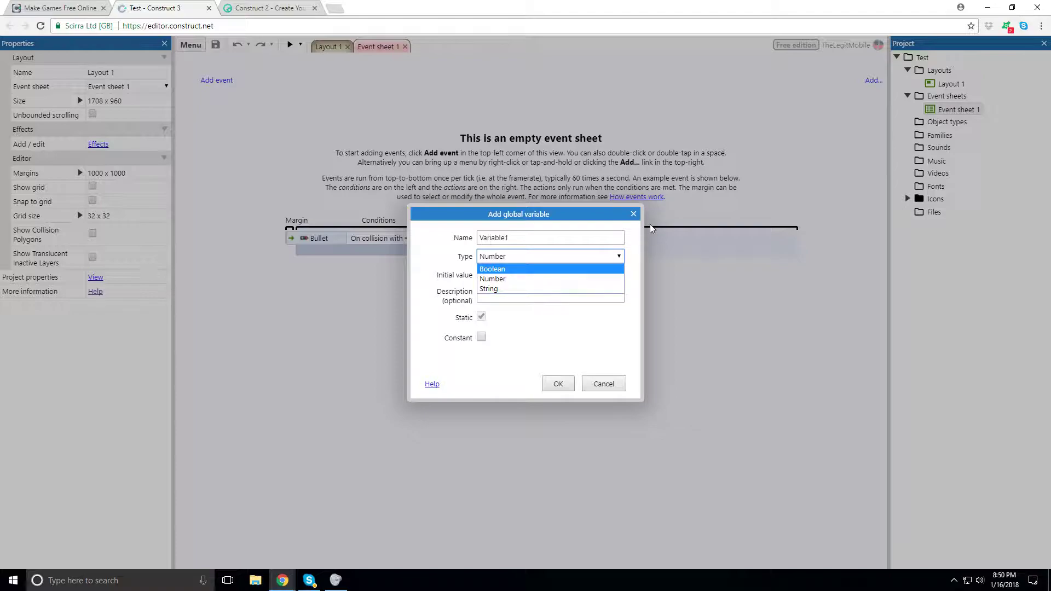
{"action": "left_click", "coordinate": [619, 242]}
{"action": "left_click", "coordinate": [547, 297]}
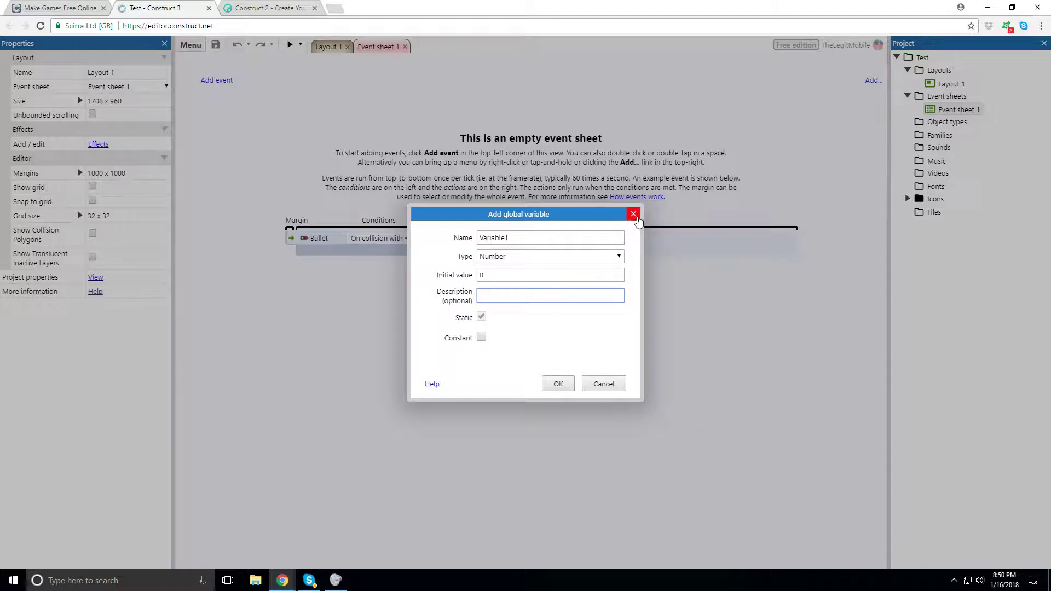
{"action": "left_click", "coordinate": [481, 350]}
{"action": "left_click", "coordinate": [634, 214]}
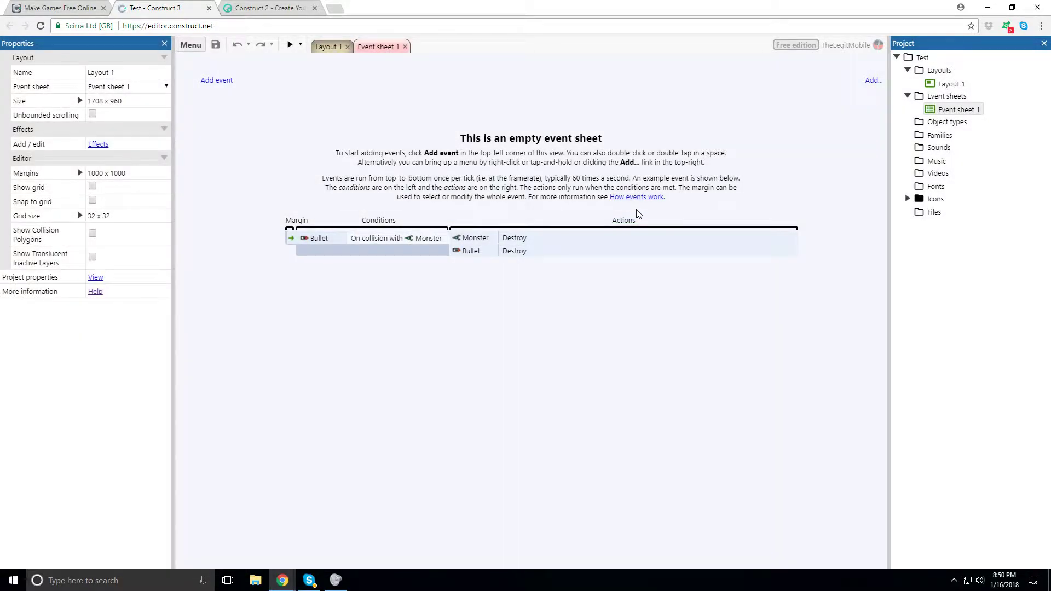
Start inserting a new object in Layout 1 and review the Data & storage plugins Array, Dictionary, Local storage and XML
{"action": "left_click", "coordinate": [323, 46]}
{"action": "right_click", "coordinate": [404, 258]}
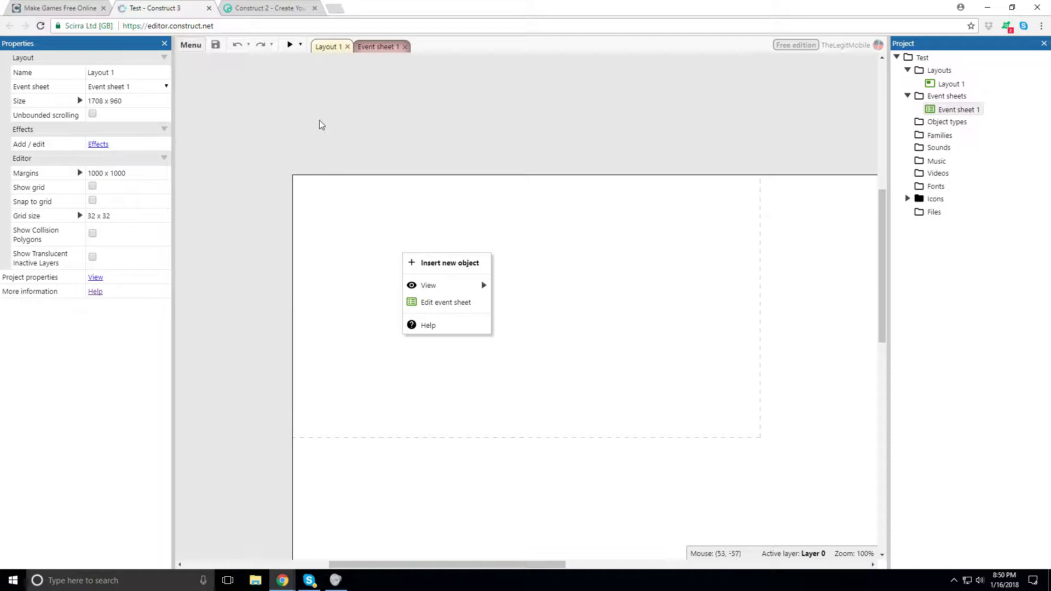
{"action": "left_click", "coordinate": [418, 267]}
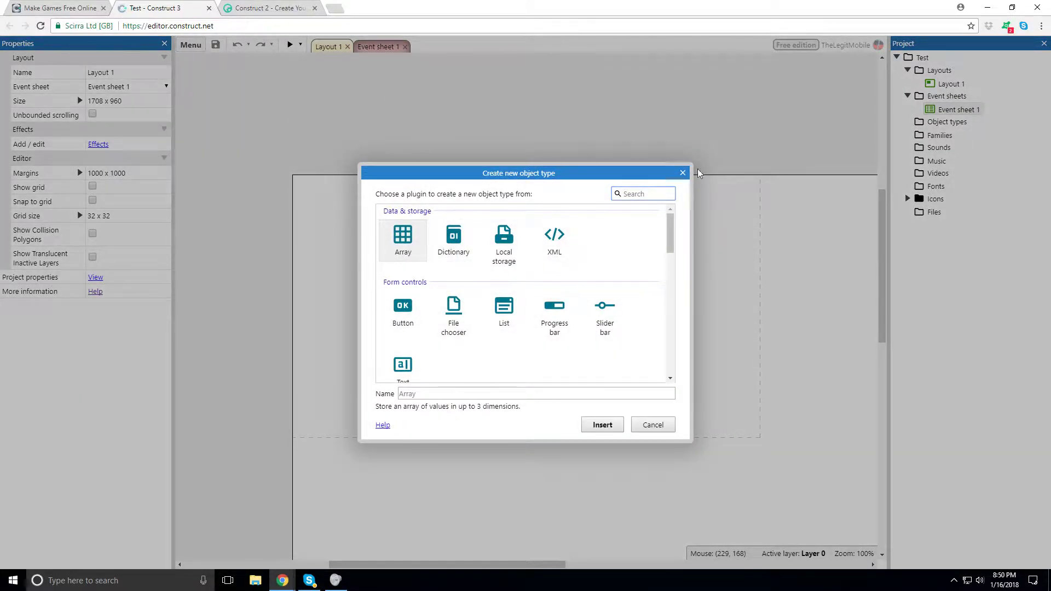
{"action": "left_click", "coordinate": [408, 257]}
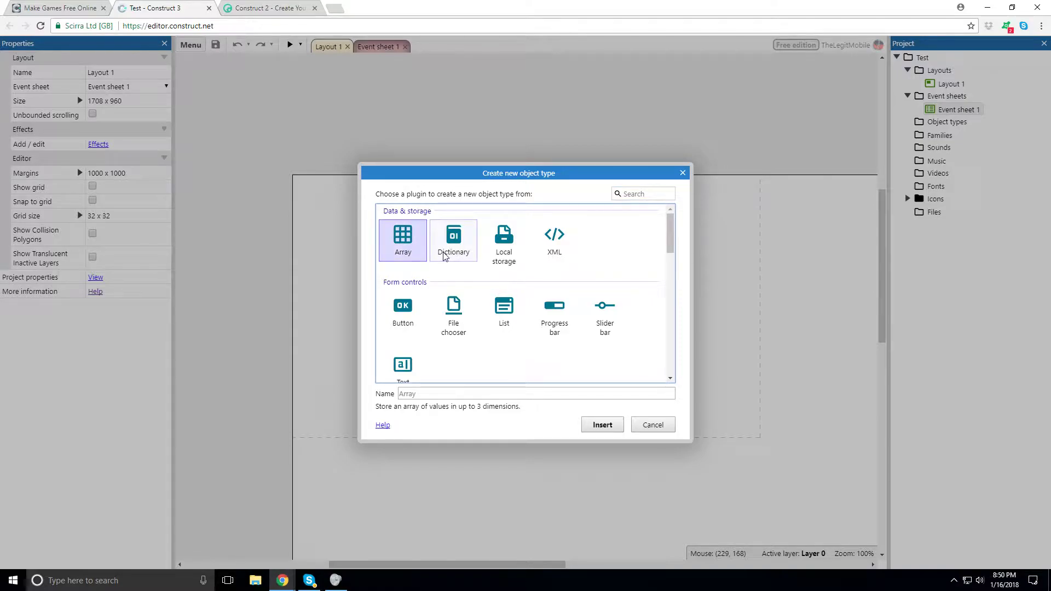
{"action": "left_click", "coordinate": [444, 257]}
{"action": "left_click", "coordinate": [499, 256]}
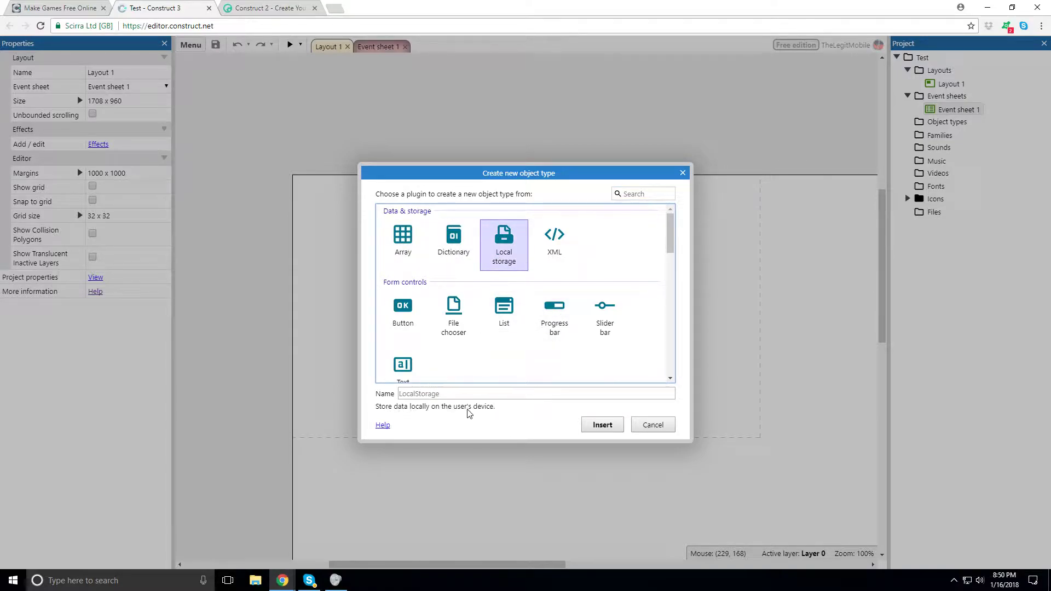
{"action": "left_click", "coordinate": [565, 242]}
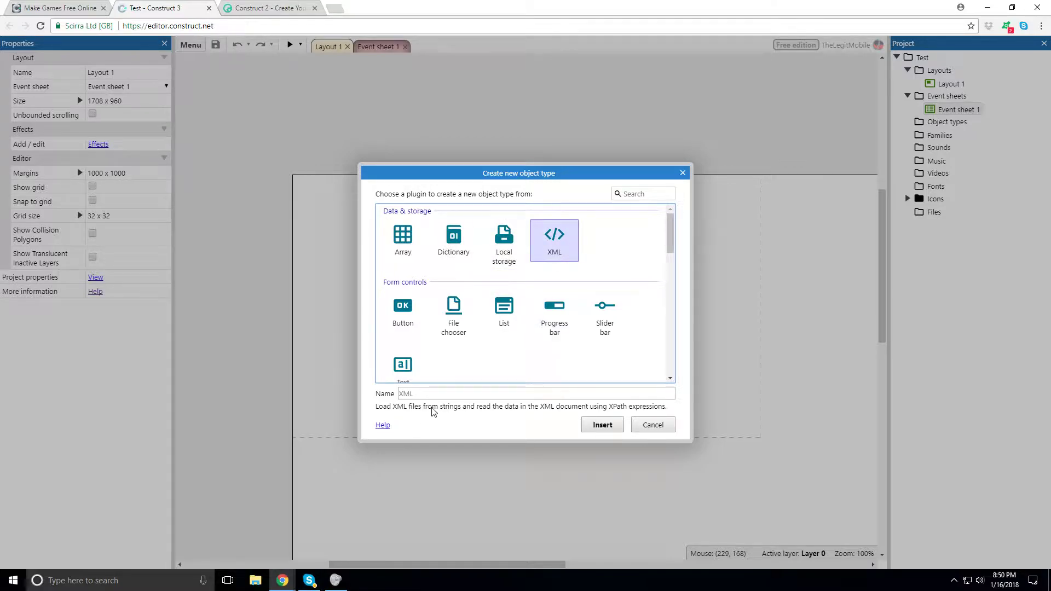
Review the Form controls plugins Button, List, Progress bar, Slider bar and Text input
{"action": "left_click", "coordinate": [405, 312]}
{"action": "scroll", "coordinate": [417, 312], "scroll_direction": "down", "scroll_amount": 3}
{"action": "scroll", "coordinate": [418, 312], "scroll_direction": "up", "scroll_amount": 1}
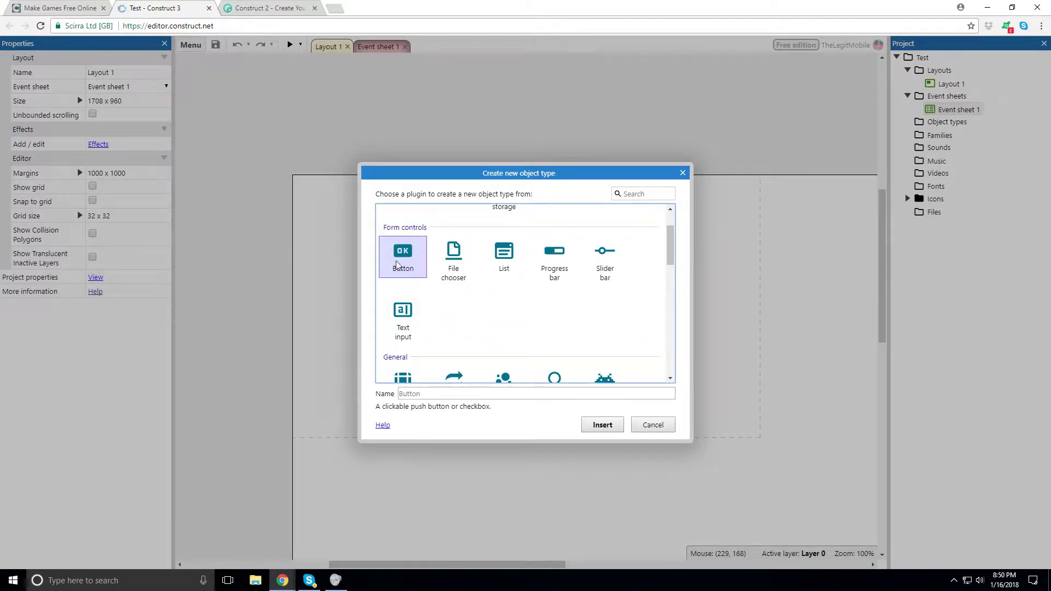
{"action": "left_click", "coordinate": [498, 269]}
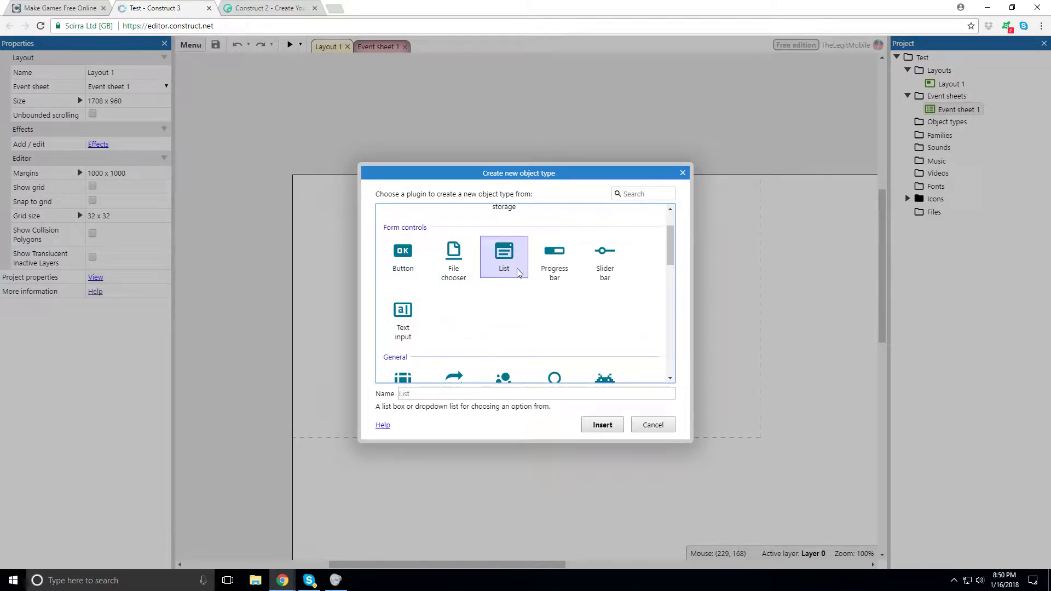
{"action": "left_click", "coordinate": [560, 269]}
{"action": "left_click", "coordinate": [604, 269]}
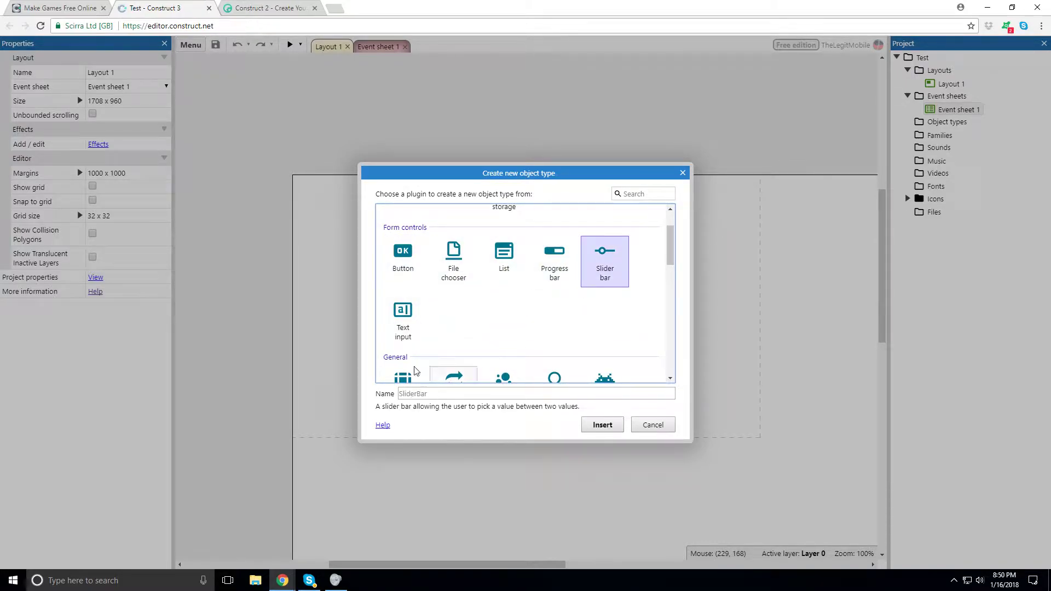
{"action": "left_click", "coordinate": [405, 320]}
Review the descriptions of the General plugins 9-patch, Function, Particles, Shadow light and Sprite
{"action": "scroll", "coordinate": [419, 314], "scroll_direction": "down", "scroll_amount": 2}
{"action": "left_click", "coordinate": [421, 293]}
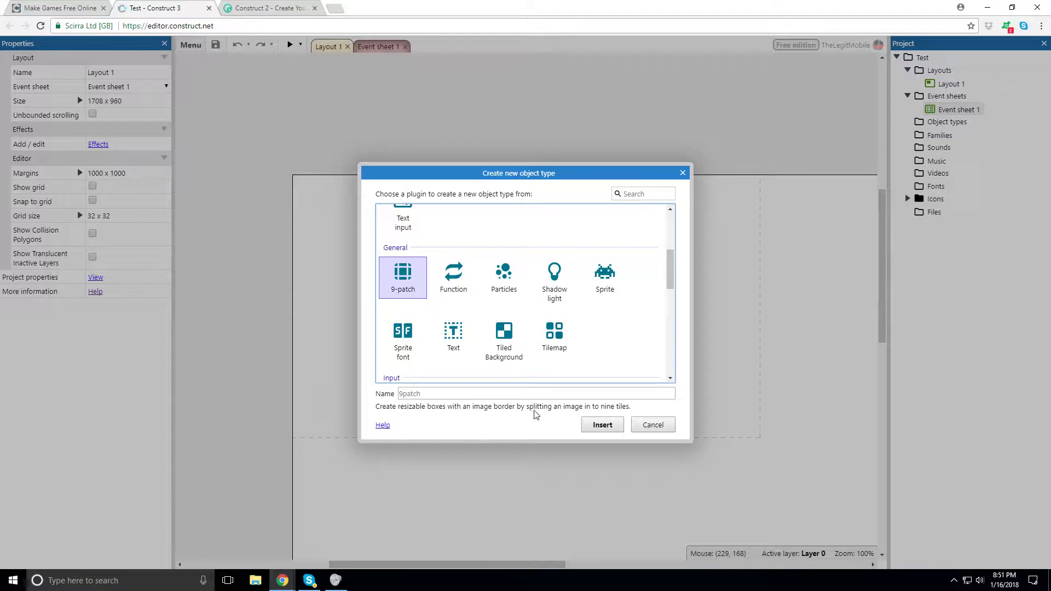
{"action": "left_click", "coordinate": [465, 270]}
{"action": "left_click", "coordinate": [506, 281]}
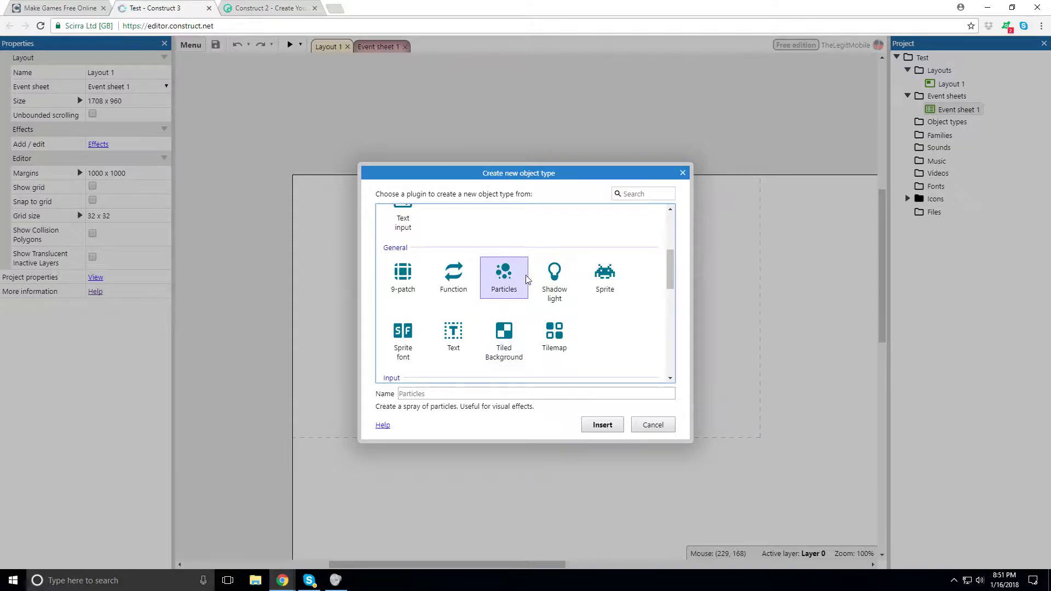
{"action": "left_click", "coordinate": [545, 284]}
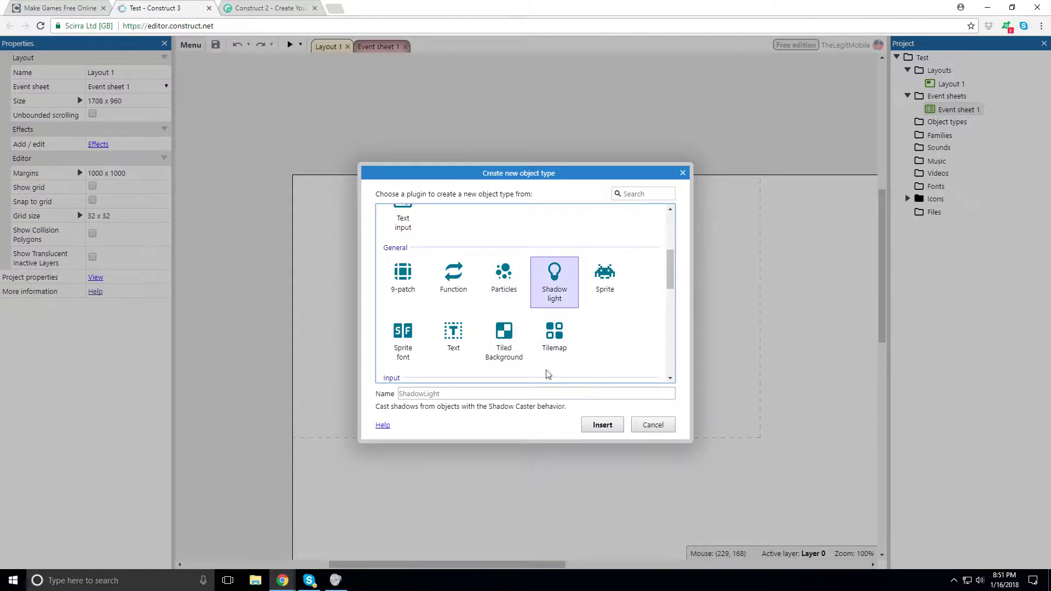
{"action": "left_click", "coordinate": [605, 279]}
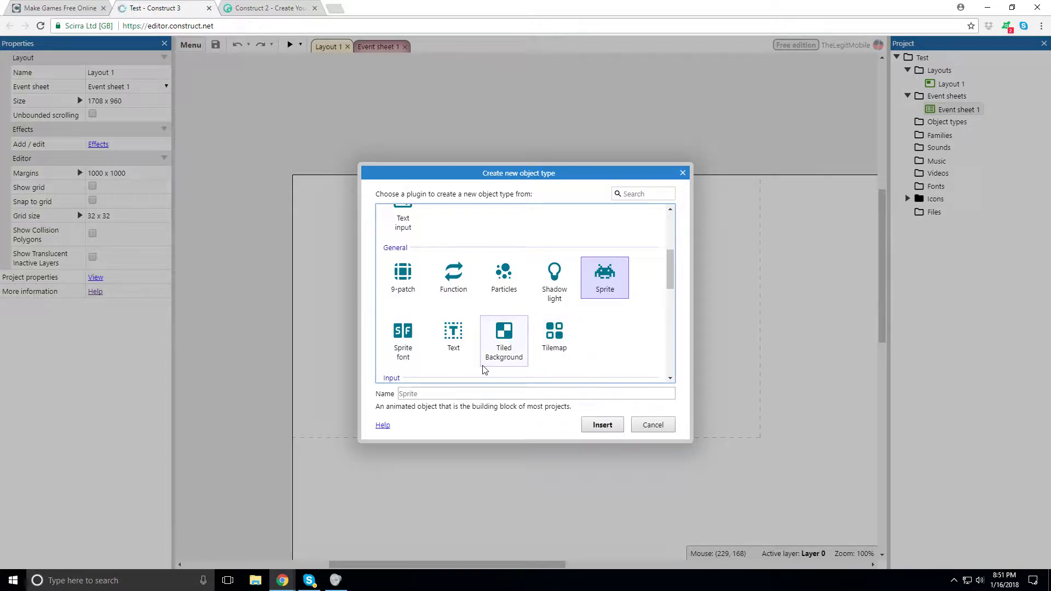
Review the descriptions of the General plugins Sprite font, Text, Tiled Background and Tilemap
{"action": "left_click", "coordinate": [410, 340]}
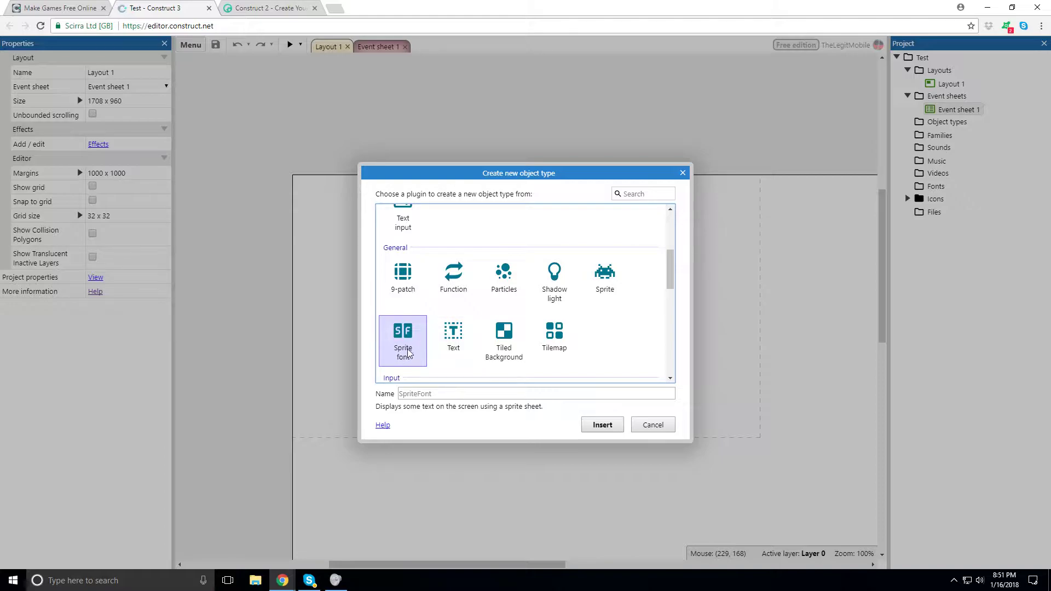
{"action": "left_click", "coordinate": [455, 350]}
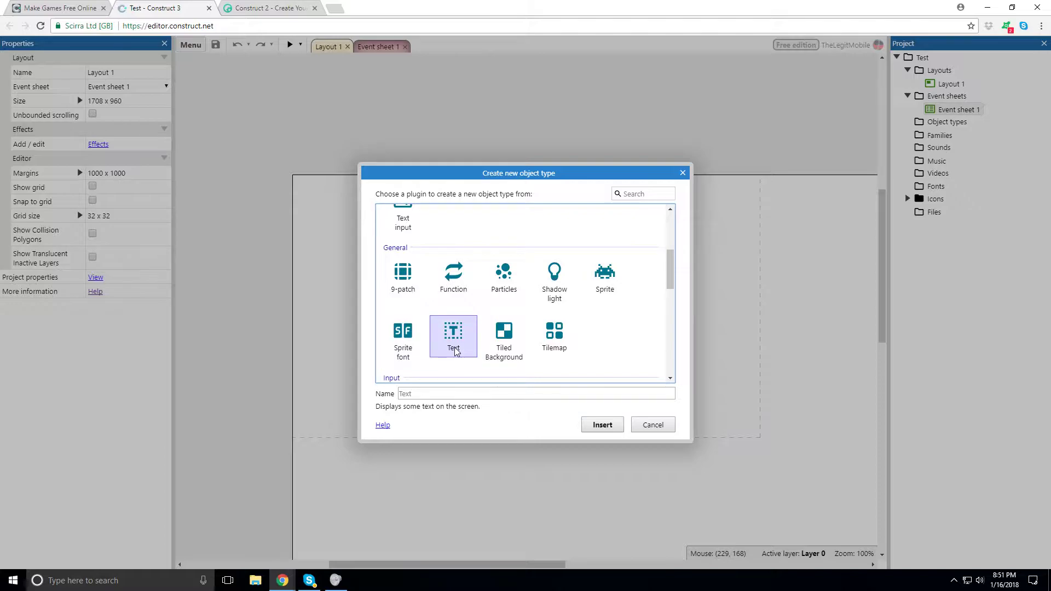
{"action": "left_click", "coordinate": [505, 363]}
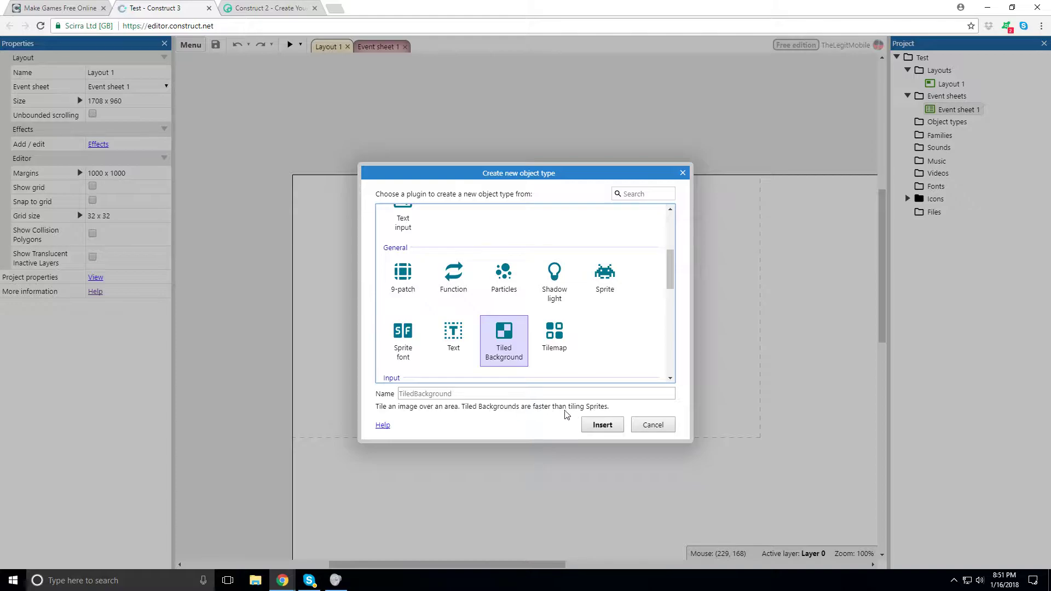
{"action": "left_click", "coordinate": [554, 337]}
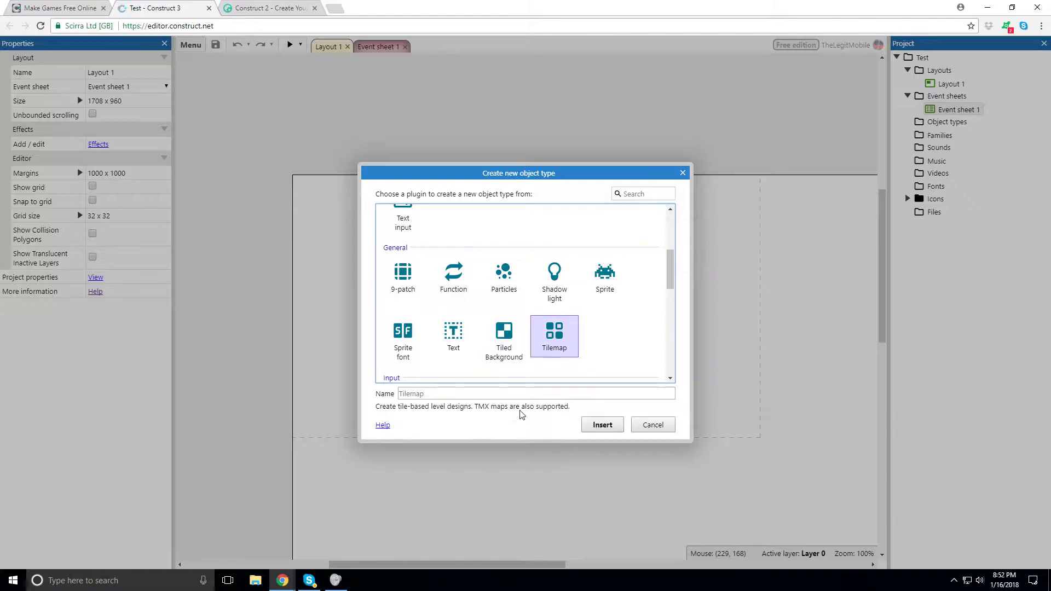
Review the Input plugins Gamepad, Keyboard, Mouse and Touch
{"action": "scroll", "coordinate": [613, 375], "scroll_direction": "down", "scroll_amount": 2}
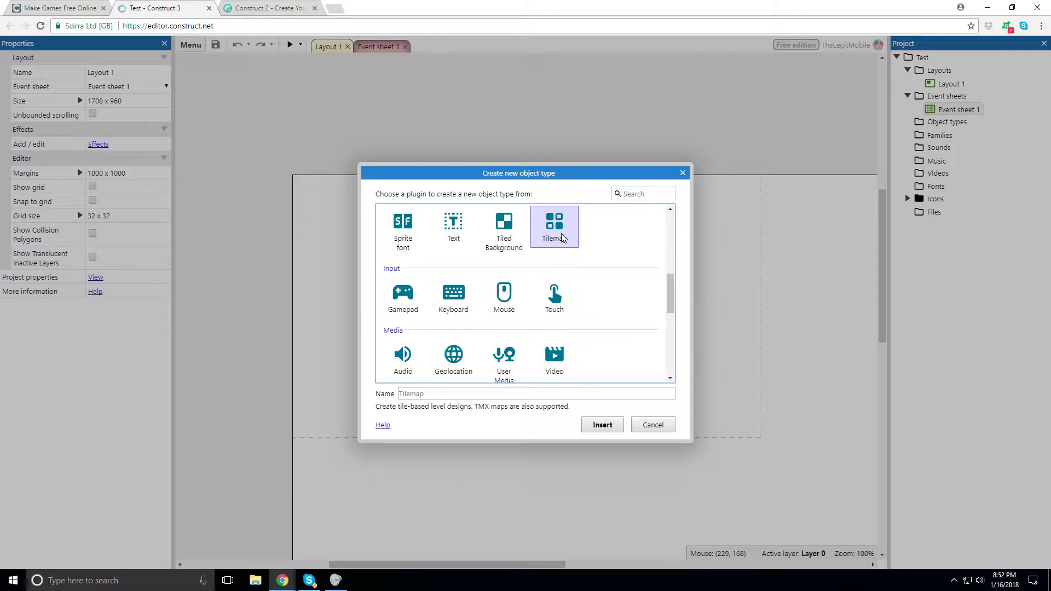
{"action": "left_click", "coordinate": [423, 298]}
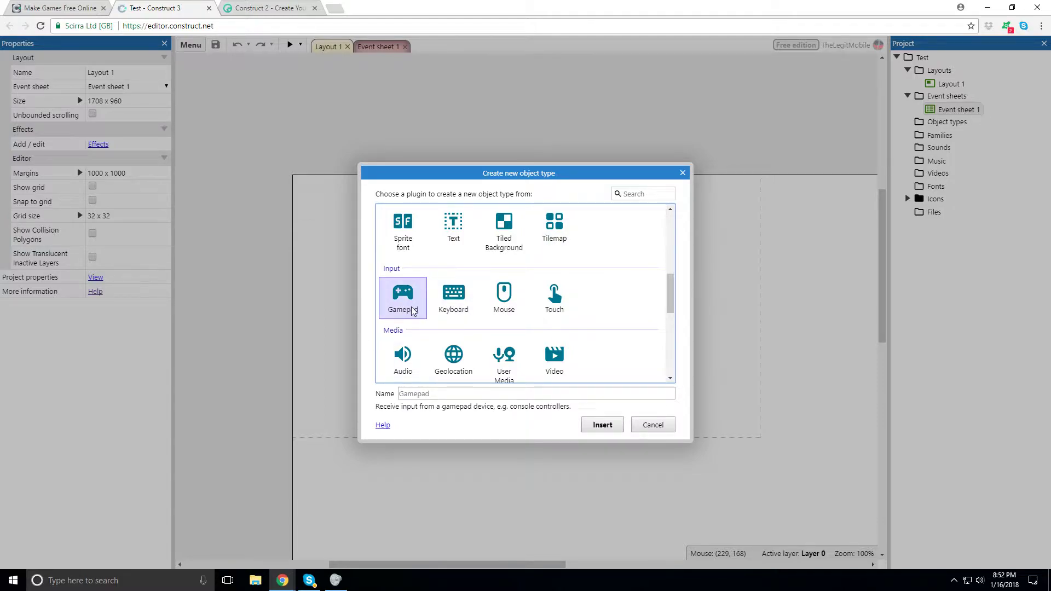
{"action": "left_click", "coordinate": [448, 307]}
{"action": "left_click", "coordinate": [500, 310]}
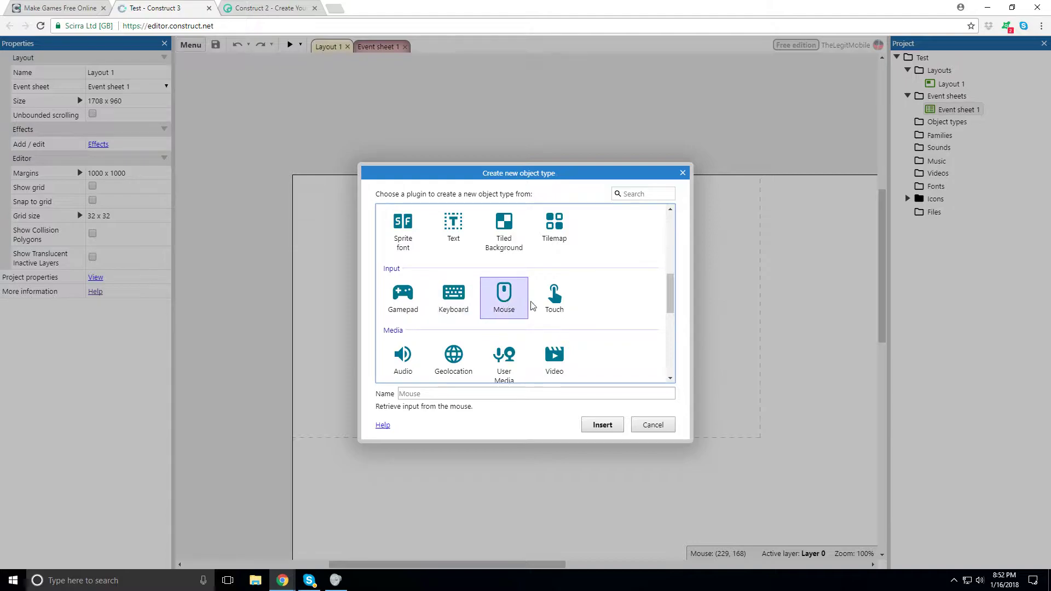
{"action": "left_click", "coordinate": [554, 304]}
Skim the plugin categories from Input through Media and Monetisation to Platform specific
{"action": "scroll", "coordinate": [589, 352], "scroll_direction": "down", "scroll_amount": 3}
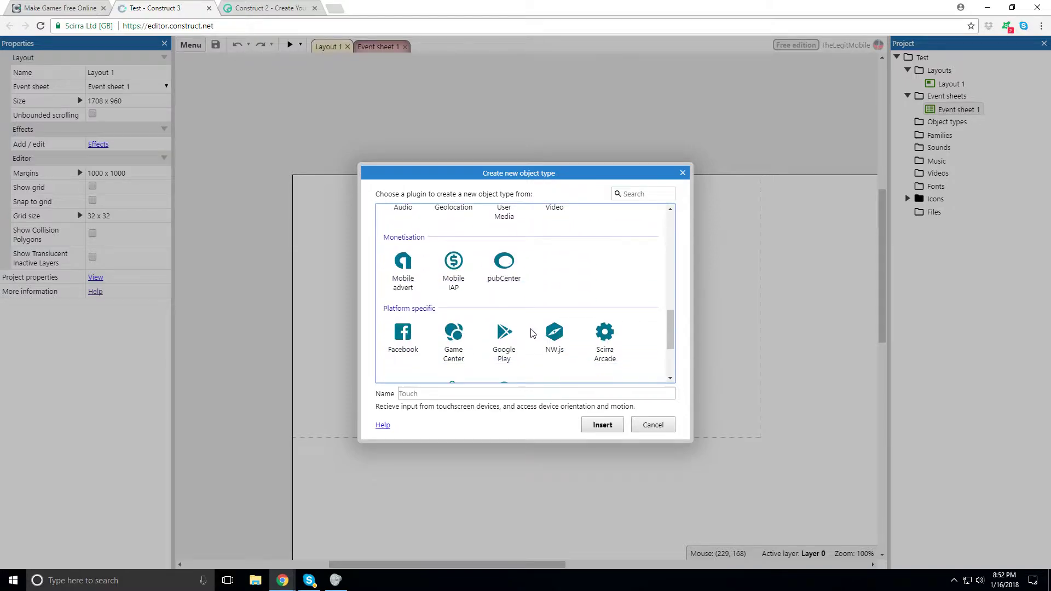
{"action": "scroll", "coordinate": [548, 328], "scroll_direction": "up", "scroll_amount": 2}
{"action": "scroll", "coordinate": [465, 322], "scroll_direction": "down", "scroll_amount": 3}
{"action": "scroll", "coordinate": [455, 285], "scroll_direction": "up", "scroll_amount": 3}
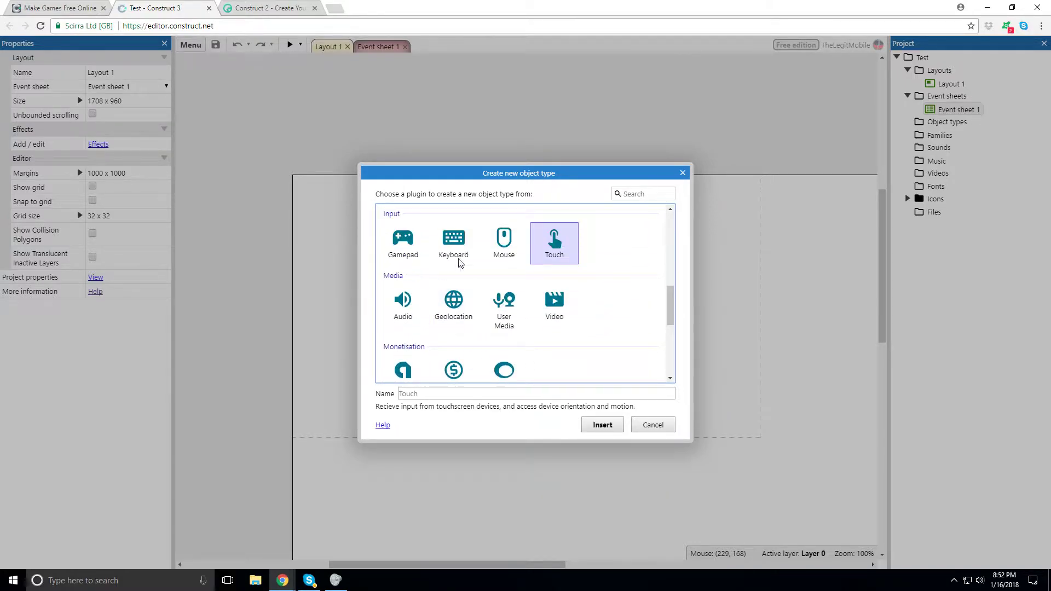
{"action": "scroll", "coordinate": [507, 308], "scroll_direction": "down", "scroll_amount": 4}
{"action": "scroll", "coordinate": [507, 309], "scroll_direction": "up", "scroll_amount": 3}
{"action": "scroll", "coordinate": [468, 296], "scroll_direction": "down", "scroll_amount": 3}
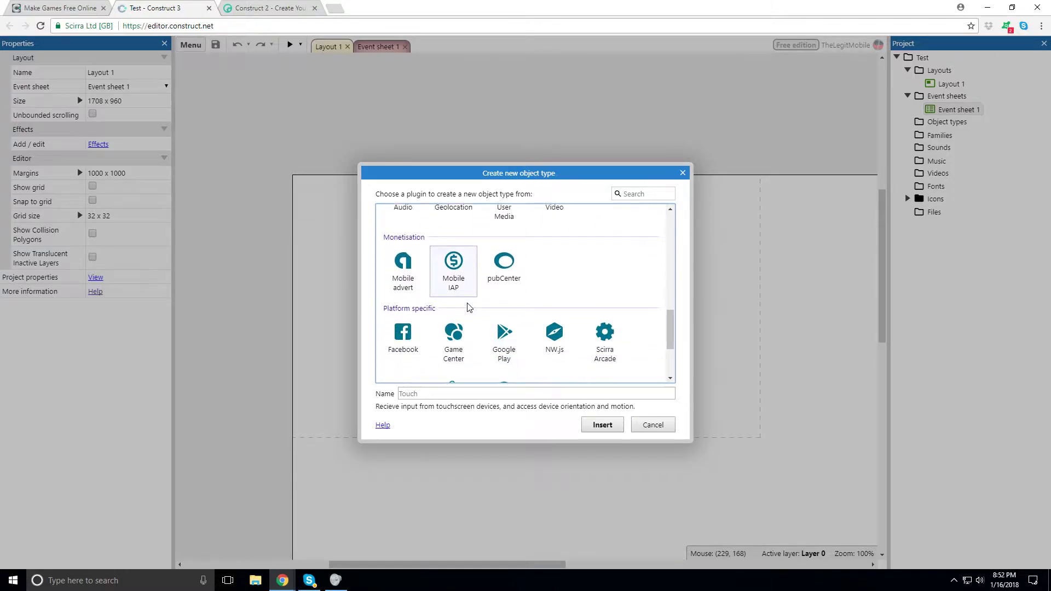
{"action": "scroll", "coordinate": [535, 340], "scroll_direction": "up", "scroll_amount": 4}
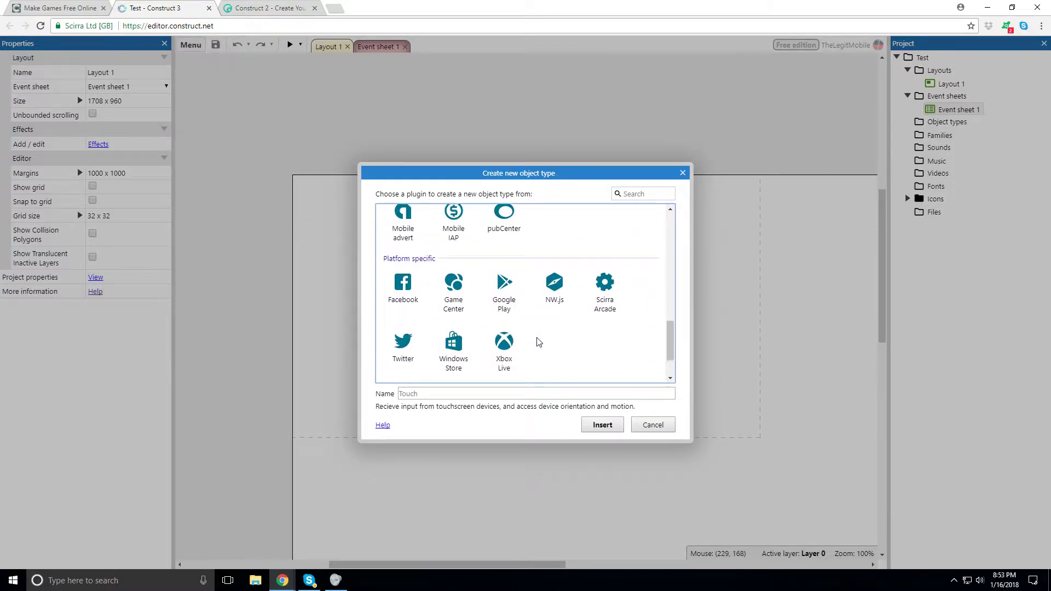
Review the Media plugins Audio, Geolocation, User Media and Video
{"action": "scroll", "coordinate": [471, 334], "scroll_direction": "down", "scroll_amount": 1}
{"action": "left_click", "coordinate": [398, 309]}
{"action": "left_click", "coordinate": [451, 308]}
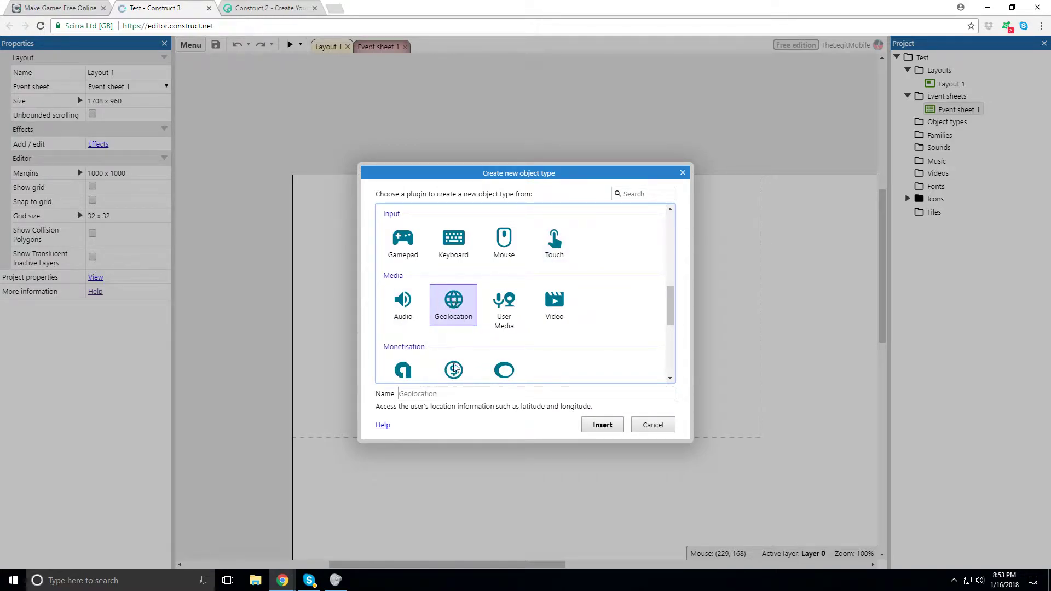
{"action": "left_click", "coordinate": [512, 326]}
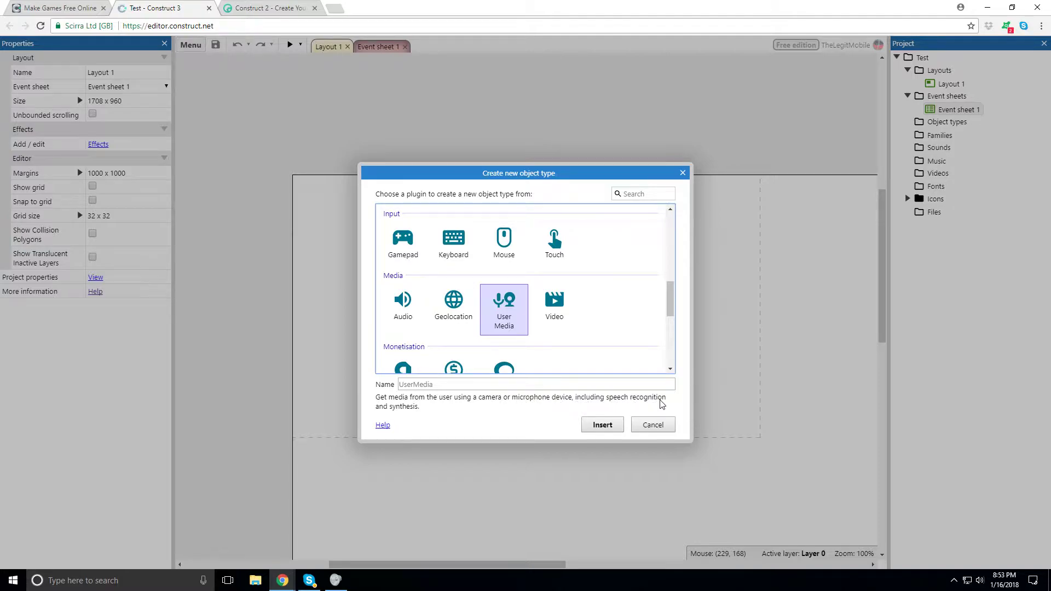
{"action": "left_click", "coordinate": [554, 304]}
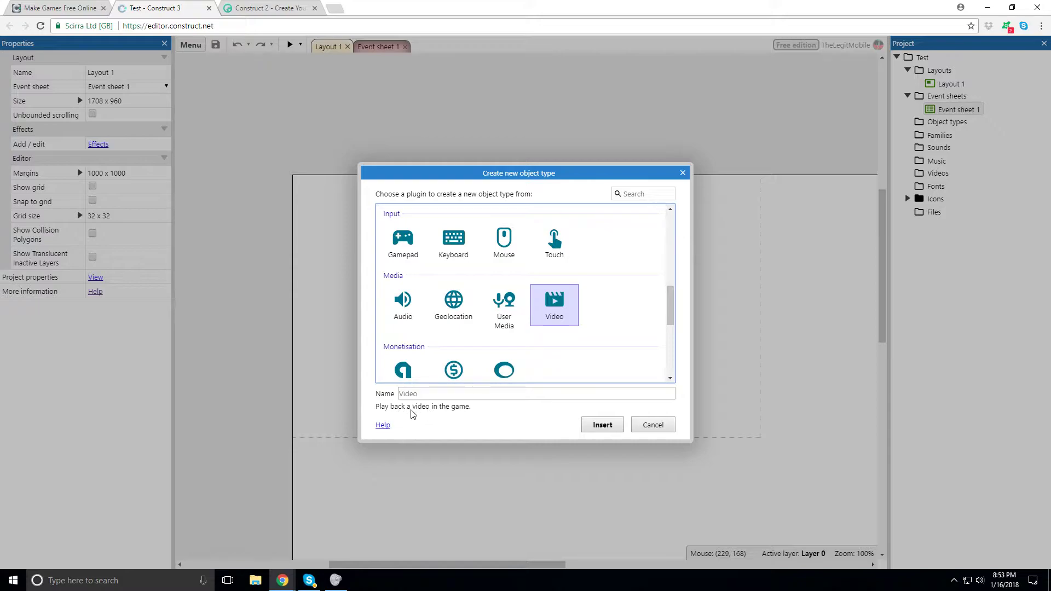
Review the Monetisation plugins Mobile advert, Mobile IAP and pubCenter
{"action": "scroll", "coordinate": [472, 320], "scroll_direction": "down", "scroll_amount": 2}
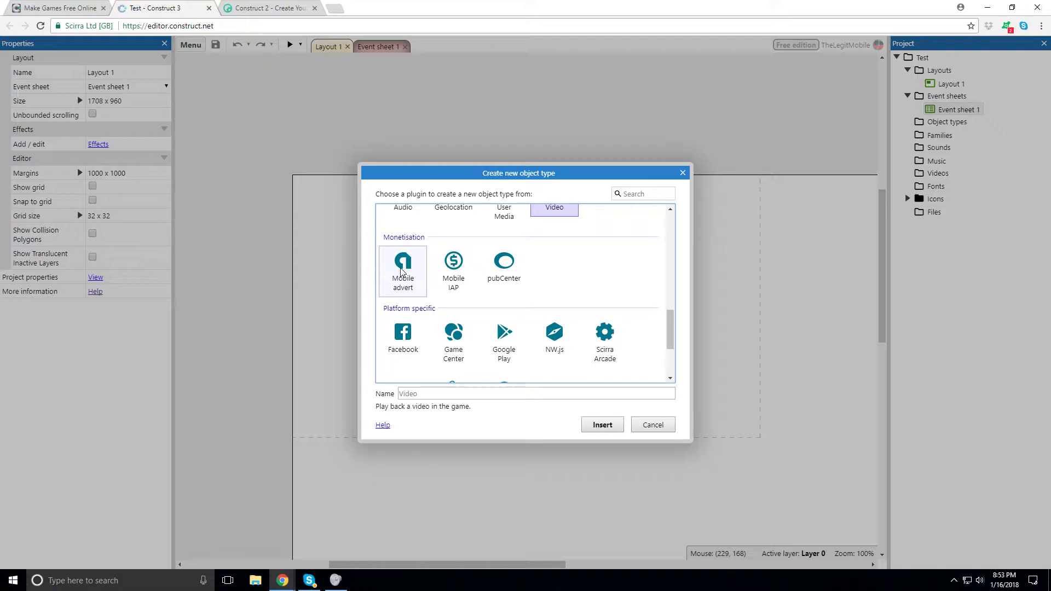
{"action": "left_click", "coordinate": [402, 272]}
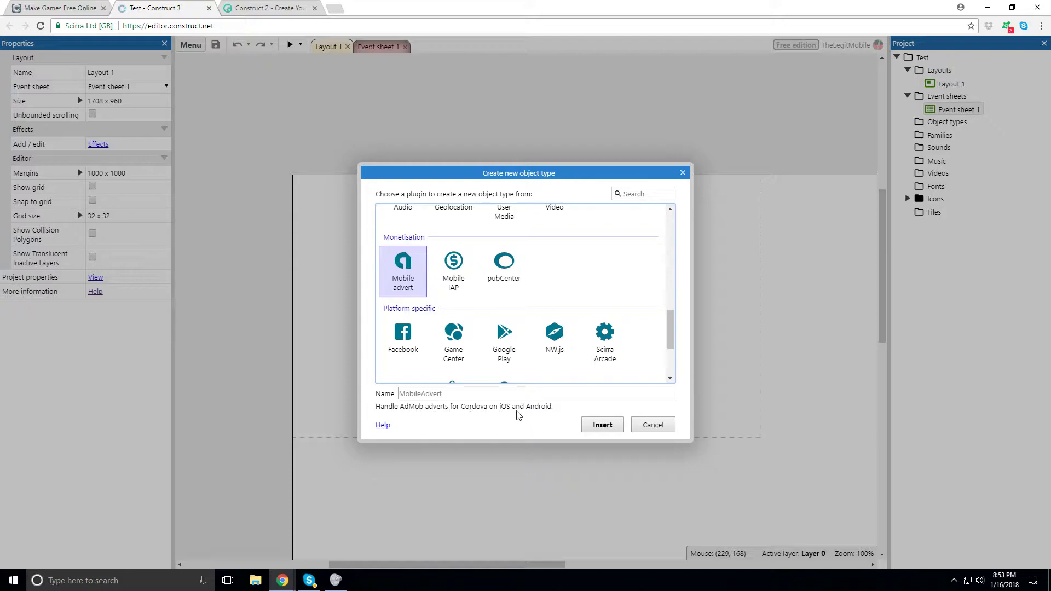
{"action": "left_click", "coordinate": [454, 264]}
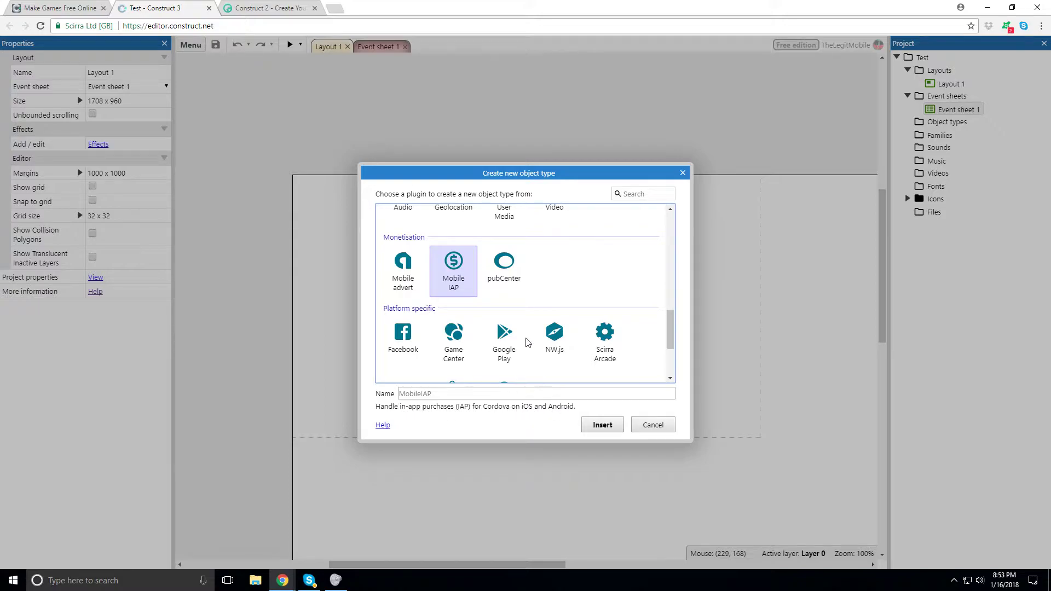
{"action": "left_click", "coordinate": [504, 266]}
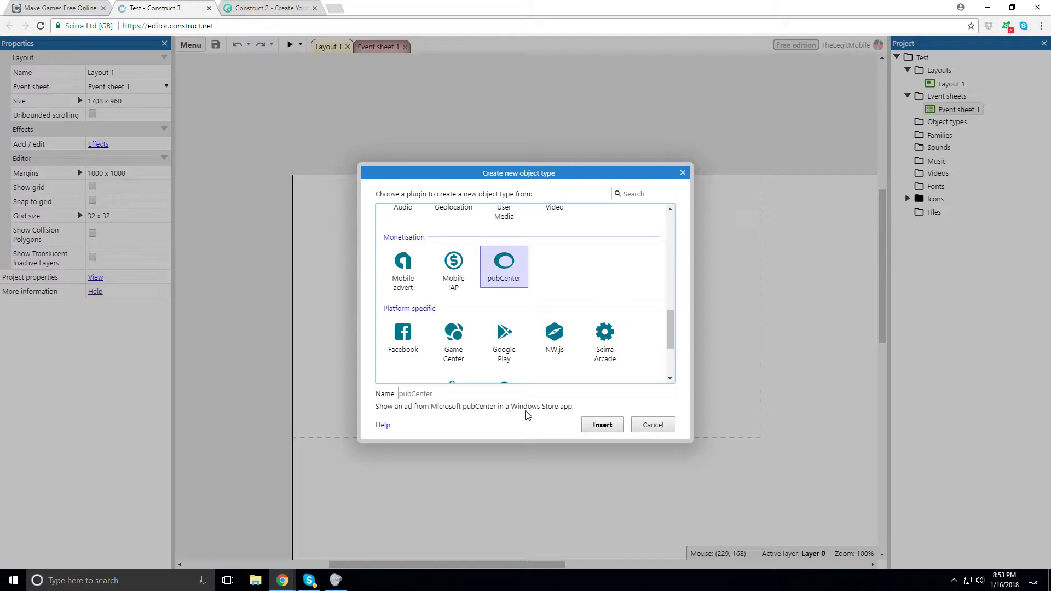
Review the Platform specific plugins Facebook, Game Center, Google Play, NW.js and Scirra Arcade
{"action": "scroll", "coordinate": [425, 323], "scroll_direction": "down", "scroll_amount": 2}
{"action": "scroll", "coordinate": [425, 322], "scroll_direction": "up", "scroll_amount": 2}
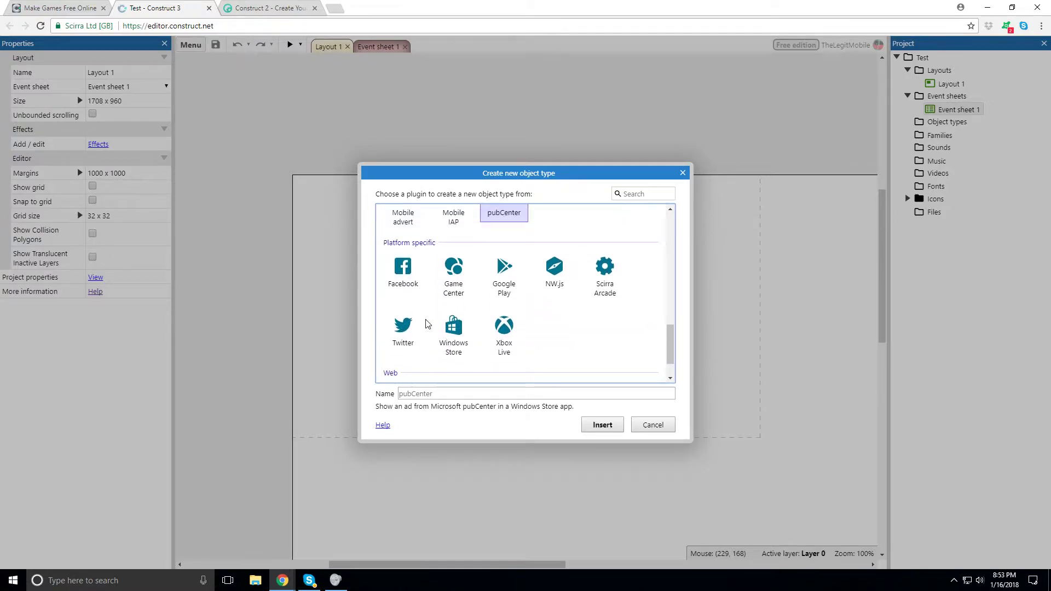
{"action": "scroll", "coordinate": [488, 329], "scroll_direction": "down", "scroll_amount": 1}
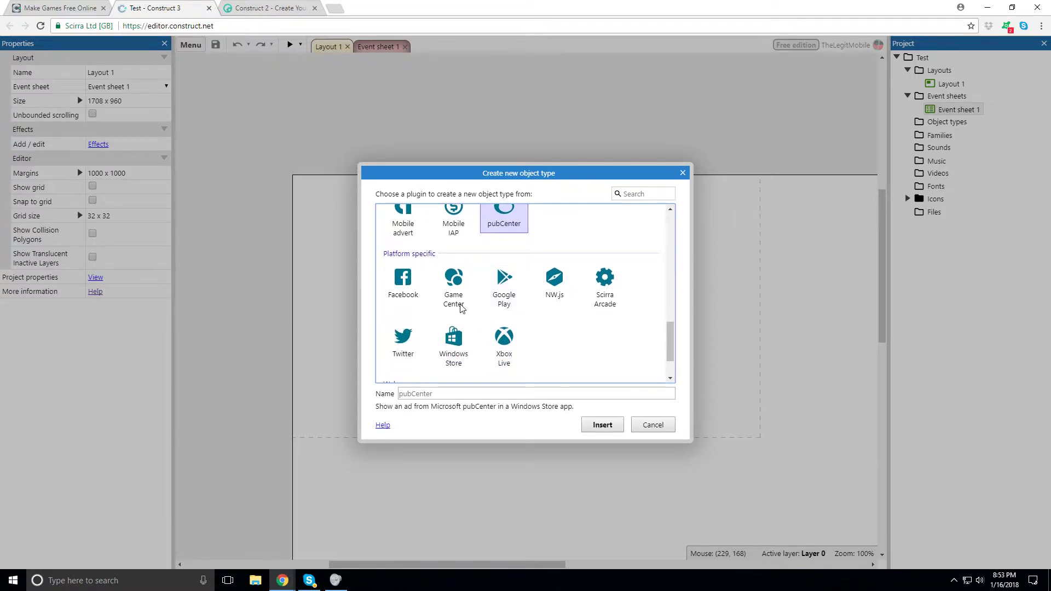
{"action": "left_click", "coordinate": [413, 284]}
{"action": "left_click", "coordinate": [446, 296]}
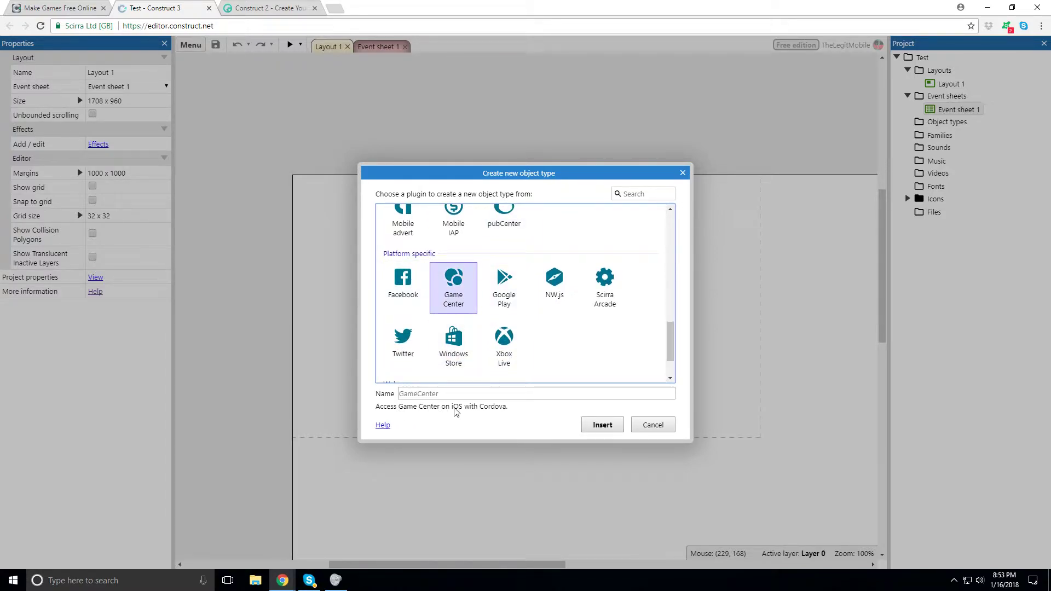
{"action": "left_click", "coordinate": [506, 287]}
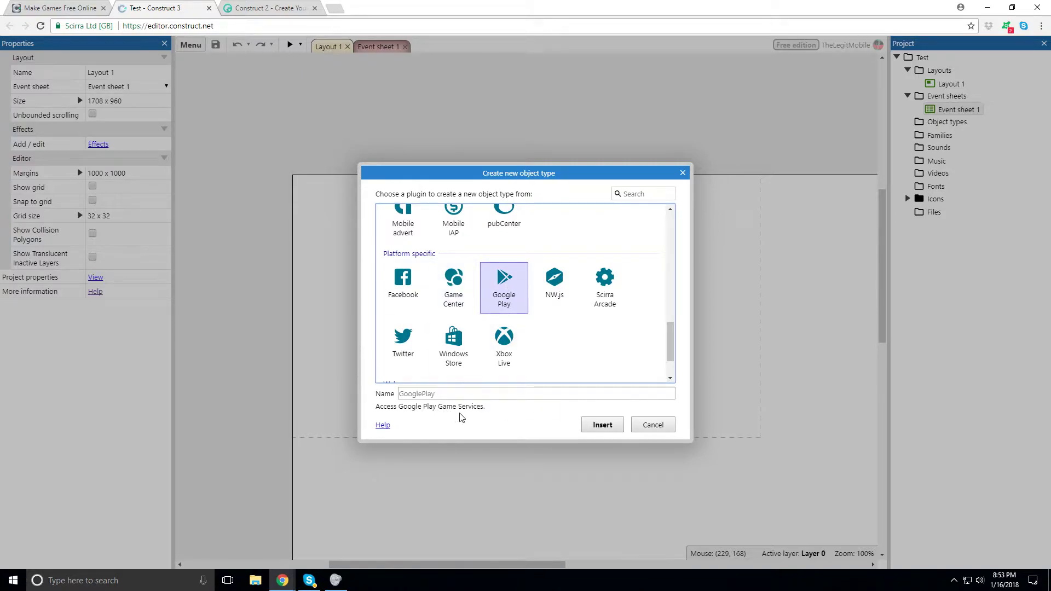
{"action": "left_click", "coordinate": [545, 295]}
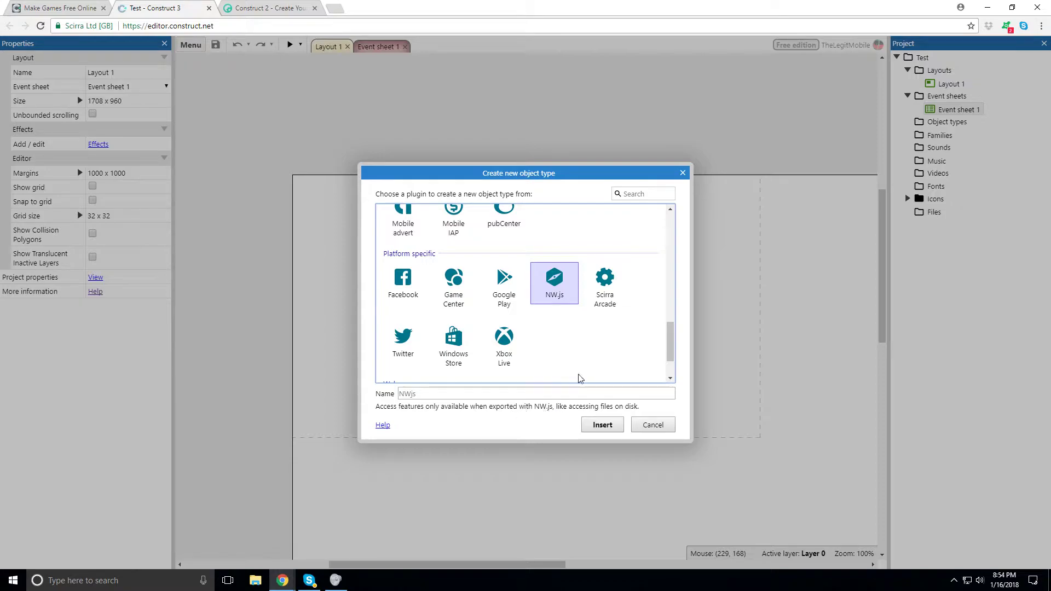
{"action": "left_click", "coordinate": [621, 281]}
{"action": "left_click", "coordinate": [554, 282]}
{"action": "left_click", "coordinate": [604, 281]}
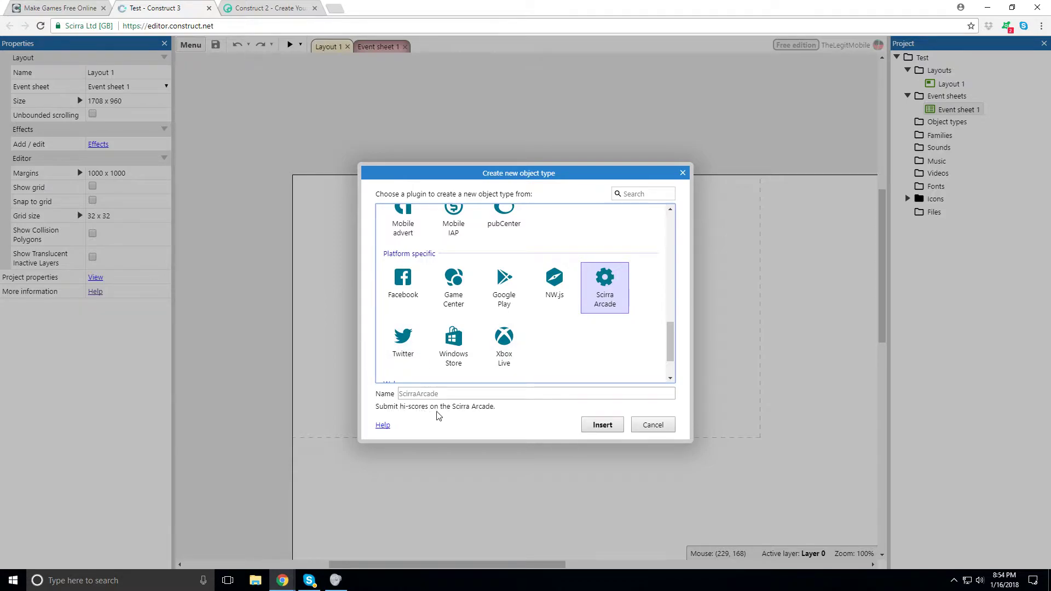
Review the Platform specific plugins Twitter, Windows Store and Xbox Live
{"action": "left_click", "coordinate": [416, 337]}
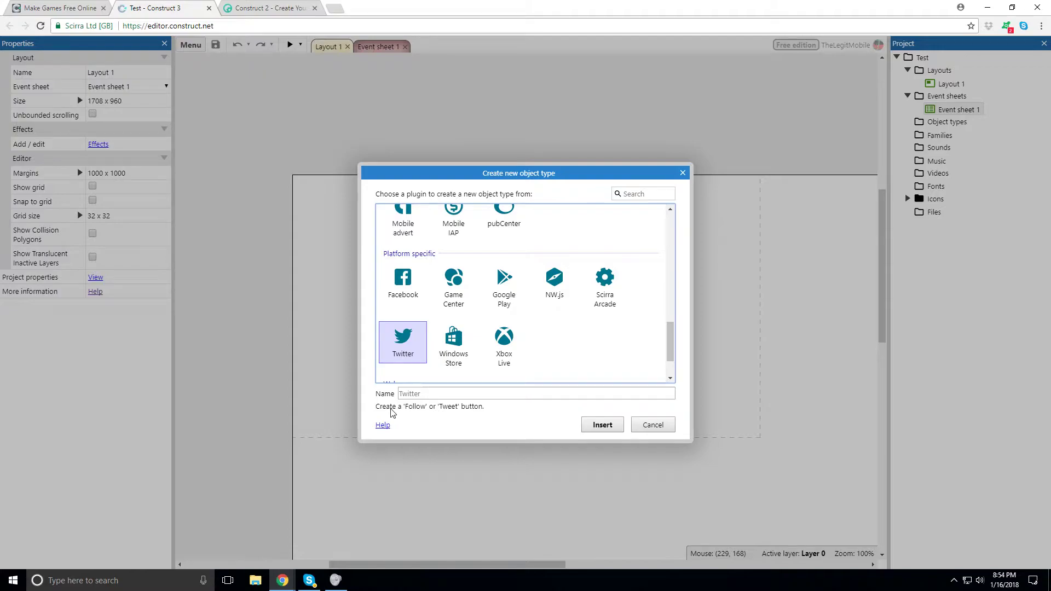
{"action": "left_click", "coordinate": [450, 353]}
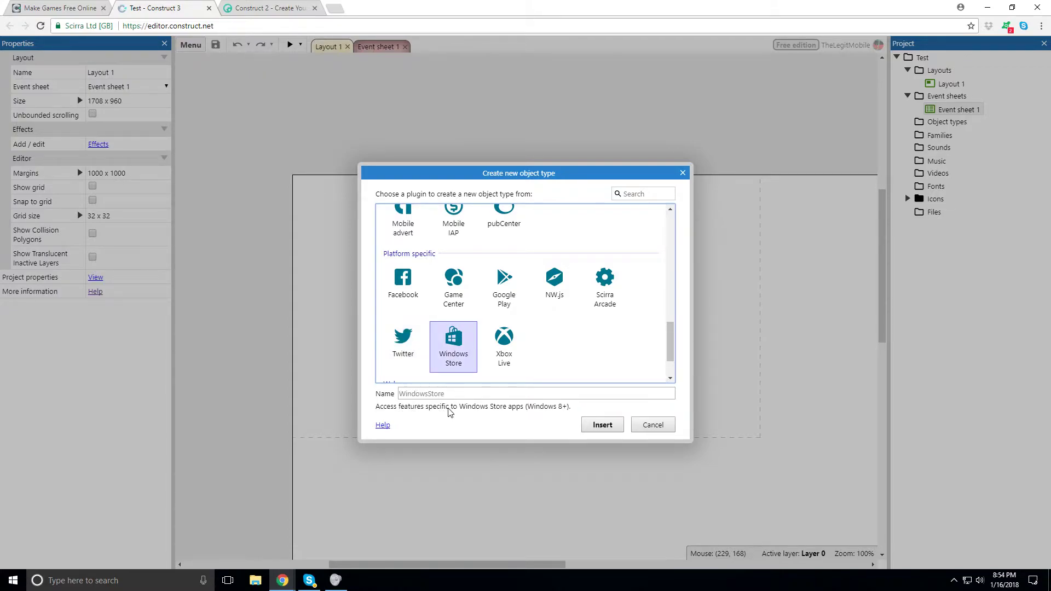
{"action": "left_click", "coordinate": [516, 356]}
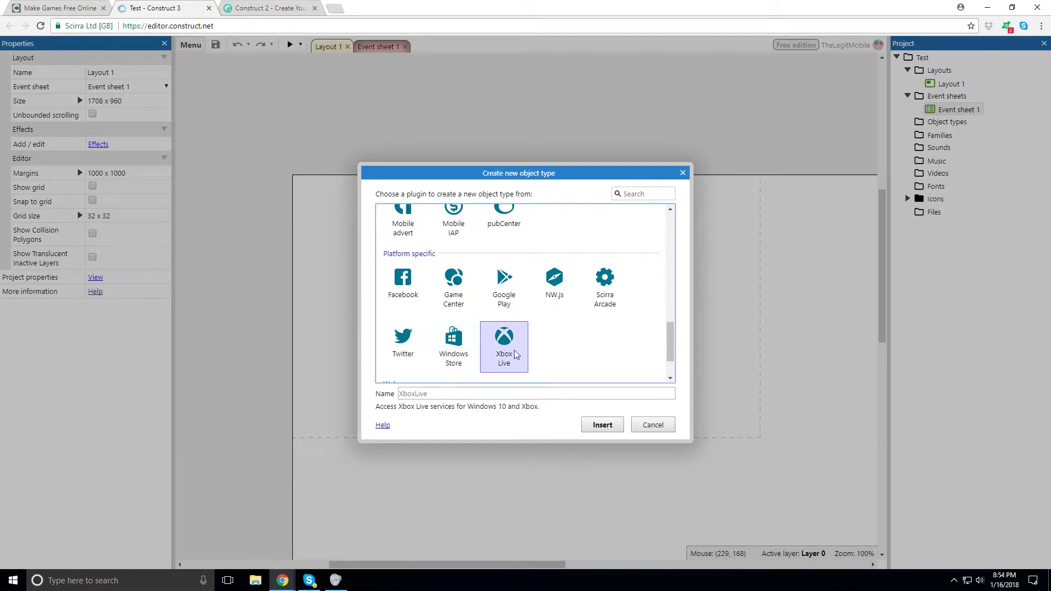
Review the Web plugins AJAX, Browser, Multiplayer and WebSocket
{"action": "scroll", "coordinate": [518, 357], "scroll_direction": "down", "scroll_amount": 1}
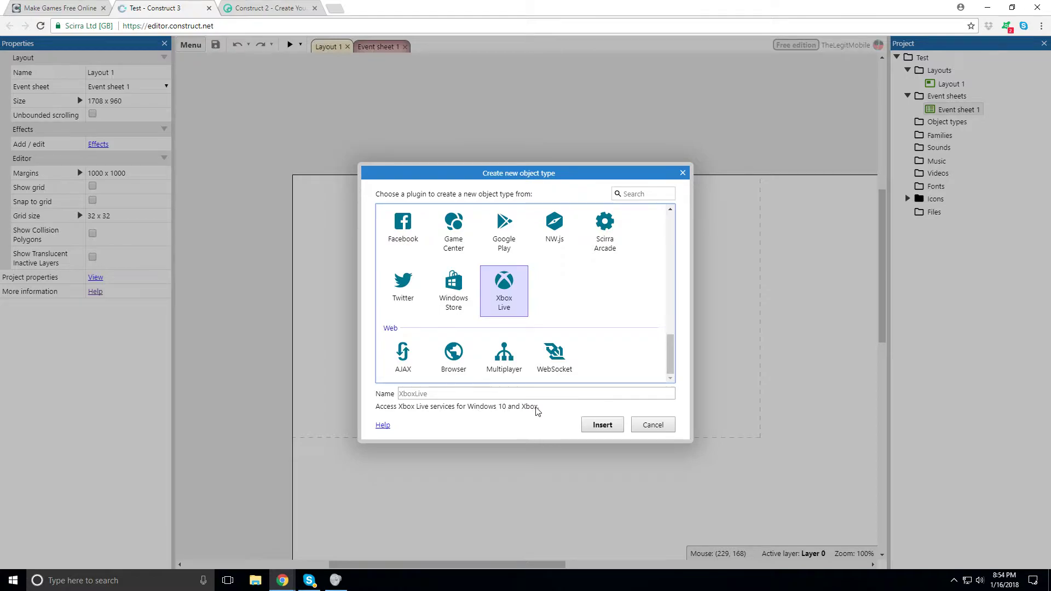
{"action": "left_click", "coordinate": [414, 358]}
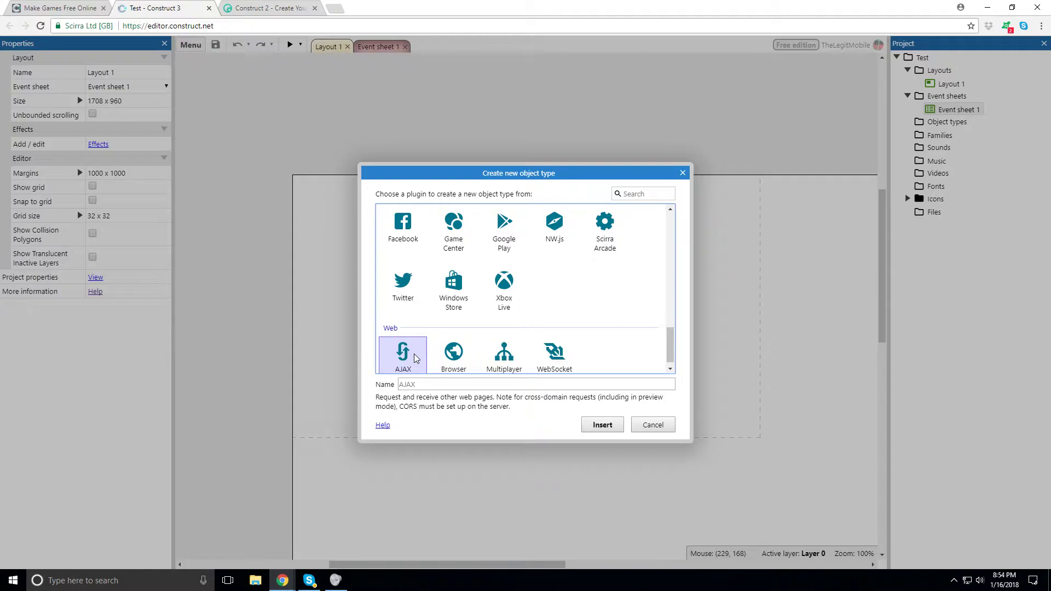
{"action": "left_click", "coordinate": [474, 363]}
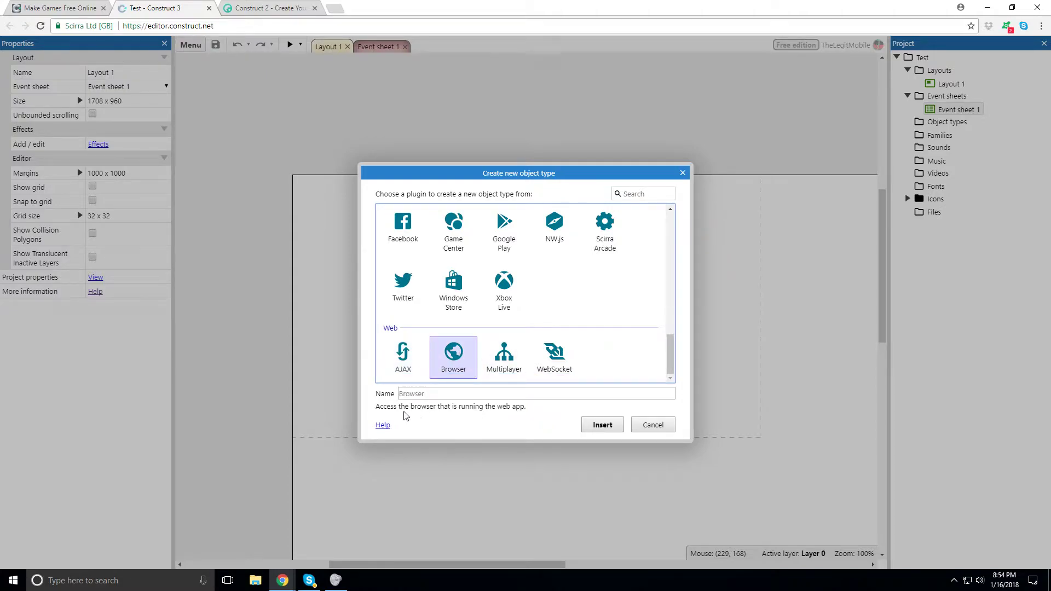
{"action": "left_click", "coordinate": [511, 370]}
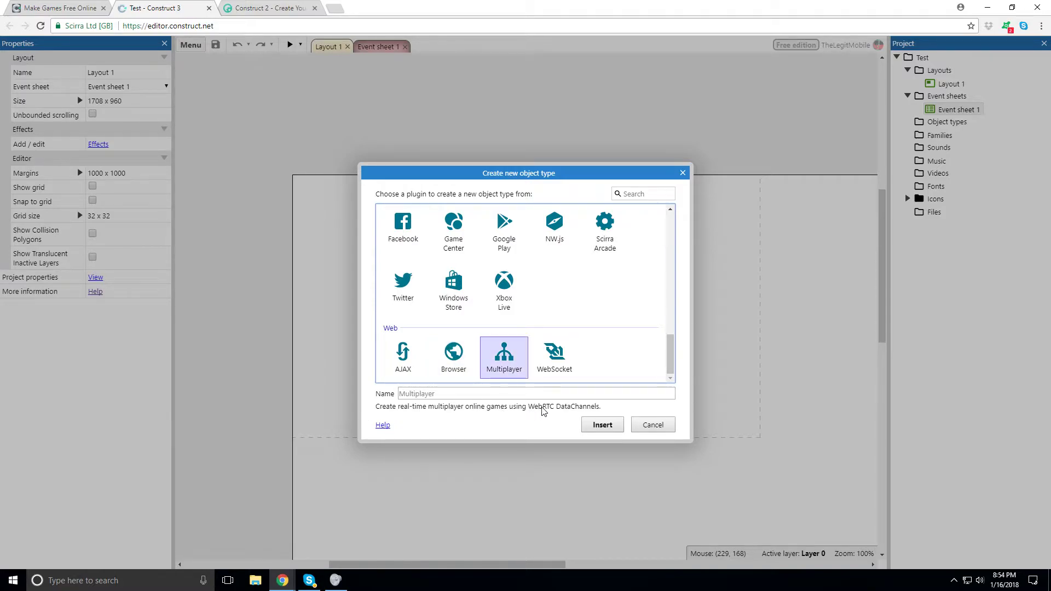
{"action": "left_click", "coordinate": [558, 364]}
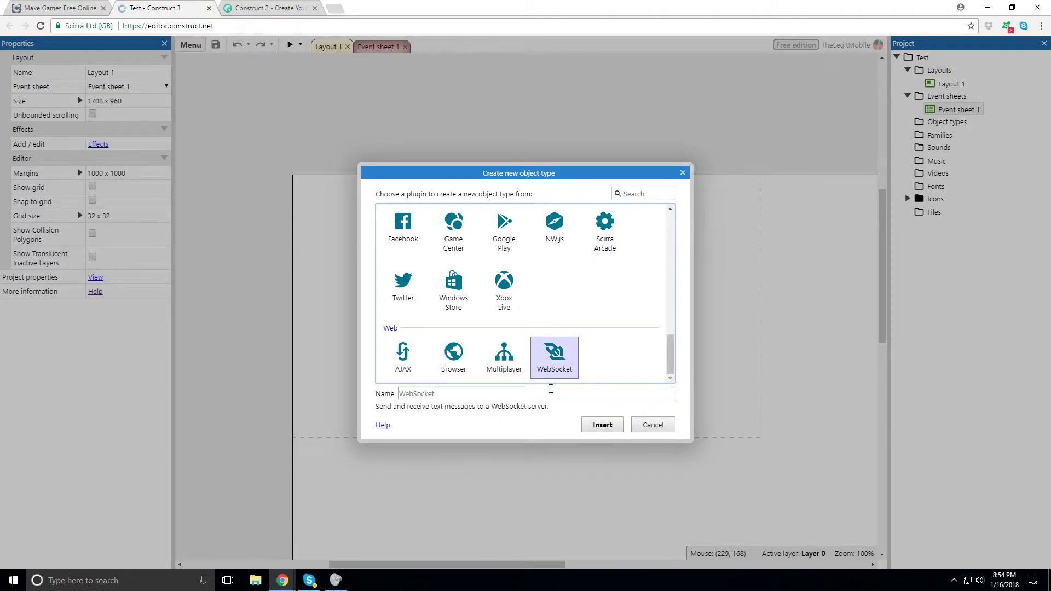
Create a Sprite object type and place an instance in Layout 1 at about (156, 178)
{"action": "scroll", "coordinate": [602, 361], "scroll_direction": "up", "scroll_amount": 8}
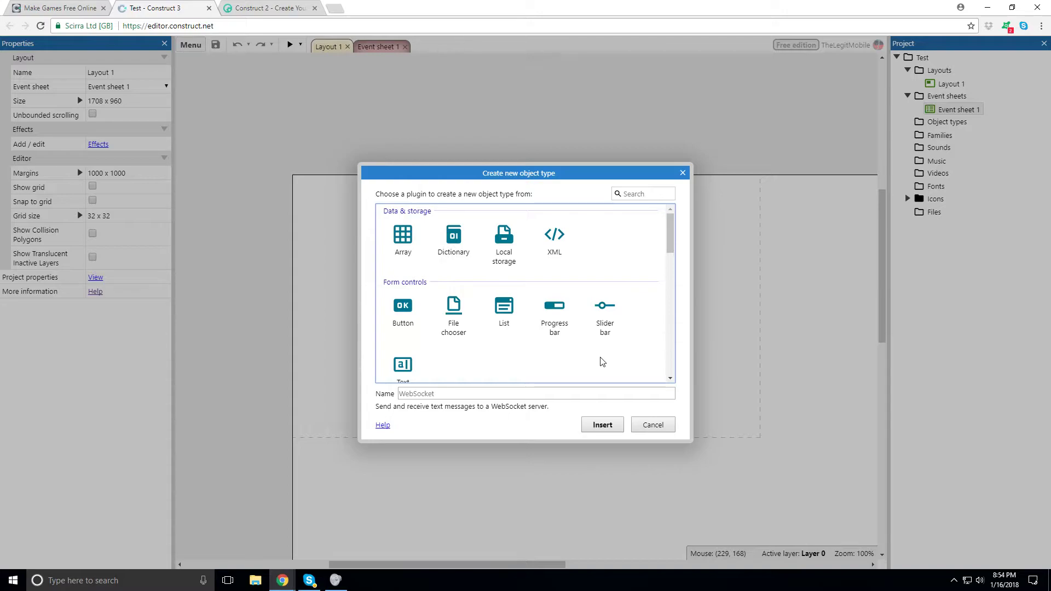
{"action": "scroll", "coordinate": [594, 359], "scroll_direction": "down", "scroll_amount": 3}
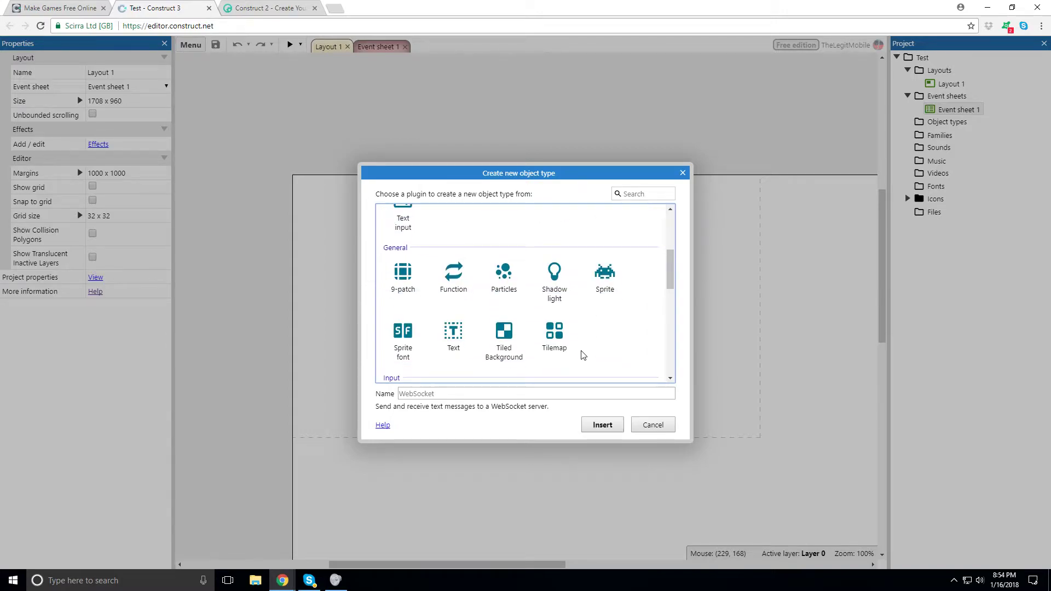
{"action": "left_click", "coordinate": [615, 286]}
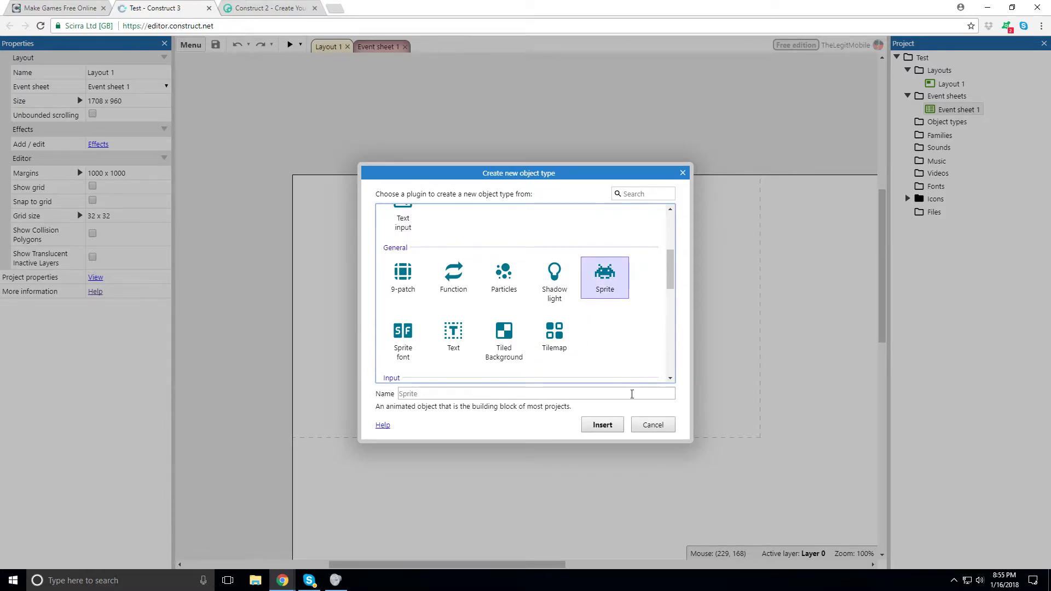
{"action": "left_click", "coordinate": [605, 425]}
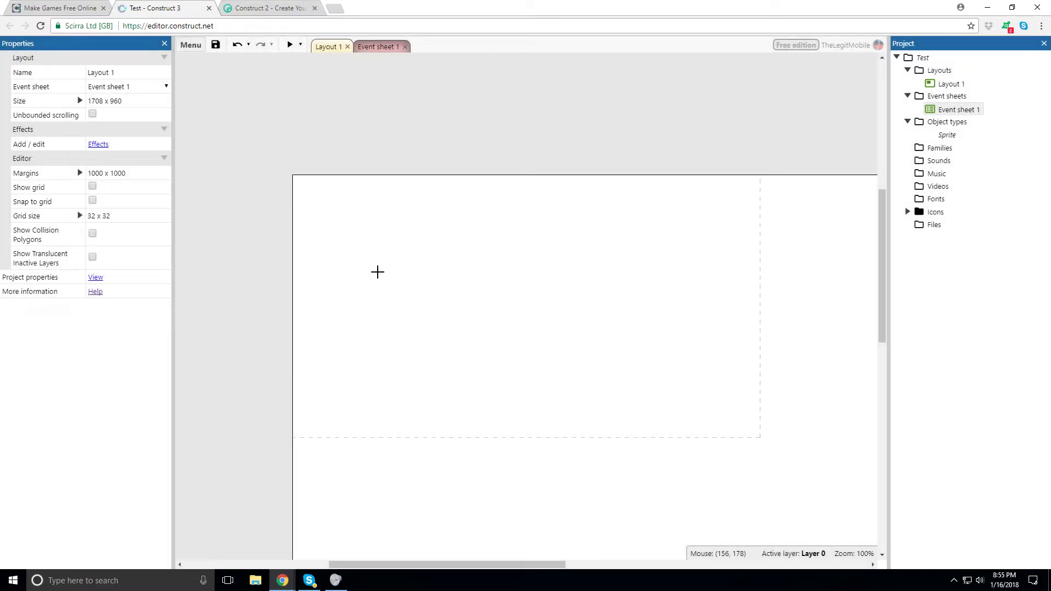
{"action": "left_click", "coordinate": [378, 272]}
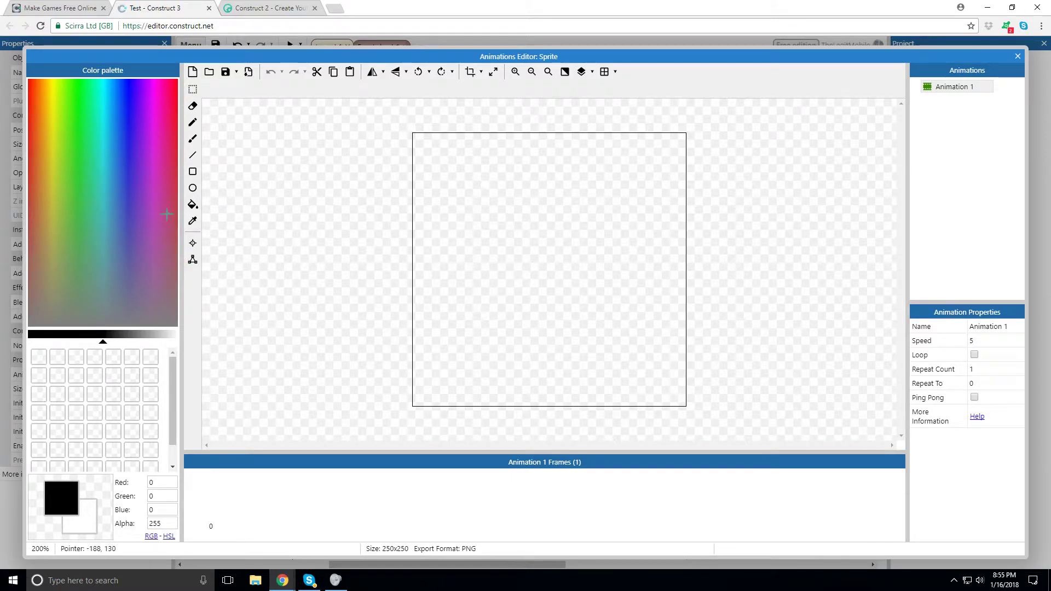
Draw a thick blue freehand squiggle on the sprite image with the pencil, and add small dots below it at size 1
{"action": "left_click", "coordinate": [119, 155]}
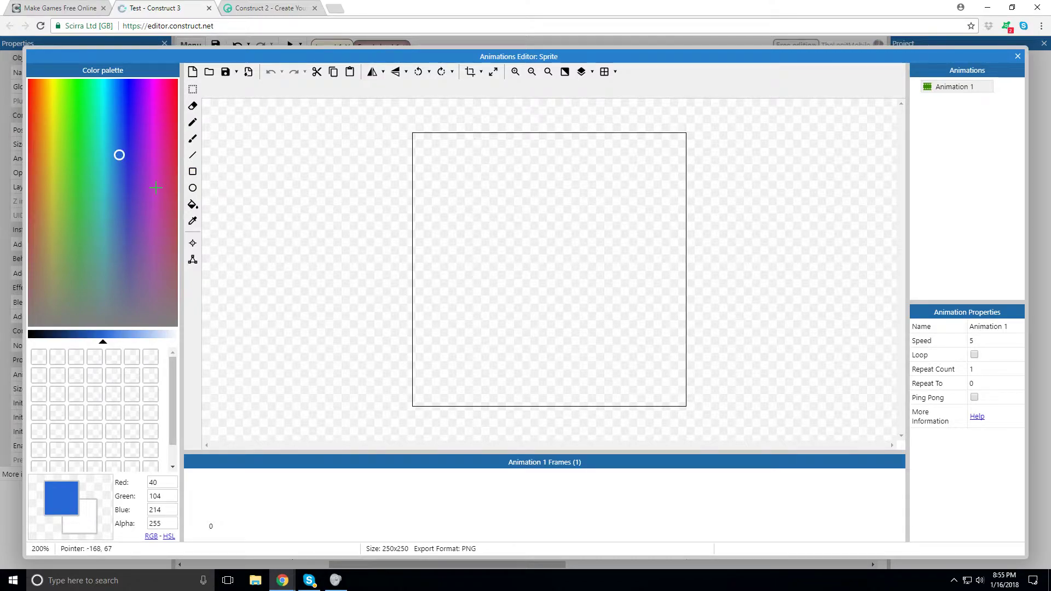
{"action": "left_click", "coordinate": [193, 123]}
{"action": "mouse_move", "coordinate": [460, 191]}
{"action": "left_mouse_down"}
{"action": "mouse_move", "coordinate": [495, 237]}
{"action": "mouse_move", "coordinate": [540, 190]}
{"action": "mouse_move", "coordinate": [438, 262]}
{"action": "left_mouse_up"}
{"action": "left_click_drag", "start_coordinate": [228, 88], "coordinate": [220, 89]}
{"action": "left_click", "coordinate": [456, 295]}
{"action": "left_click", "coordinate": [471, 311]}
{"action": "left_click", "coordinate": [478, 319]}
{"action": "left_click", "coordinate": [509, 330]}
{"action": "left_click", "coordinate": [573, 321]}
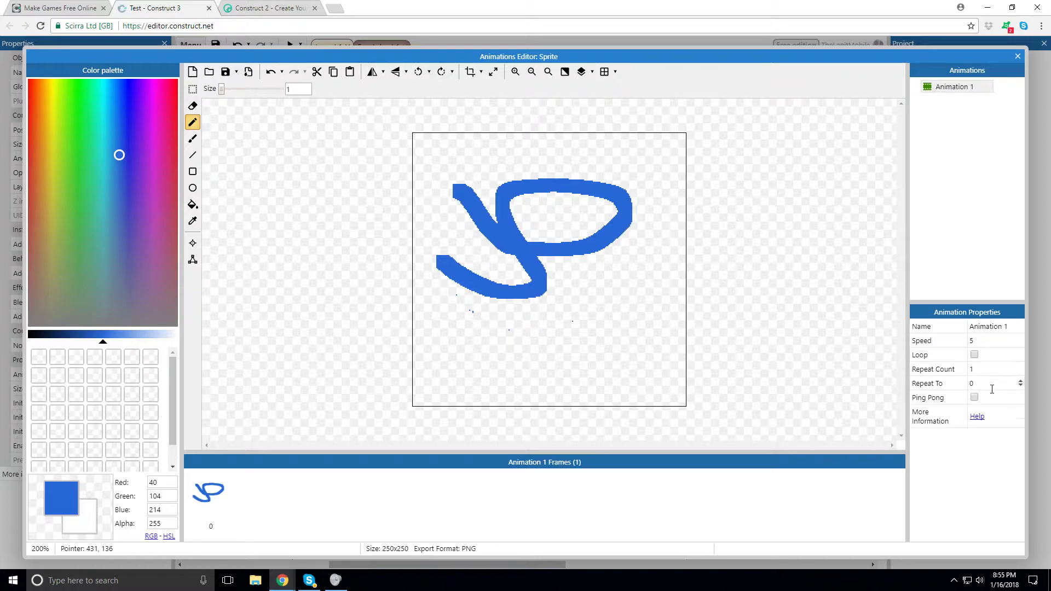
Enable Ping Pong for Animation 1 and add a second animation to the sprite
{"action": "left_click", "coordinate": [975, 398]}
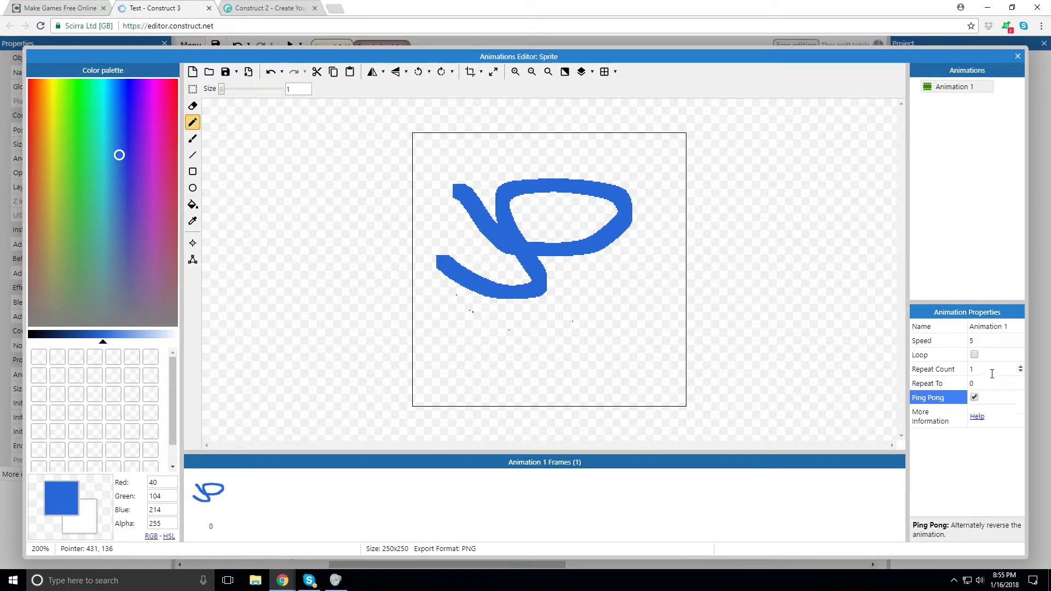
{"action": "left_click", "coordinate": [988, 326]}
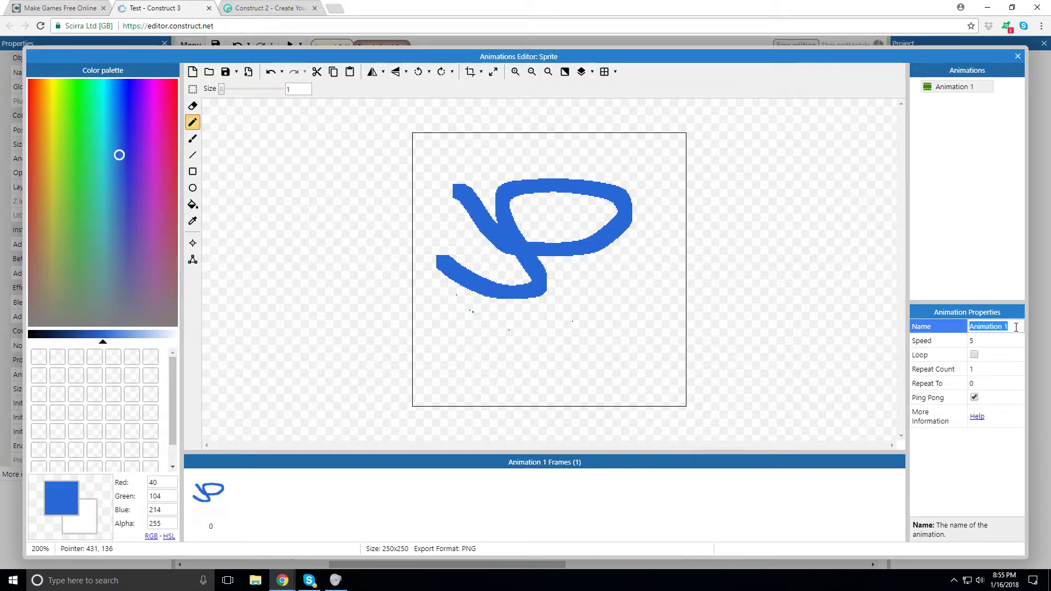
{"action": "right_click", "coordinate": [955, 118]}
{"action": "left_click", "coordinate": [980, 127]}
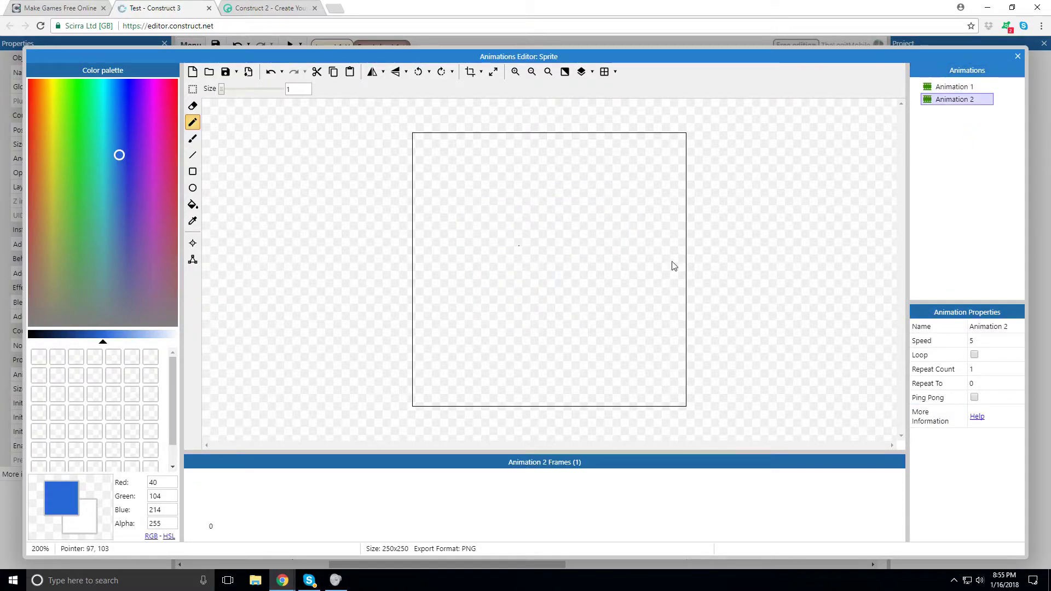
Enable Loop for Animation 2, leaving its Ping Pong off, and enable Loop for Animation 1
{"action": "left_click", "coordinate": [974, 398]}
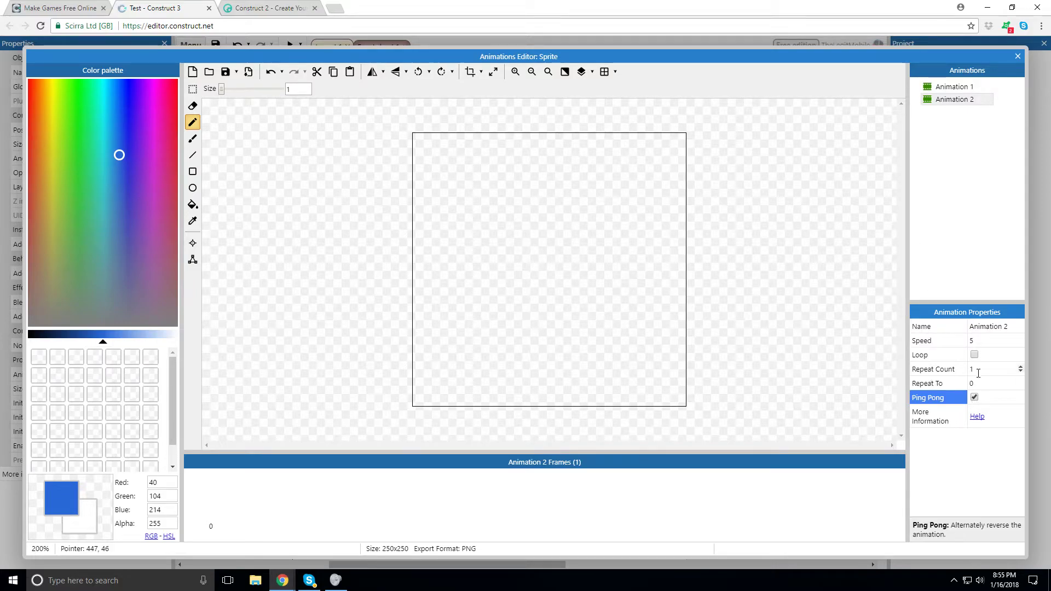
{"action": "left_click", "coordinate": [974, 407]}
{"action": "left_click", "coordinate": [975, 398]}
{"action": "left_click", "coordinate": [974, 355]}
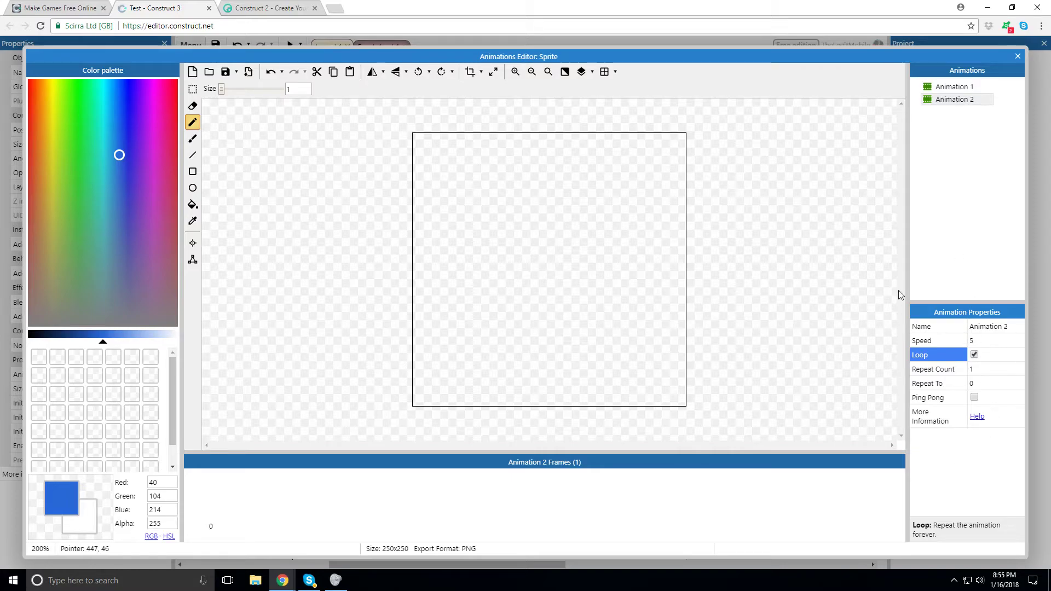
{"action": "left_click", "coordinate": [953, 87]}
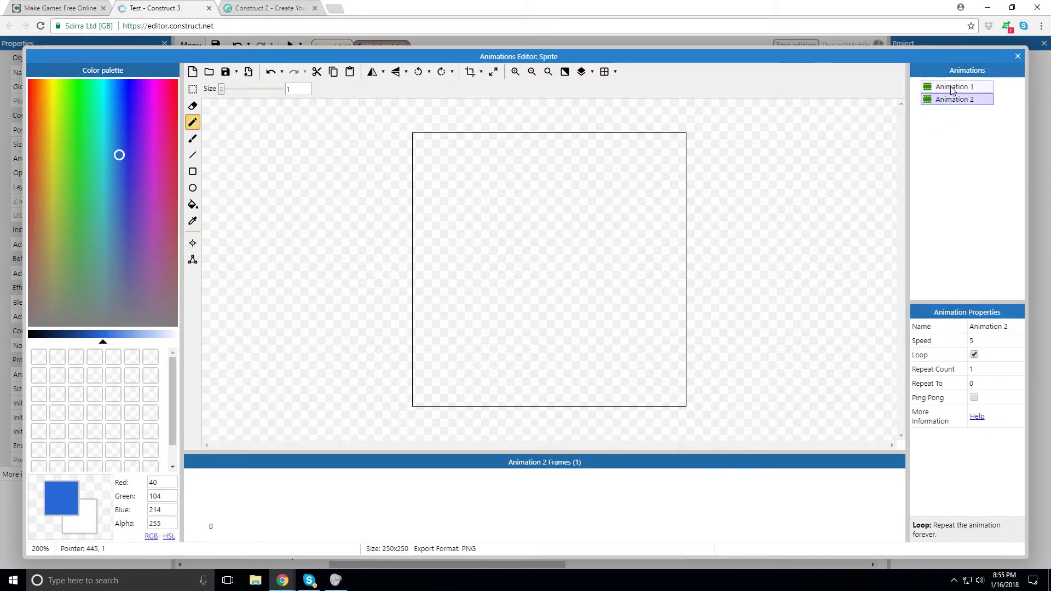
{"action": "left_click", "coordinate": [978, 361]}
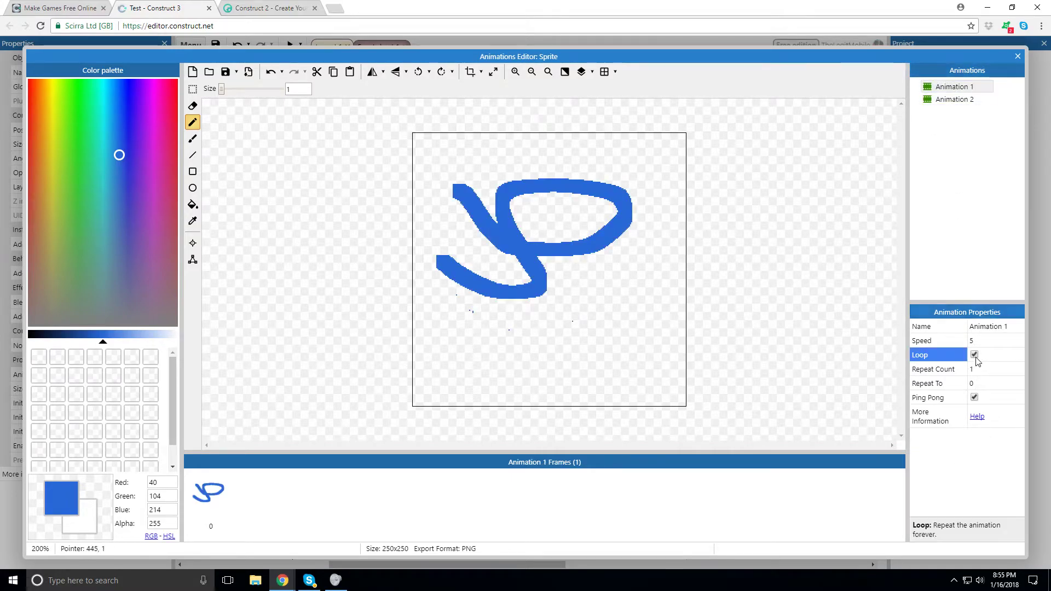
Switch between Animation 1 and Animation 2 to compare their frames and properties
{"action": "left_click", "coordinate": [962, 97]}
{"action": "left_click", "coordinate": [956, 87]}
{"action": "left_click", "coordinate": [952, 98]}
{"action": "left_click", "coordinate": [954, 87]}
{"action": "right_click", "coordinate": [950, 112]}
{"action": "left_click", "coordinate": [935, 153]}
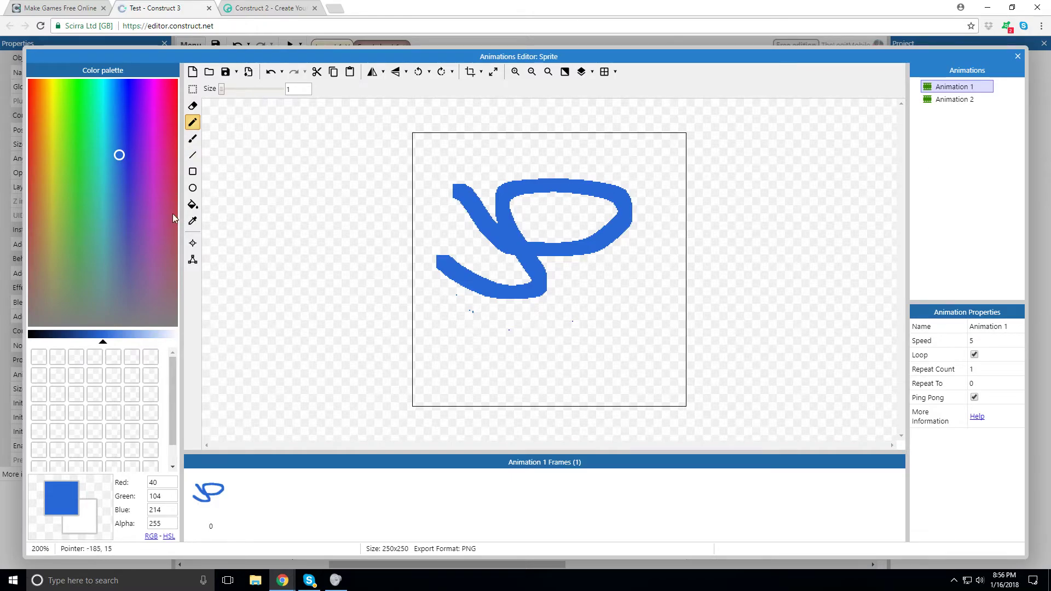
Close the Animations Editor and delete the sprite instance from Layout 1
{"action": "left_click", "coordinate": [1017, 57]}
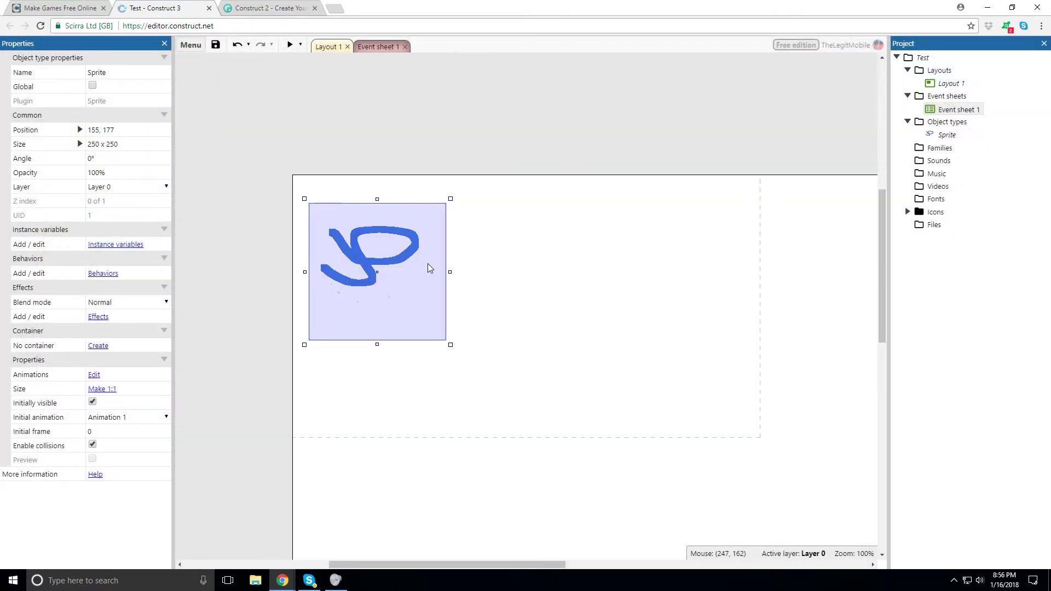
{"action": "key", "text": "Delete"}
{"action": "left_click", "coordinate": [706, 403]}
Look through the list of plugins available for new objects once more, closing it without inserting anything
{"action": "right_click", "coordinate": [465, 231]}
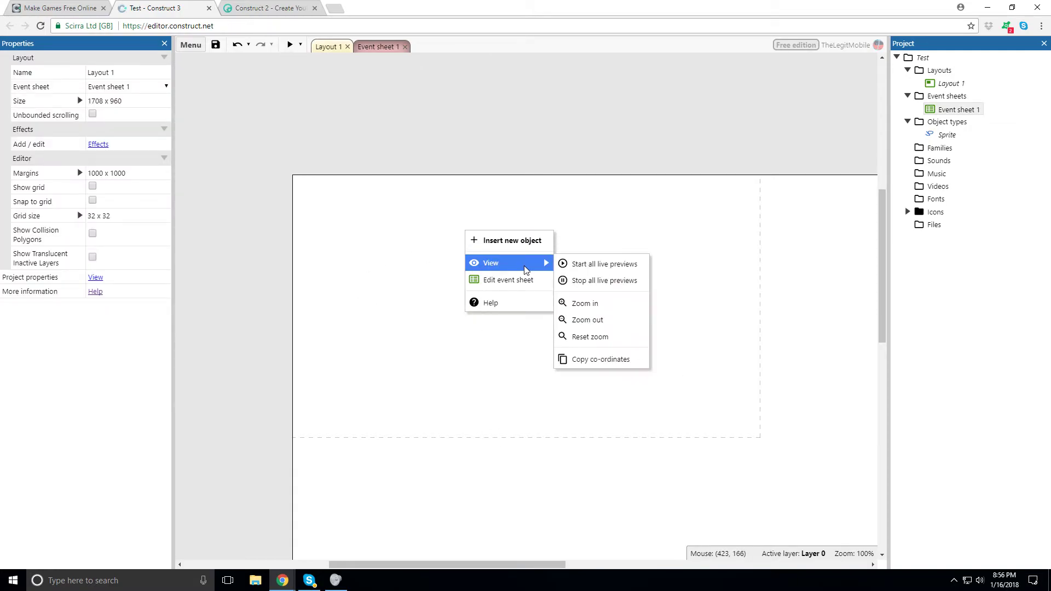
{"action": "left_click", "coordinate": [512, 241]}
{"action": "scroll", "coordinate": [470, 333], "scroll_direction": "down", "scroll_amount": 5}
{"action": "scroll", "coordinate": [640, 232], "scroll_direction": "up", "scroll_amount": 5}
{"action": "left_click", "coordinate": [682, 173]}
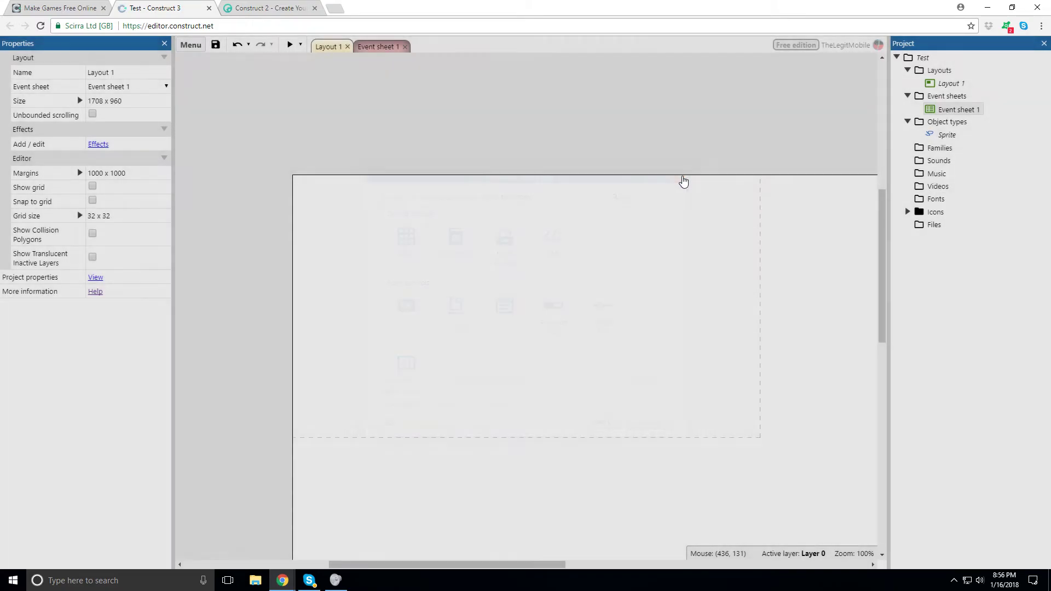
{"action": "right_click", "coordinate": [657, 215]}
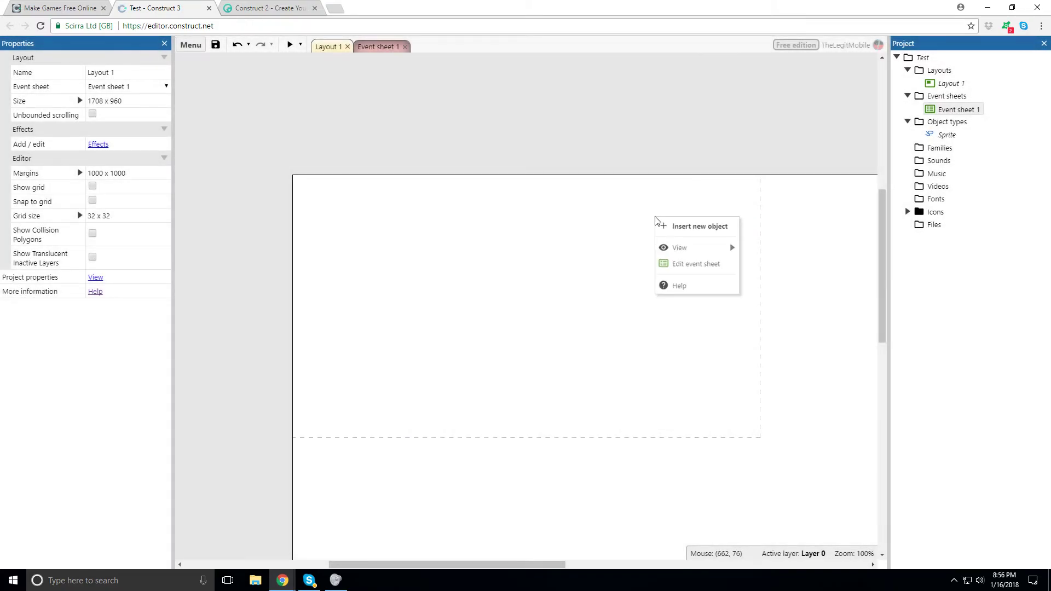
{"action": "left_click", "coordinate": [664, 224]}
{"action": "scroll", "coordinate": [561, 292], "scroll_direction": "down", "scroll_amount": 10}
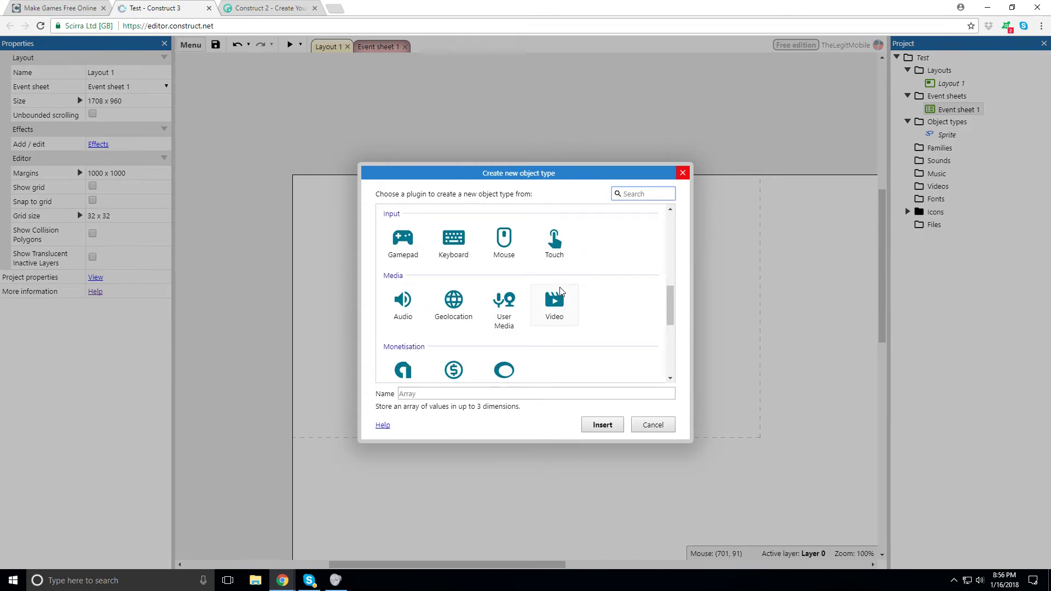
{"action": "scroll", "coordinate": [561, 291], "scroll_direction": "up", "scroll_amount": 10}
{"action": "scroll", "coordinate": [561, 292], "scroll_direction": "down", "scroll_amount": 4}
{"action": "scroll", "coordinate": [561, 292], "scroll_direction": "up", "scroll_amount": 4}
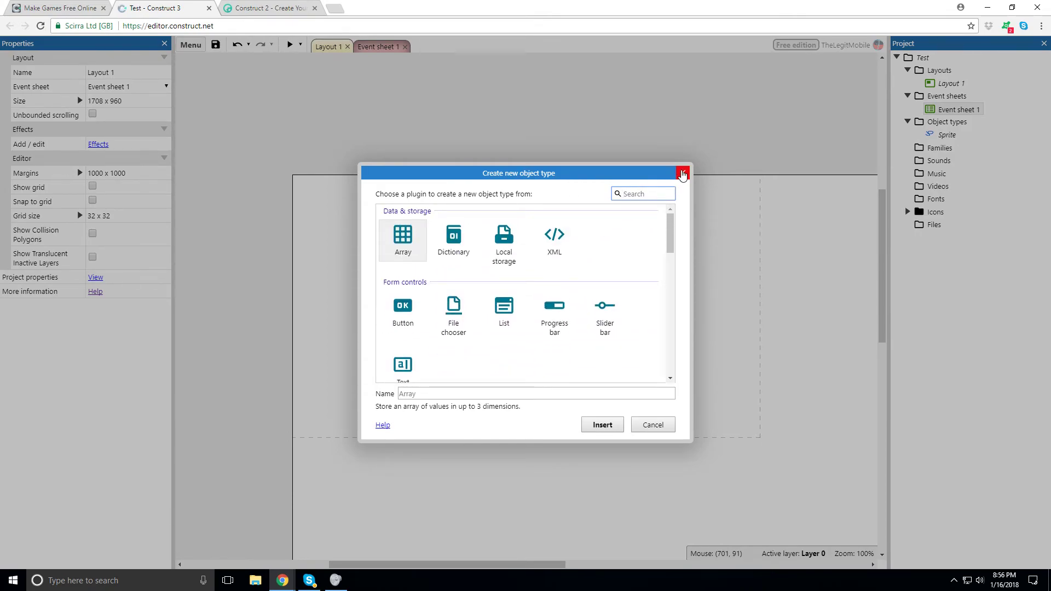
{"action": "left_click", "coordinate": [683, 173]}
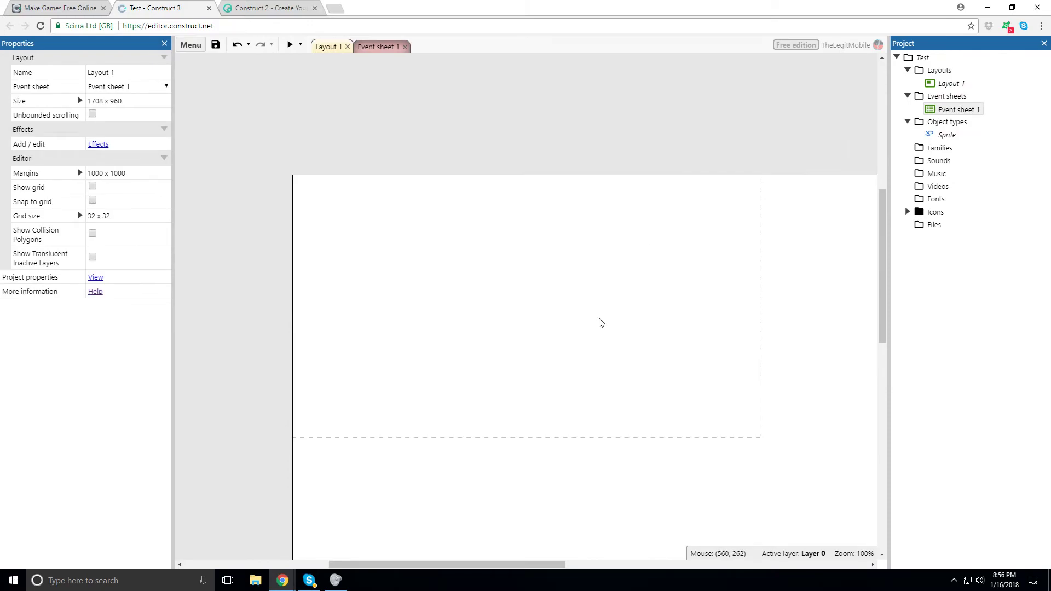